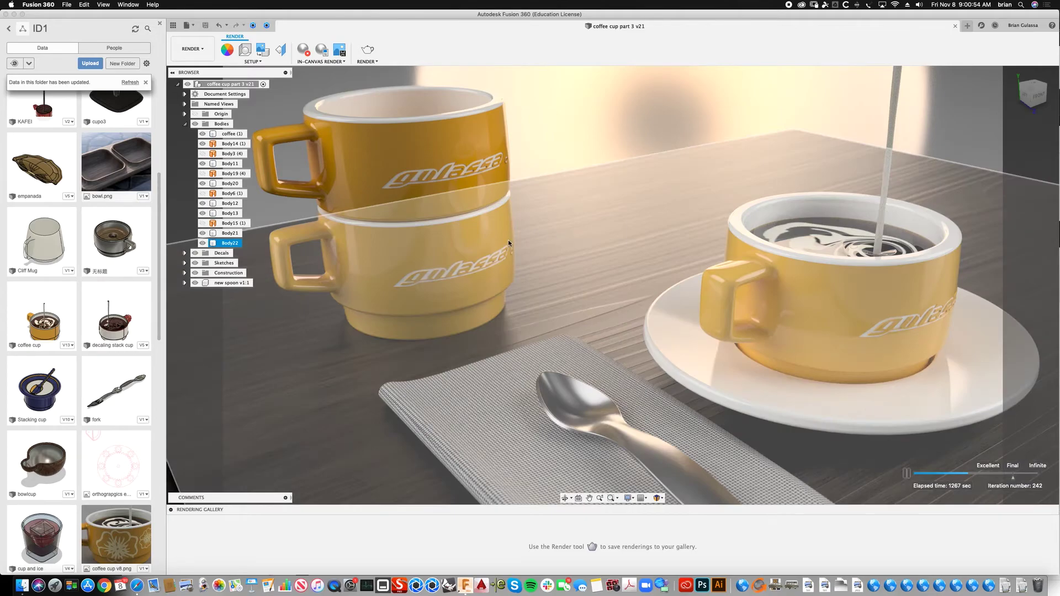
Step: Clear the body selection and switch the coffee cup file from the Render workspace to the Design workspace
click(568, 106)
click(565, 108)
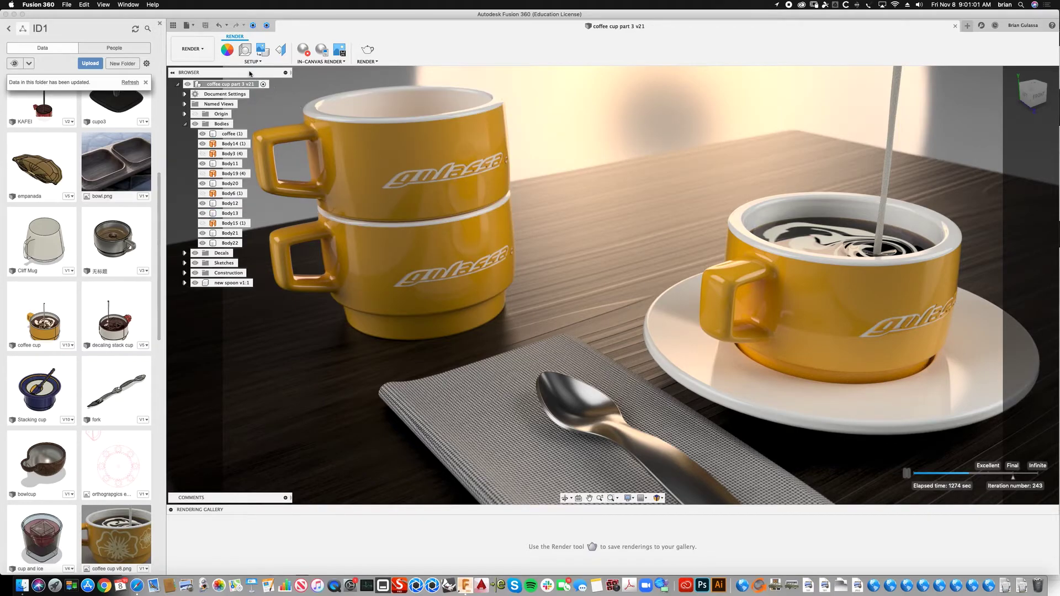
click(199, 53)
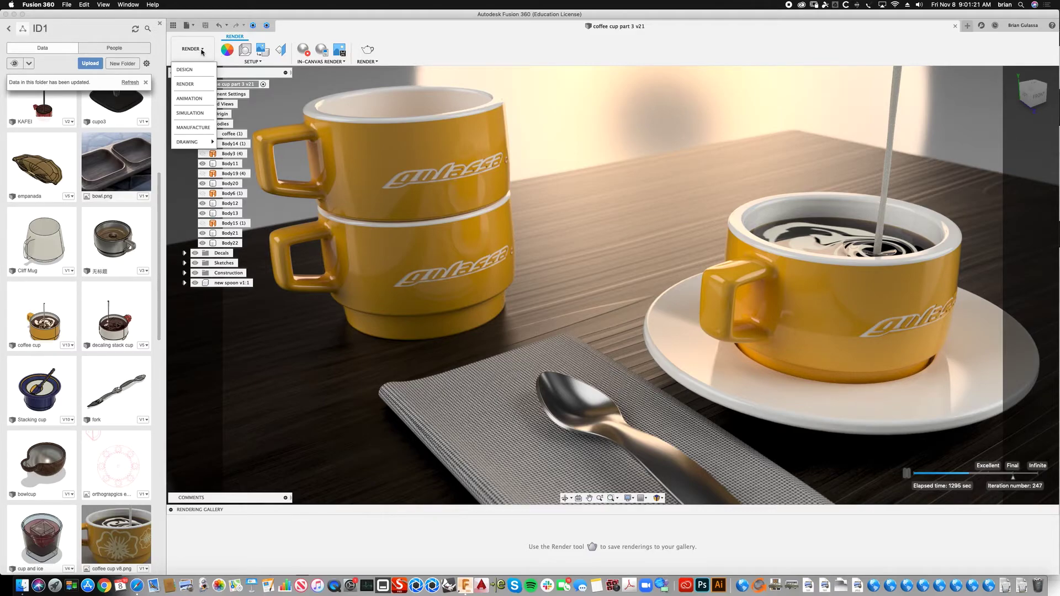
click(197, 72)
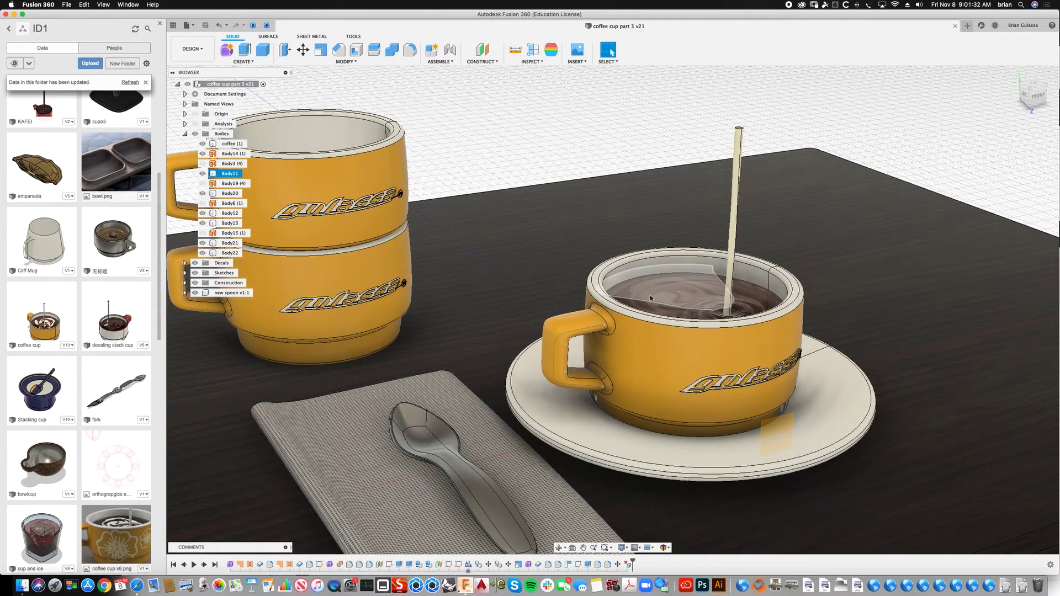
Step: Leave all bodies deselected and create a new T-Spline form in the coffee cup design
click(648, 297)
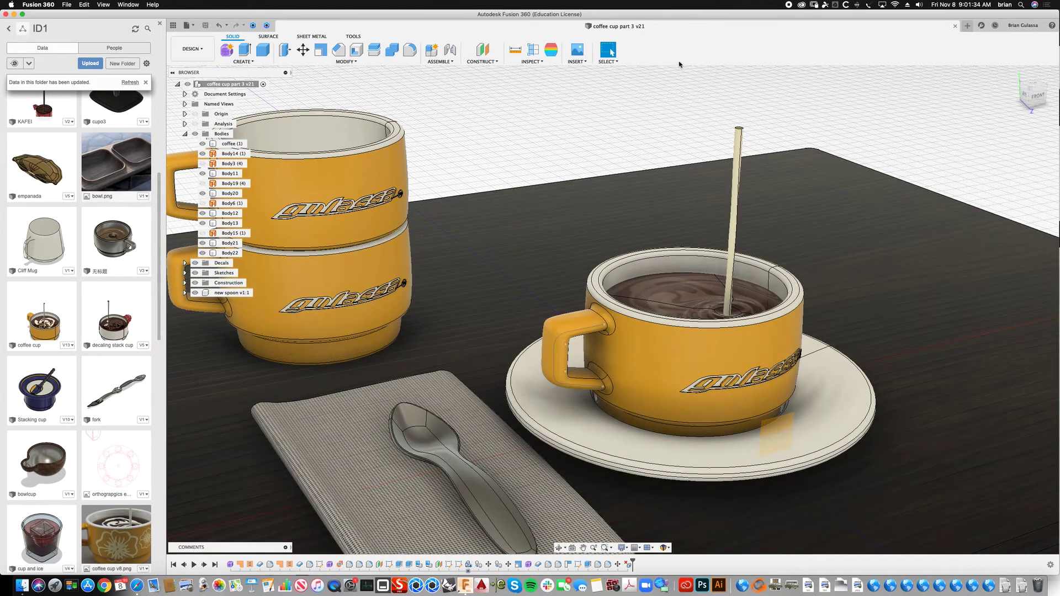
click(557, 220)
click(361, 499)
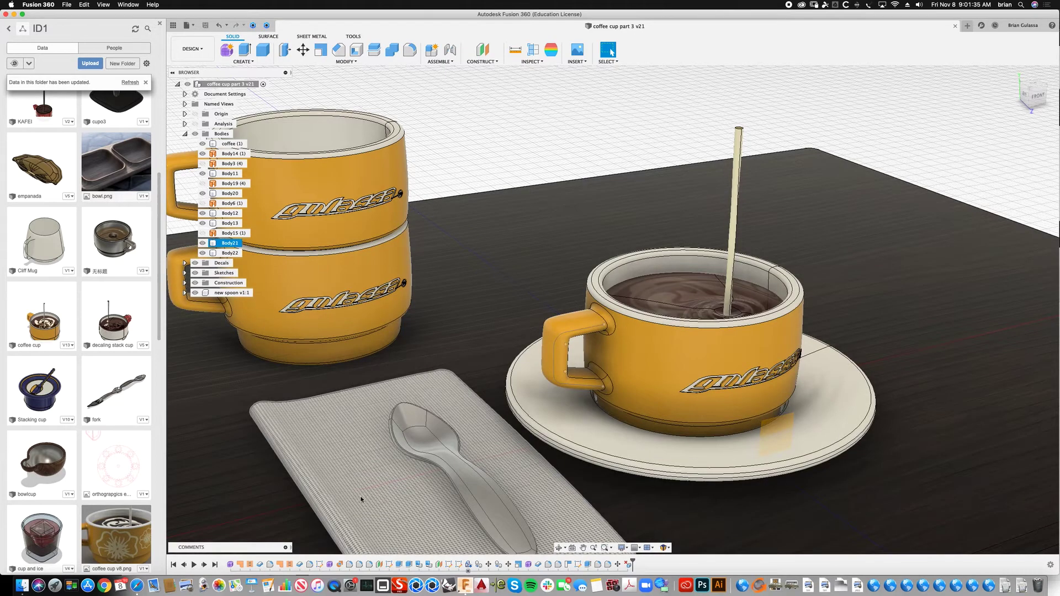
key(Escape)
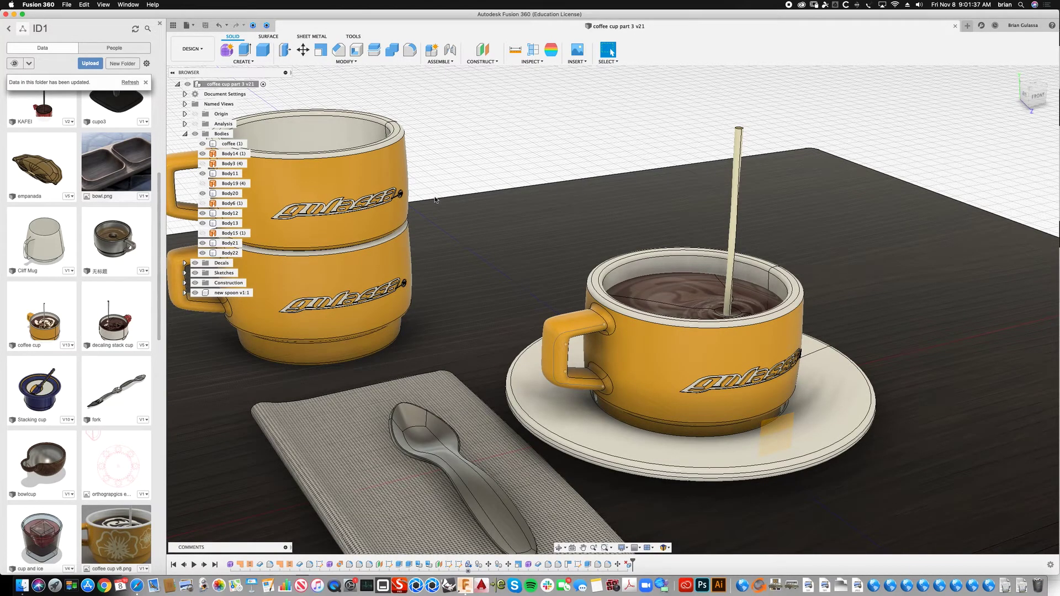
click(228, 54)
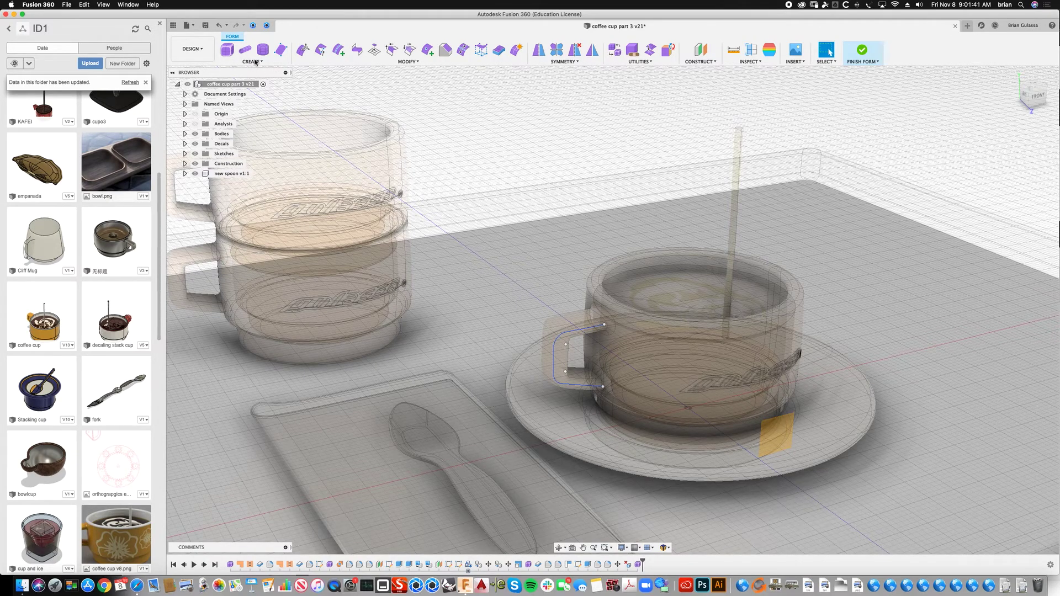
Step: Create a T-Spline cylinder on the horizontal plane at the cup's centre, about 2.18 in in diameter and 5.13 in high
click(255, 62)
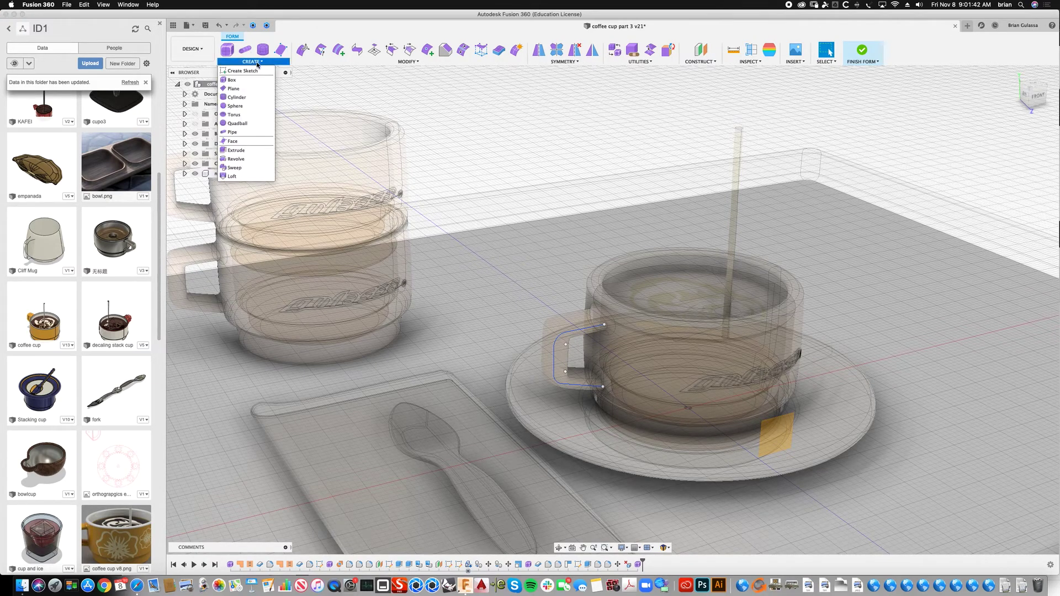
click(238, 97)
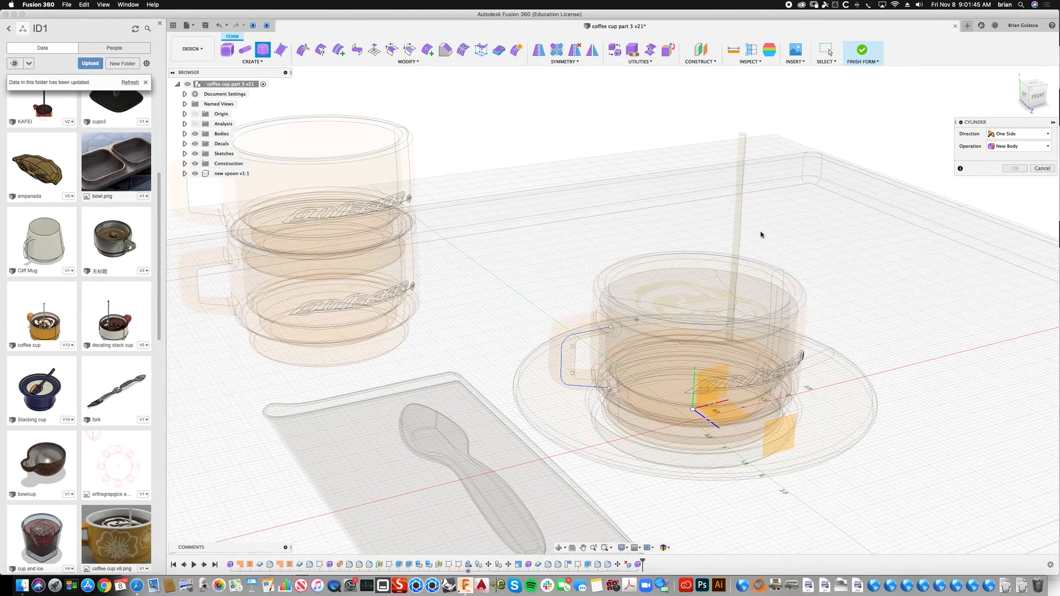
shift+middle_drag(760, 235, 721, 327)
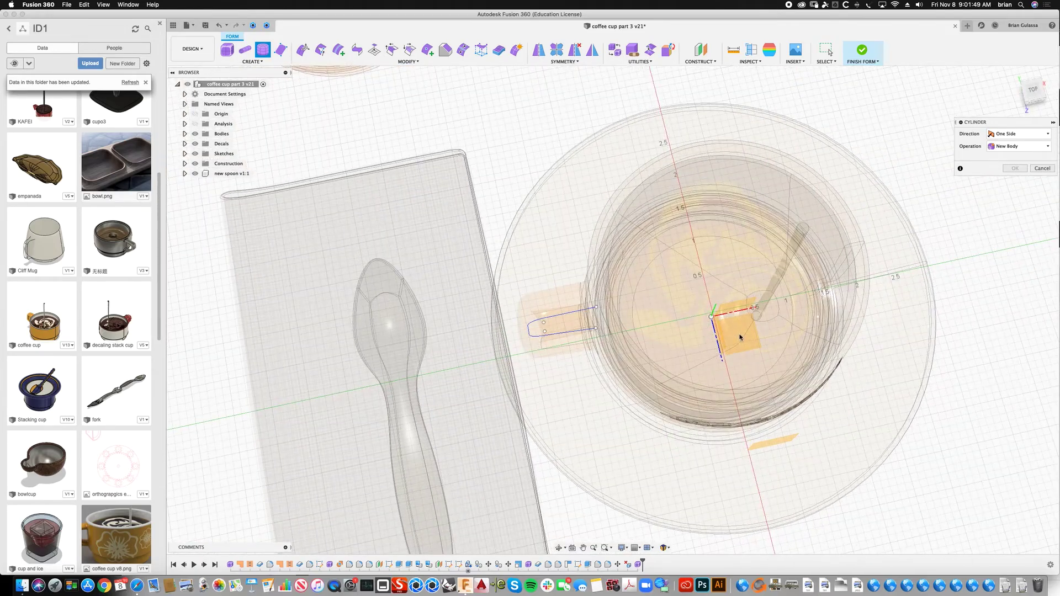
click(712, 314)
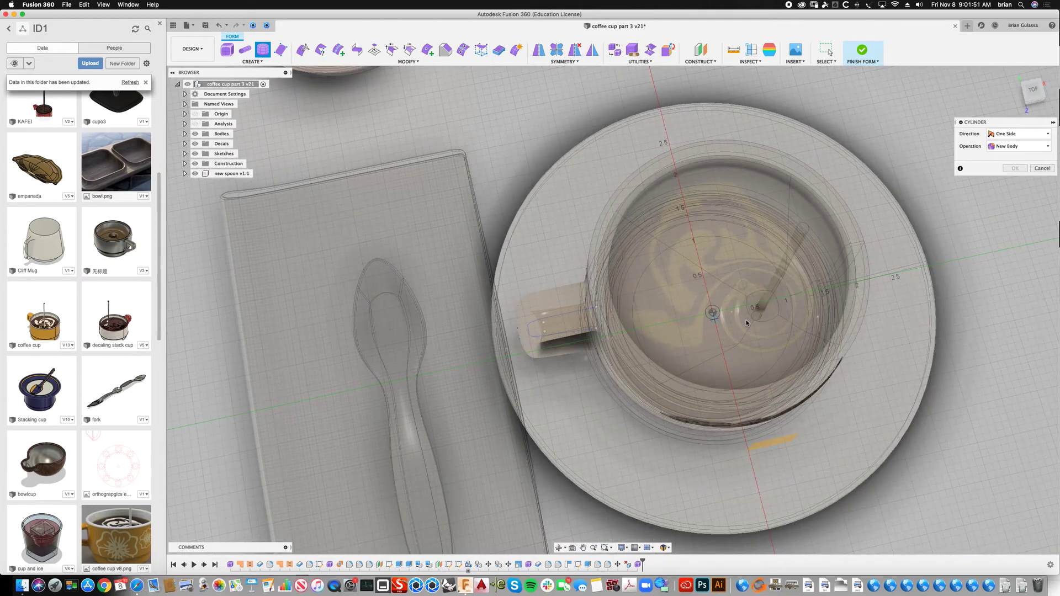
click(796, 318)
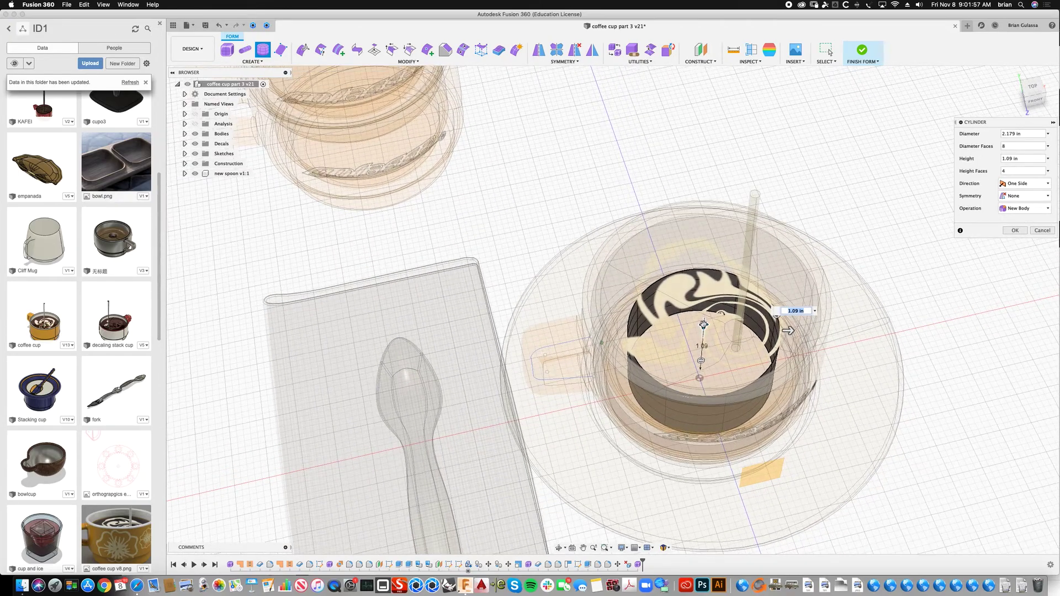
drag(703, 318, 711, 135)
shift+scroll(749, 173, up, 10)
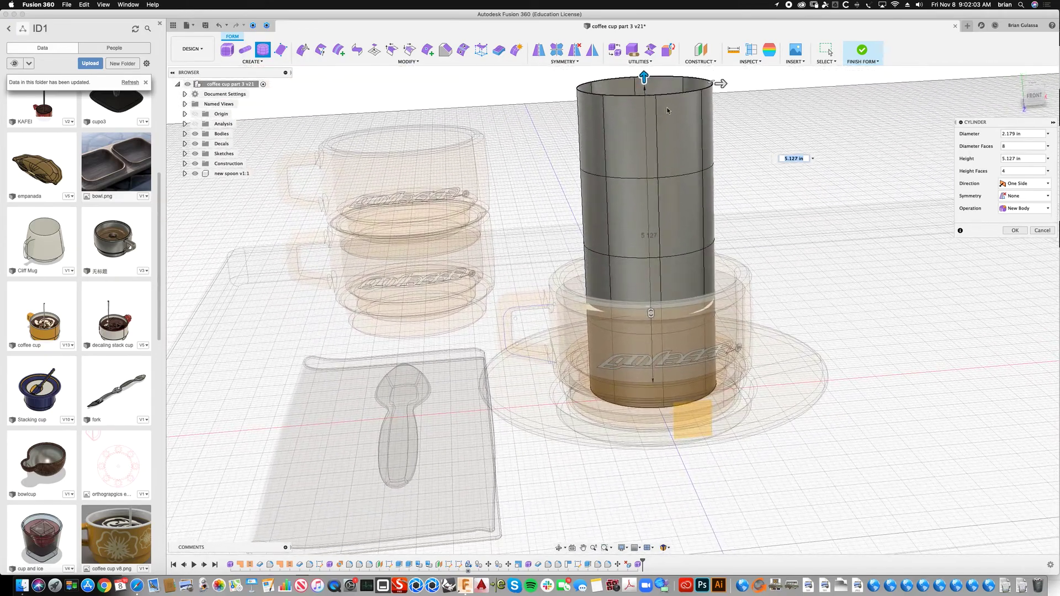
click(1014, 231)
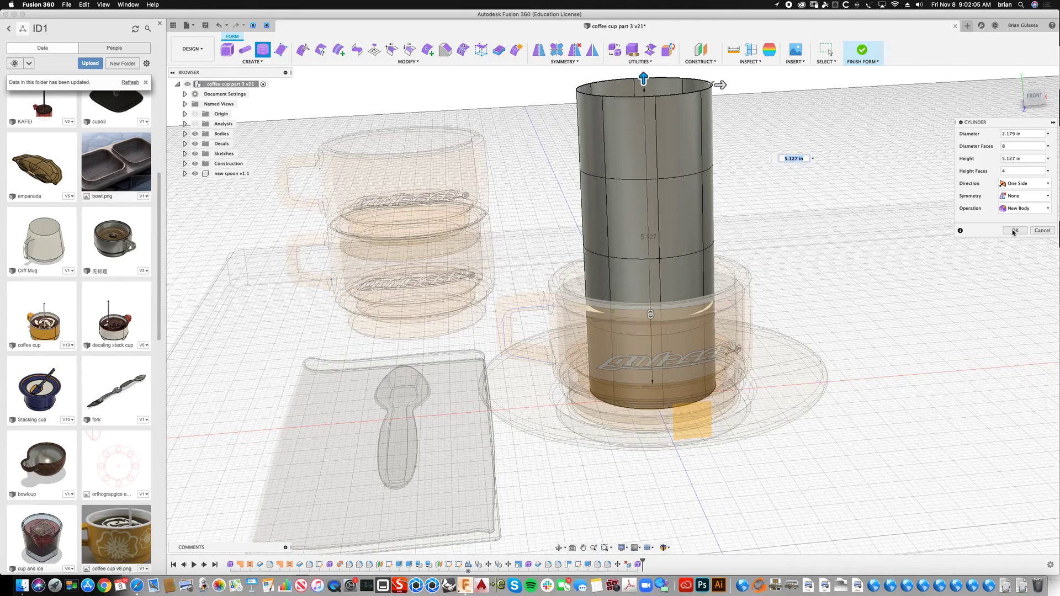
click(1015, 231)
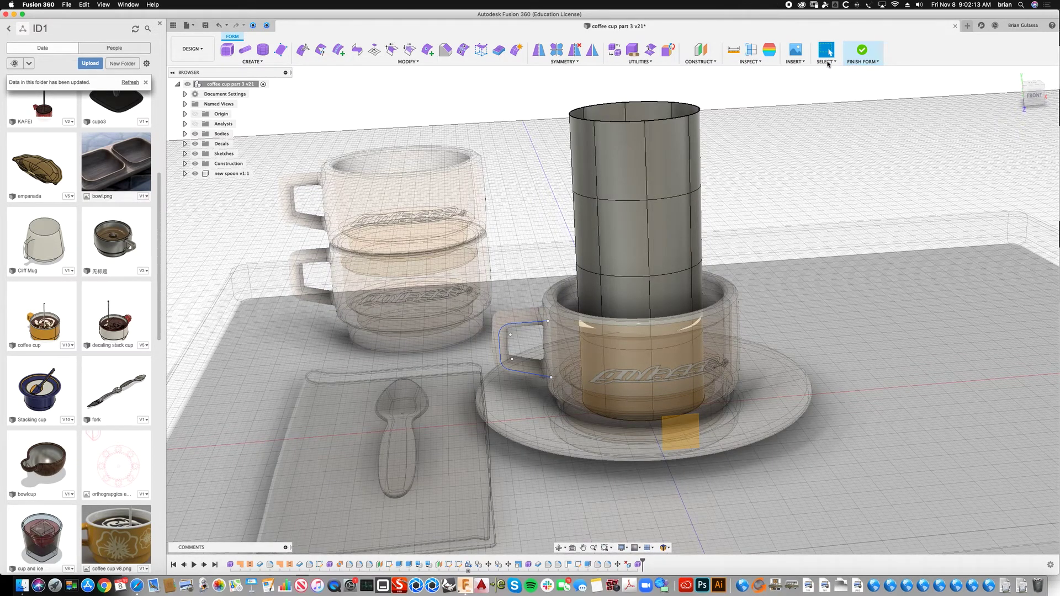
Step: Turn on Select All in the selection filters so that whole T-Spline bodies are selectable
click(827, 62)
mouse_move(830, 126)
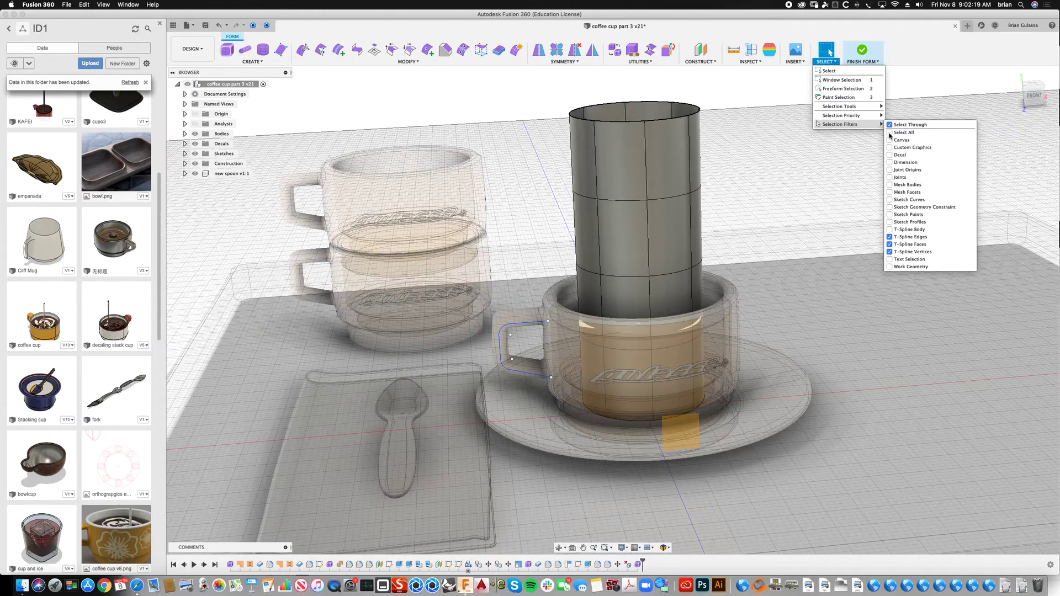
click(890, 133)
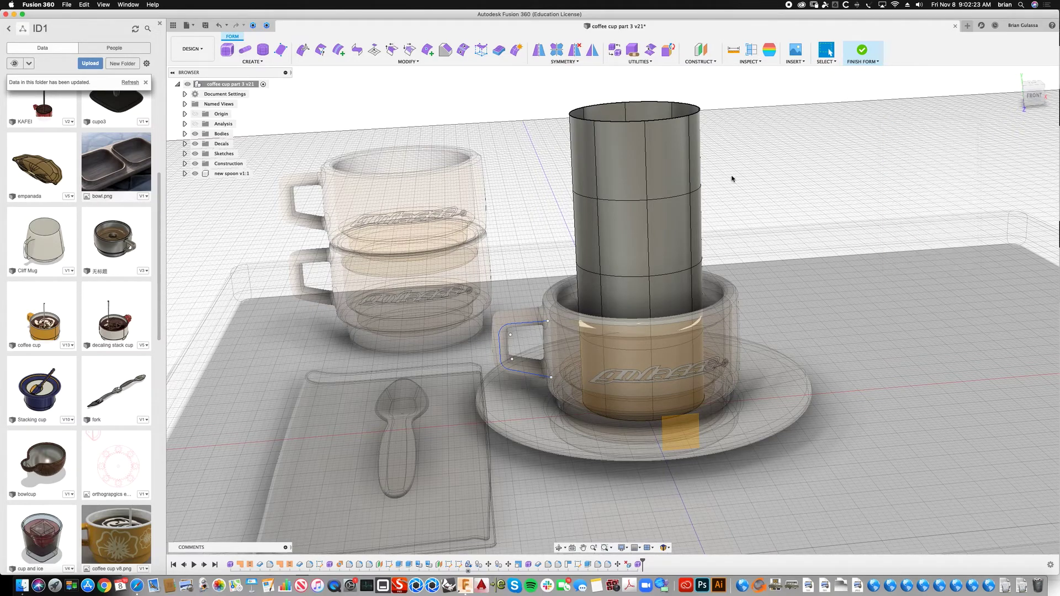
Step: Select the whole cylinder body and raise it about 1.6 in with Edit Form
click(667, 221)
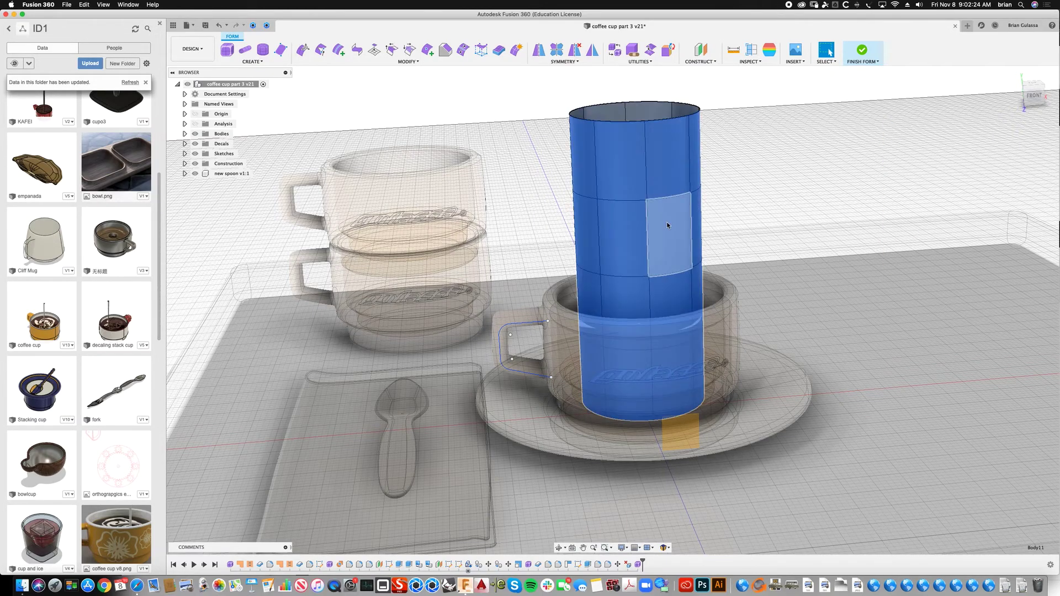
right_click(771, 143)
click(802, 130)
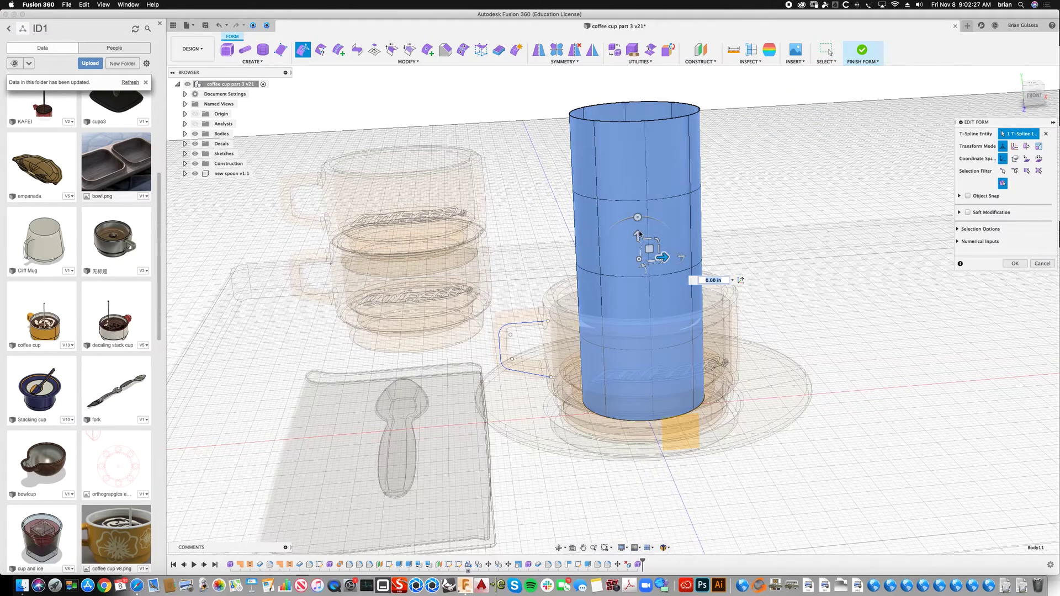
drag(637, 236, 633, 148)
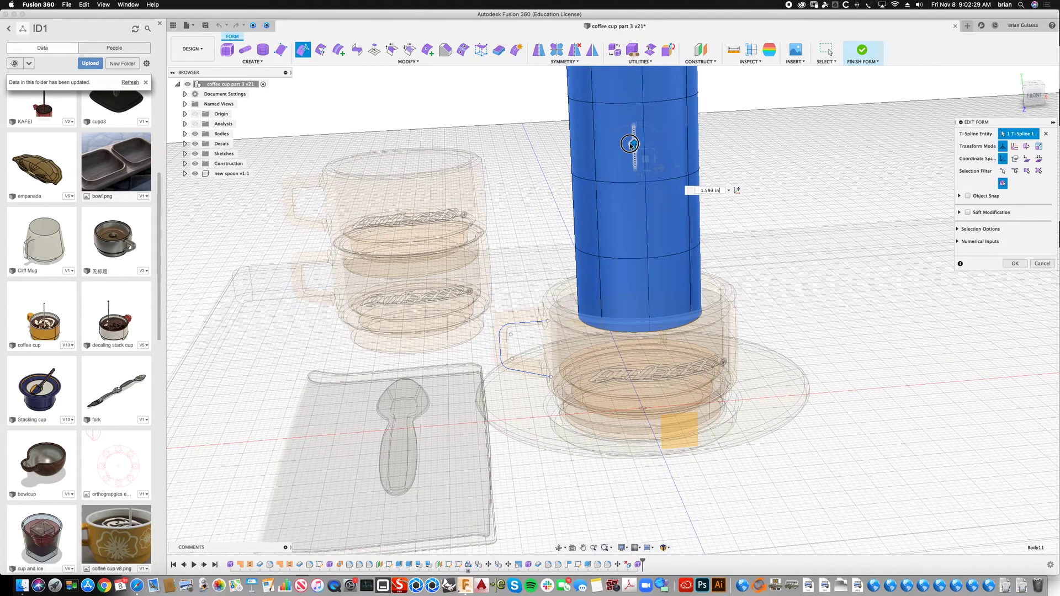
shift+middle_drag(634, 150, 652, 185)
click(1017, 263)
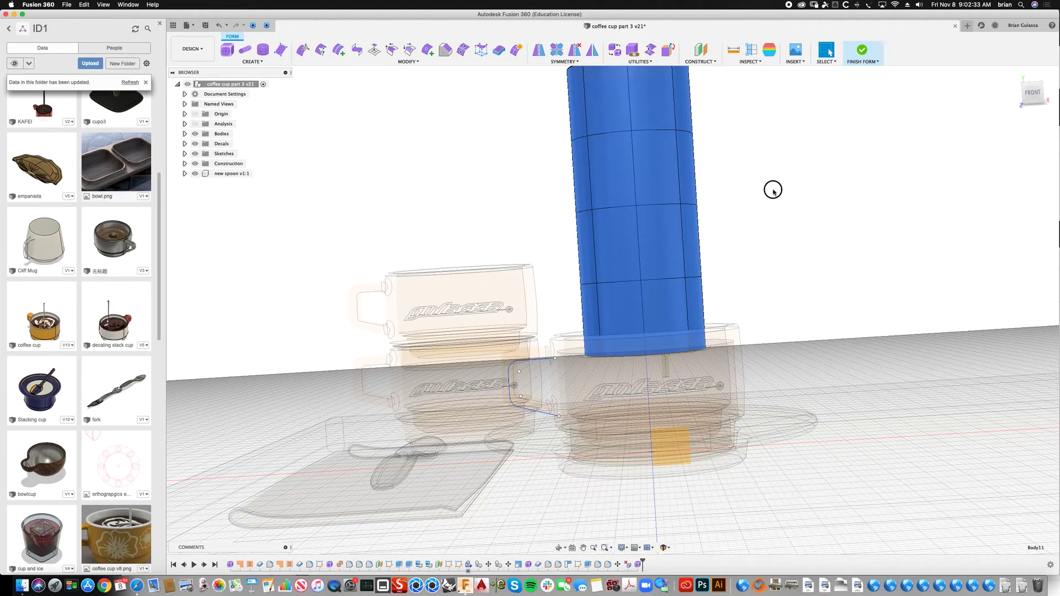
Step: Shift the cylinder's middle edge loop right and about 0.56 in down, and the loop above it about 0.39 in left and 0.54 in down
shift+middle_drag(772, 189, 655, 231)
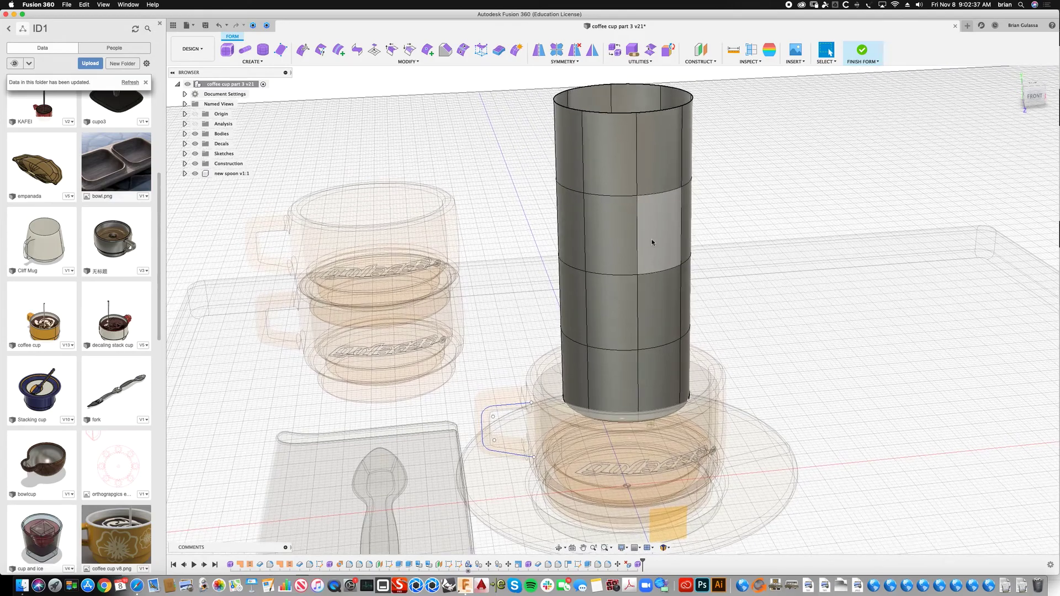
double_click(660, 273)
right_click(741, 220)
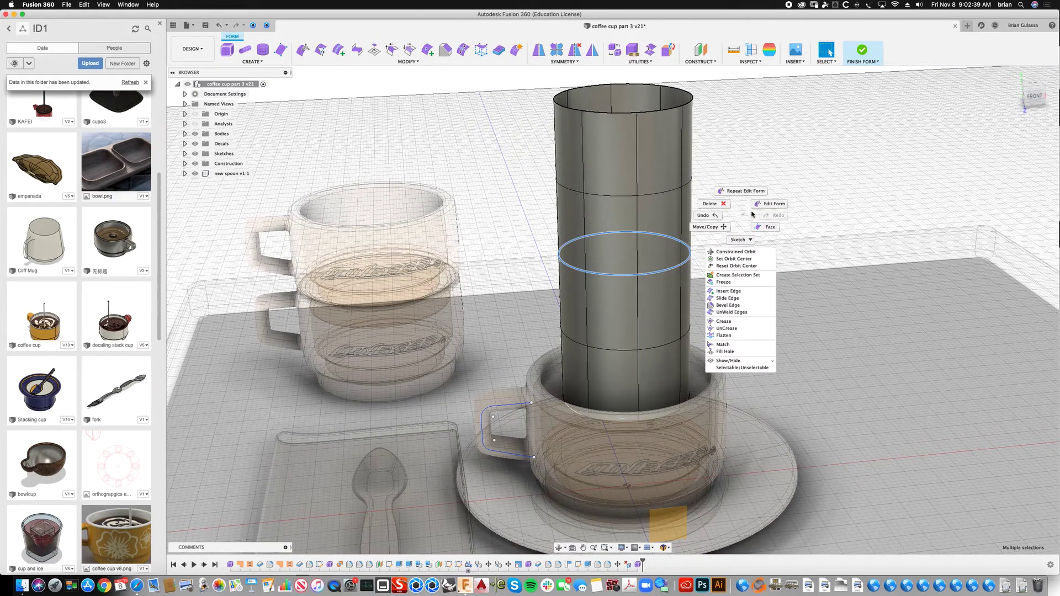
click(765, 206)
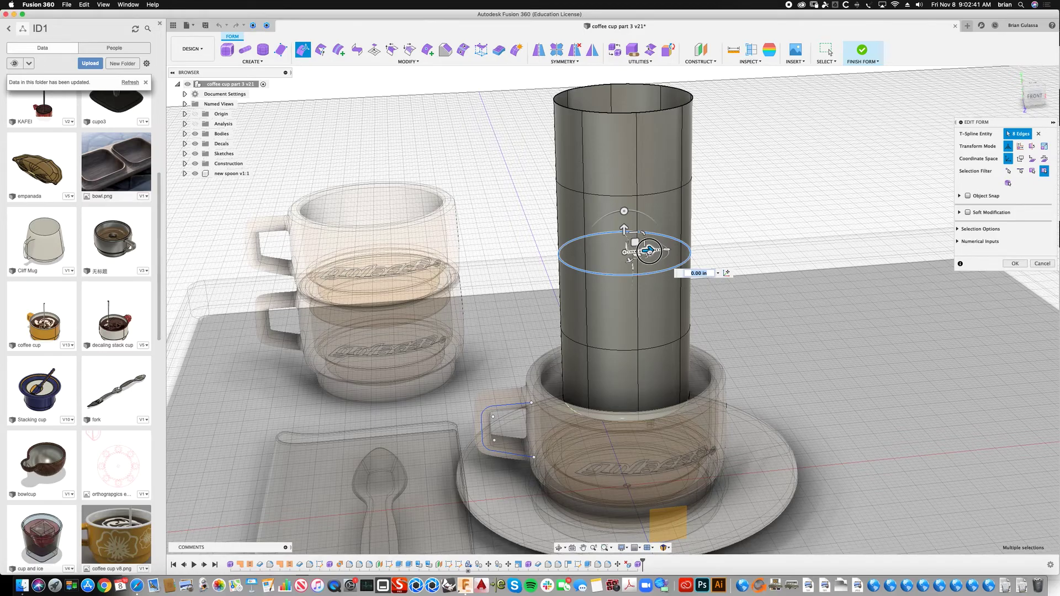
mouse_move(649, 250)
mouse_down()
mouse_move(692, 247)
mouse_move(663, 253)
mouse_move(669, 282)
mouse_up()
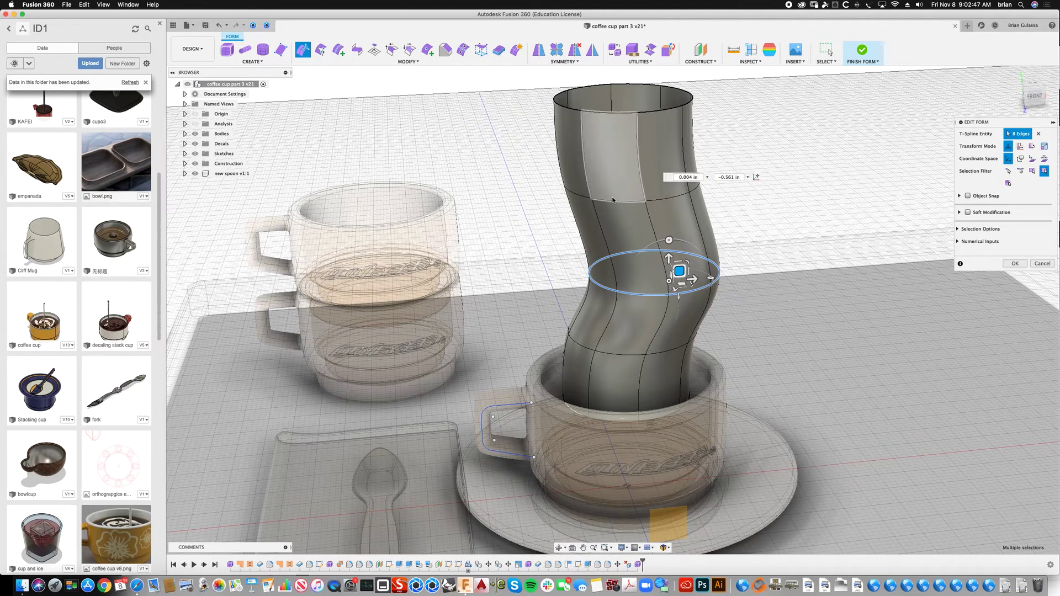
double_click(613, 201)
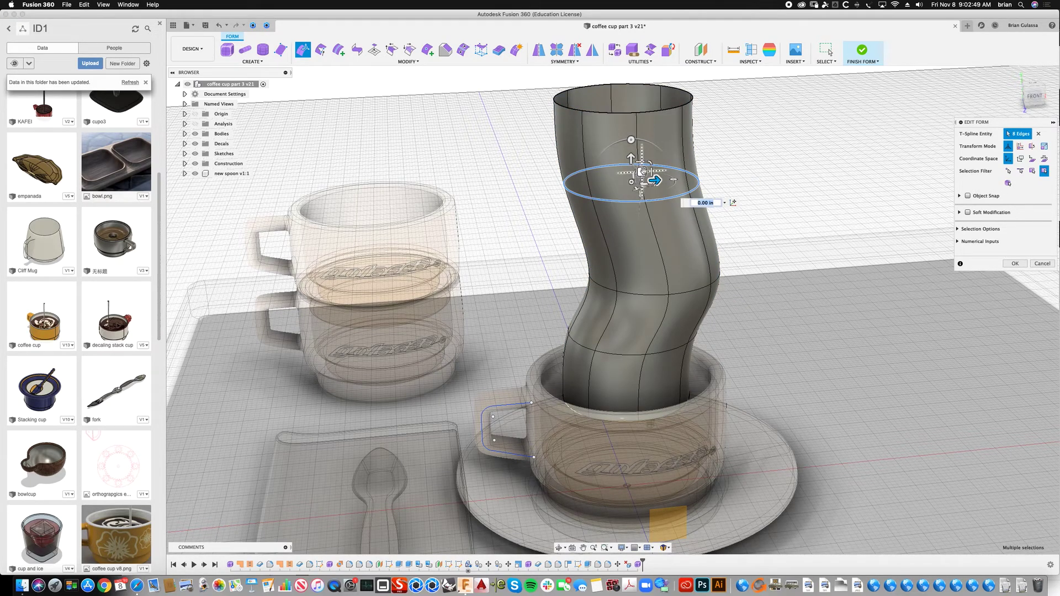
mouse_move(641, 172)
mouse_down()
mouse_move(619, 213)
mouse_move(611, 192)
mouse_move(619, 206)
mouse_up()
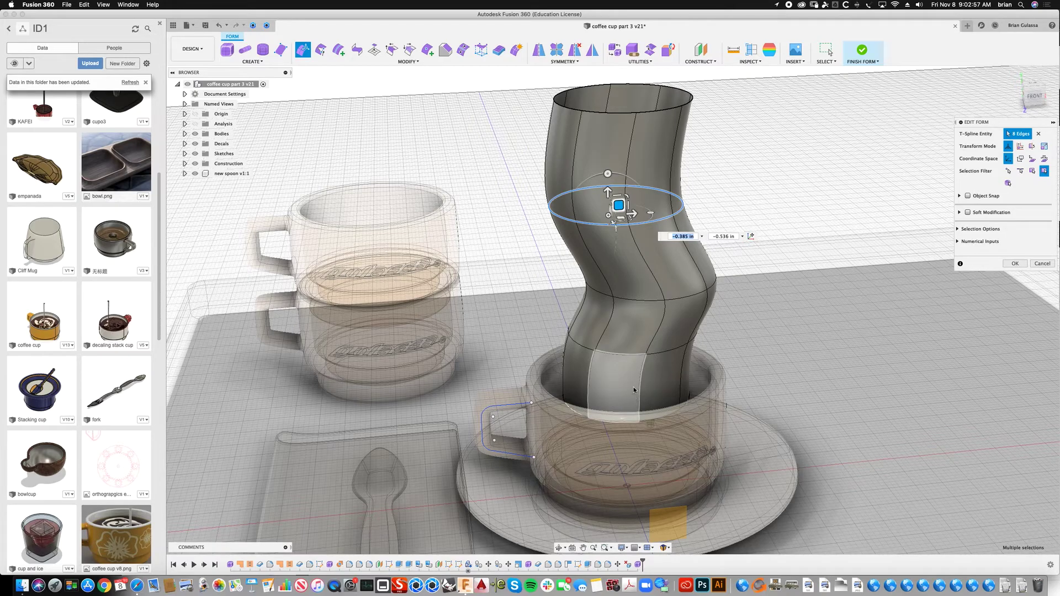
Step: Select the ring of faces just below the middle edge loop and scale it up by about 1.285
scroll(710, 255, up, 2)
scroll(635, 287, up, 3)
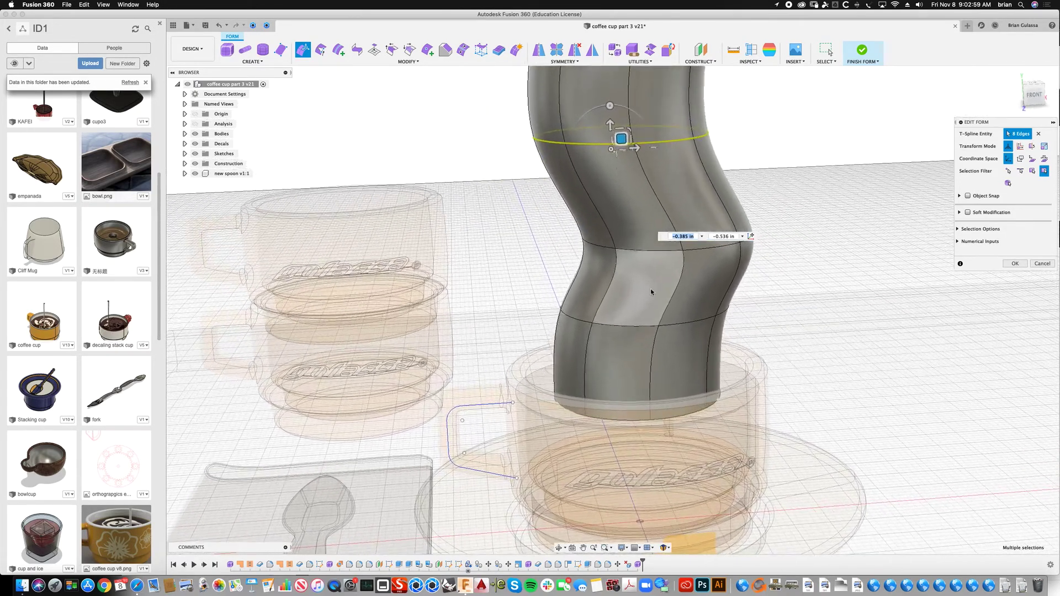
click(633, 286)
double_click(635, 284)
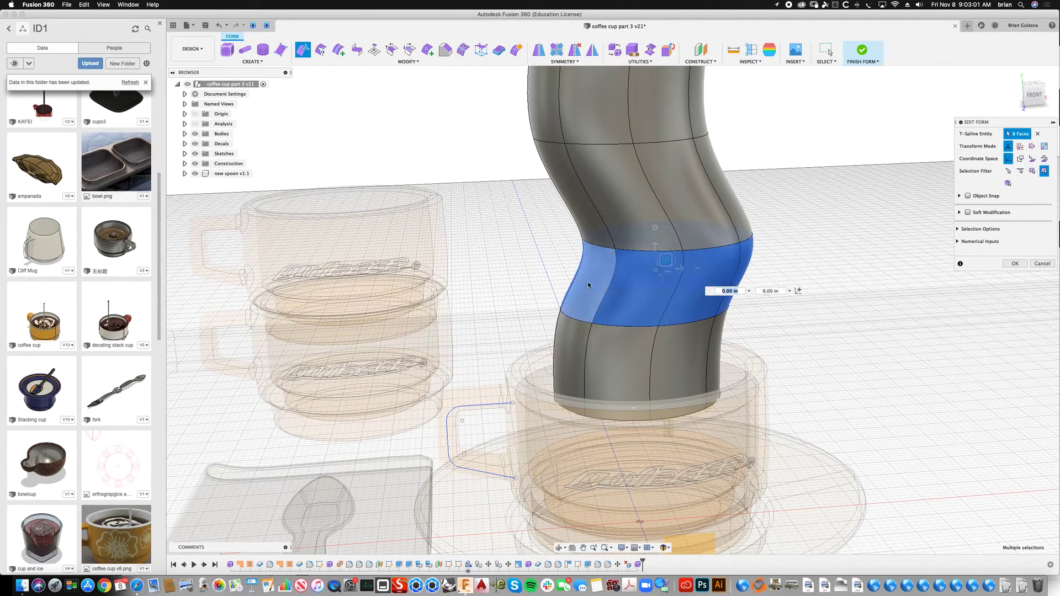
drag(655, 270, 654, 271)
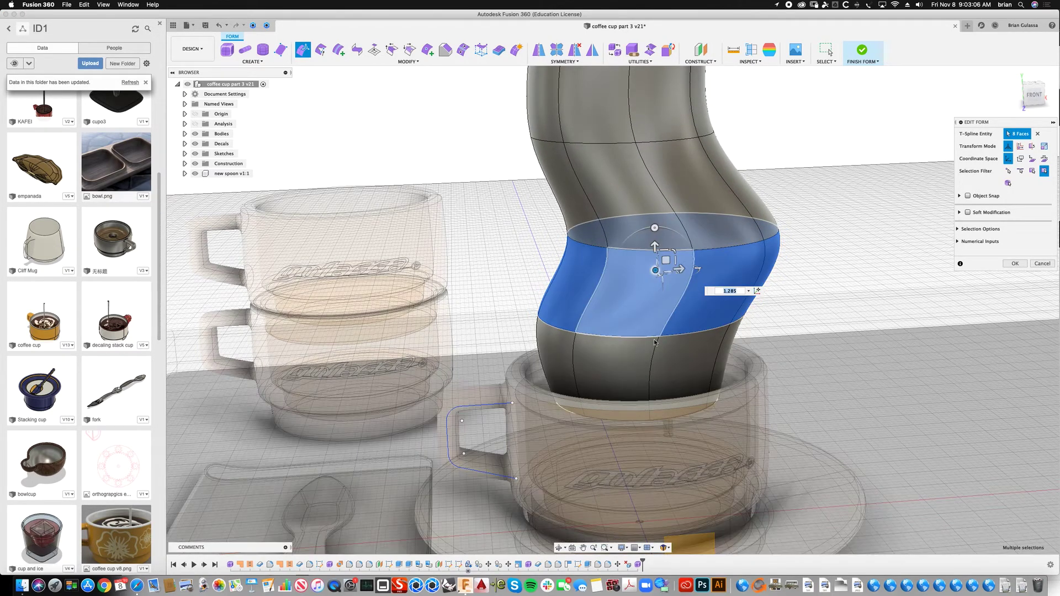
Step: Scale the form's bottom edge loop to about 1.14 and narrow the loop directly above it to about 0.52
double_click(664, 418)
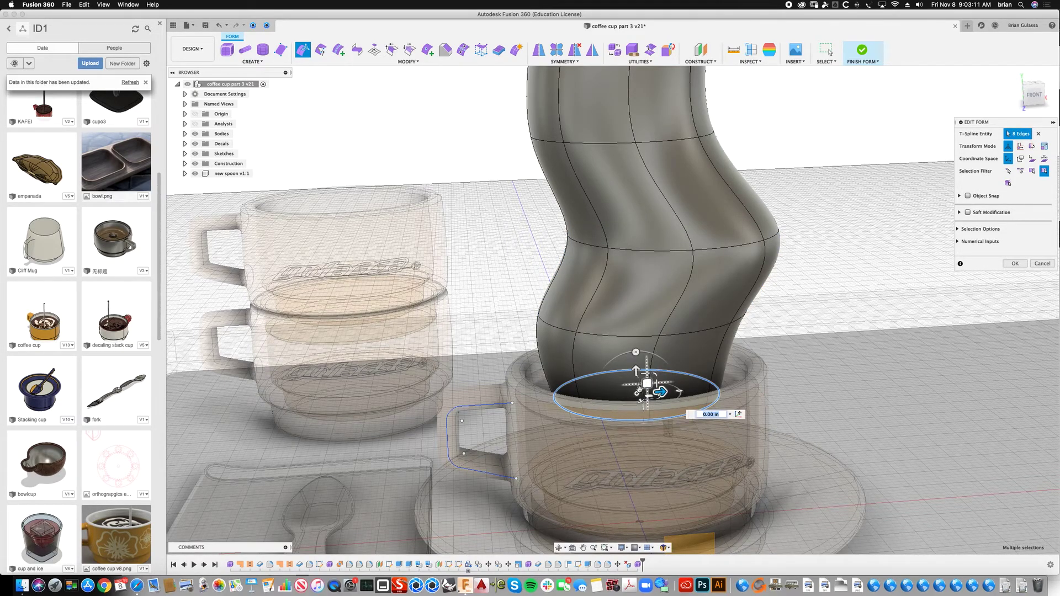
drag(636, 394, 635, 393)
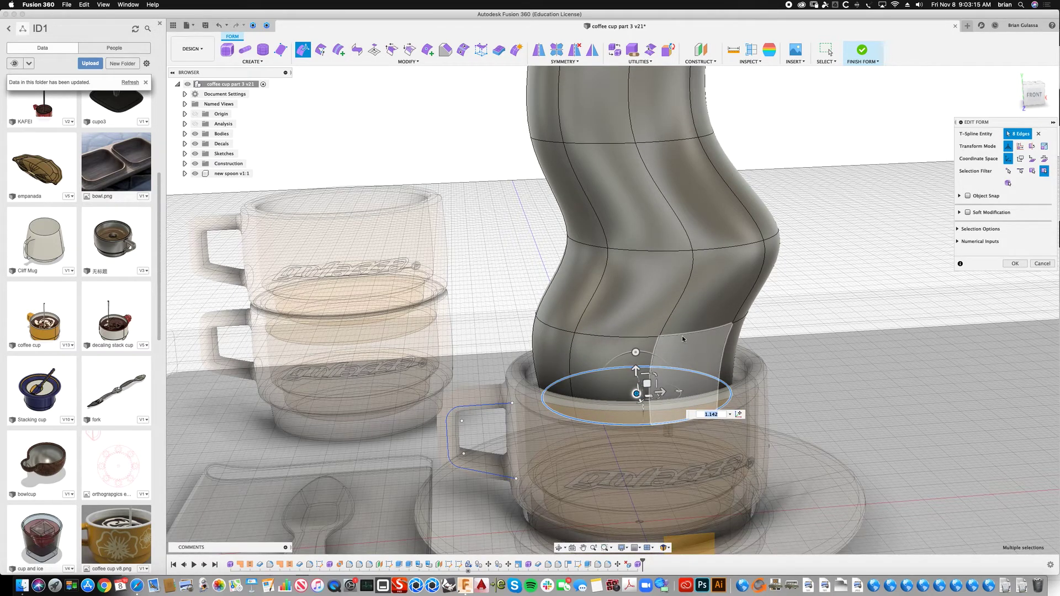
double_click(644, 334)
drag(640, 309, 628, 315)
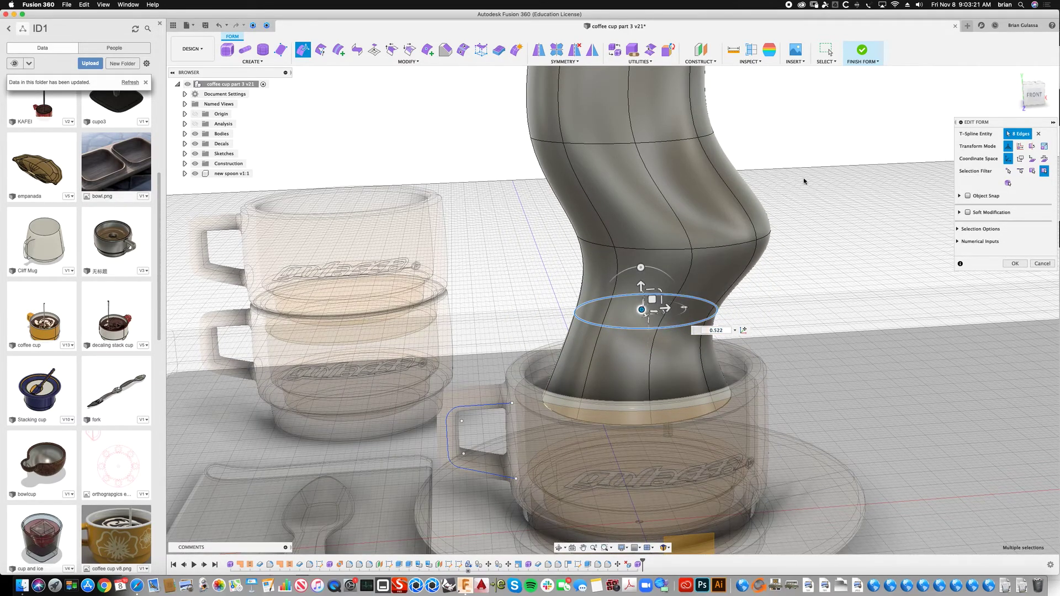
Step: Widen the form's top rim loop and raise it about 1.4 in
shift+middle_drag(738, 228, 577, 192)
double_click(602, 127)
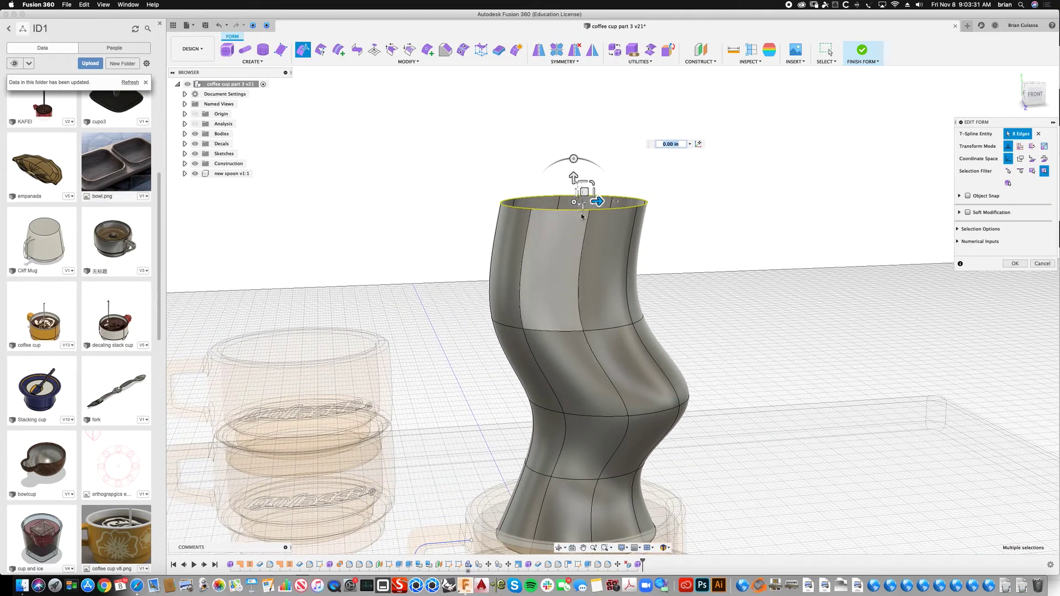
drag(577, 193, 577, 96)
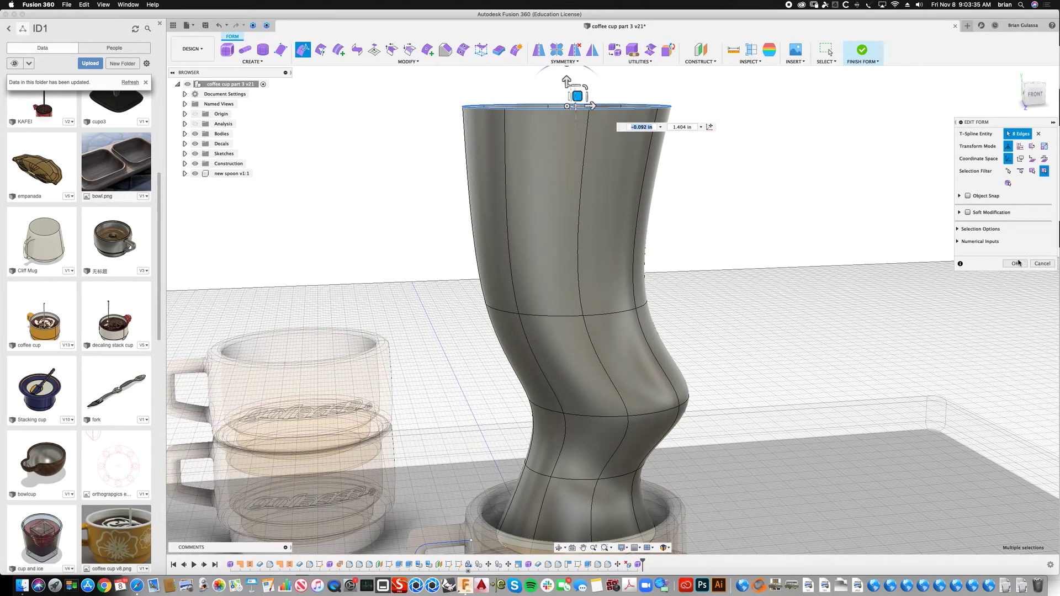
Step: Accept the edge edits and finish the T-Spline form to return to solid modelling
click(1016, 263)
middle_drag(795, 425, 800, 266)
scroll(799, 266, up, 3)
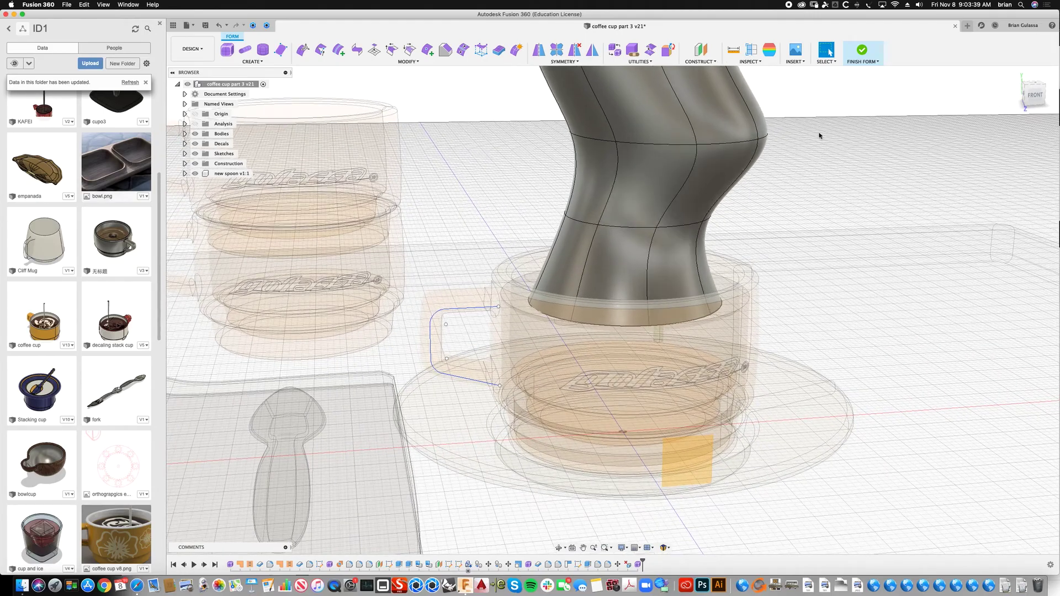
middle_drag(842, 144, 810, 189)
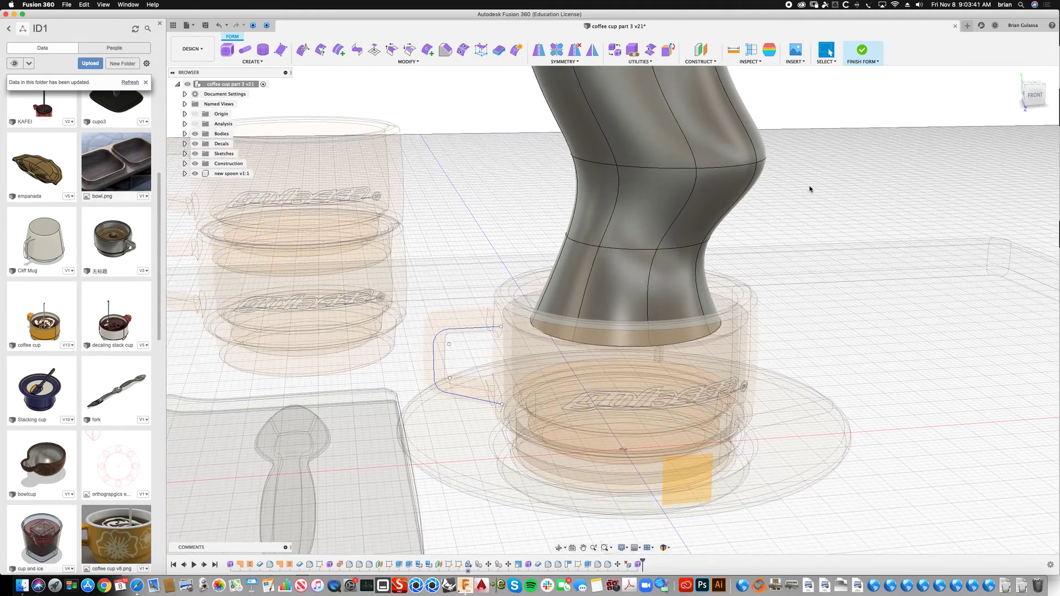
click(862, 53)
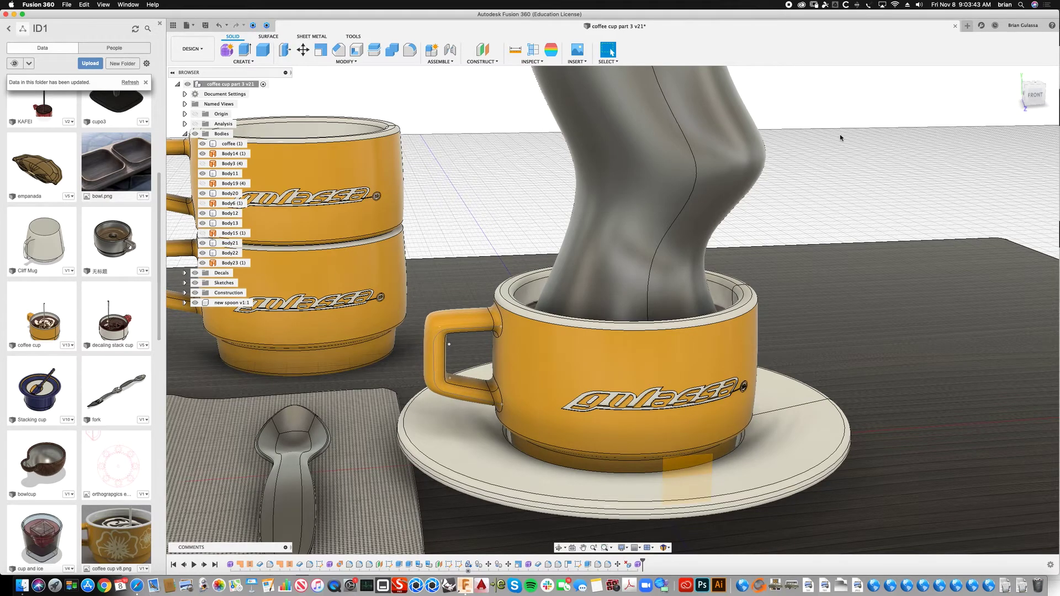
Step: Open the Appearance settings for bodies and components and browse the material library
right_click(841, 137)
click(356, 62)
click(309, 212)
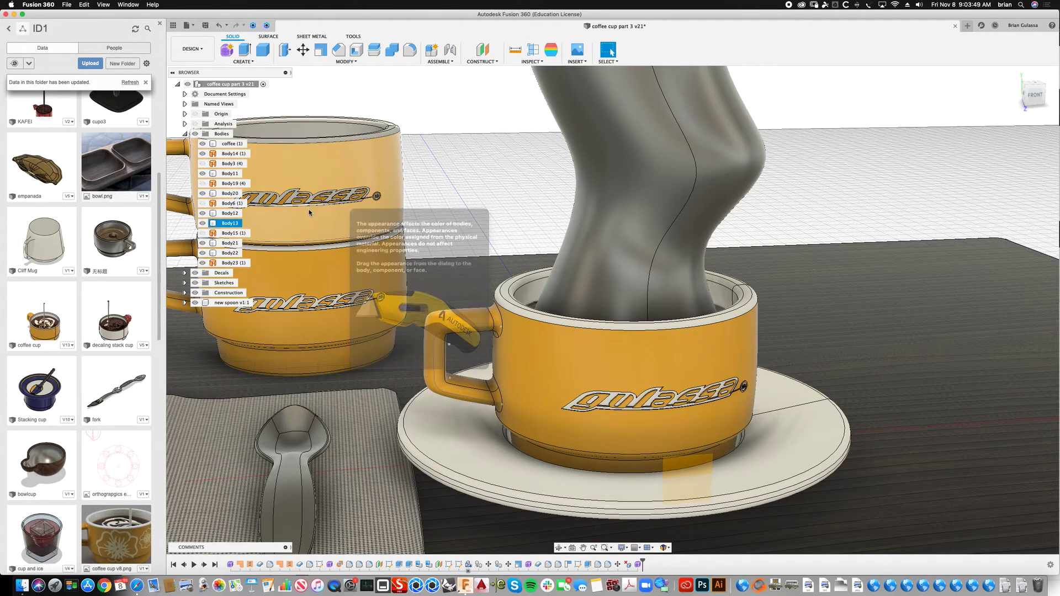
drag(886, 157, 883, 66)
drag(962, 323, 961, 238)
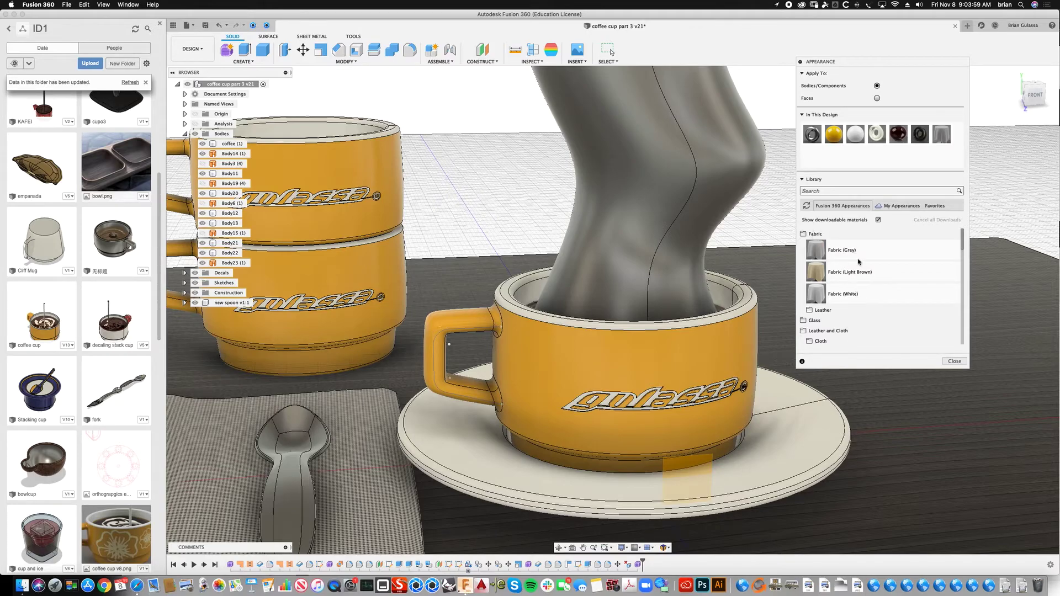
Step: Search the appearance library for "no" and try the Glass - Noise appearance on the wavy form rising from the cup
click(867, 192)
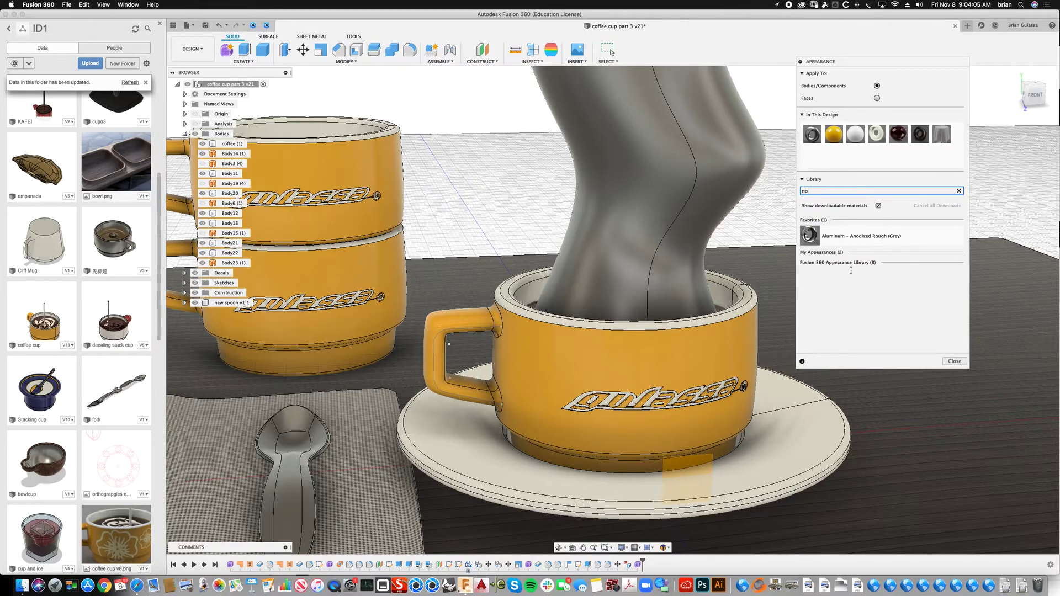
click(856, 263)
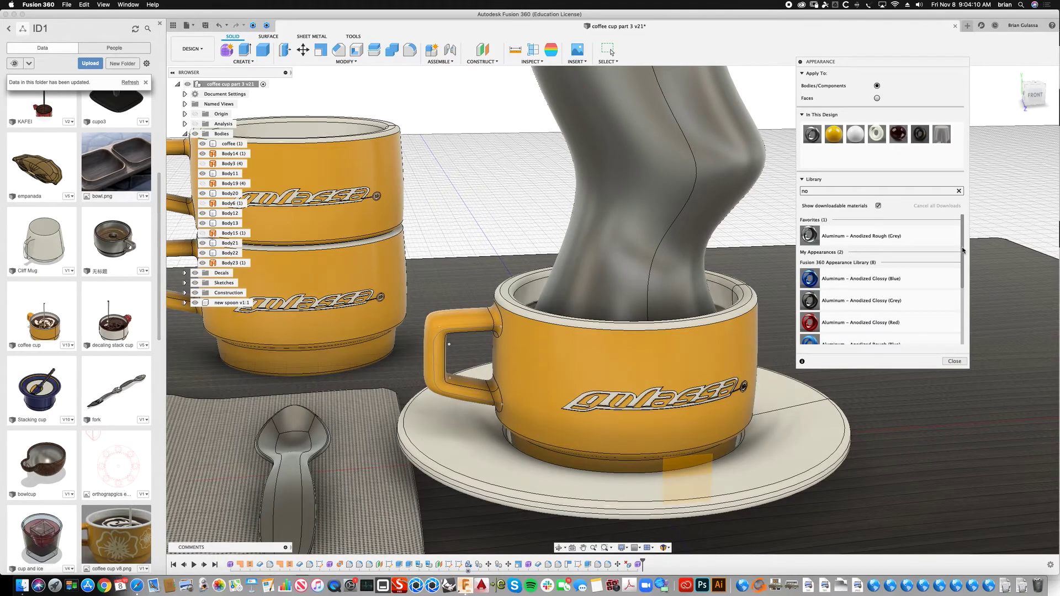
drag(963, 251, 965, 314)
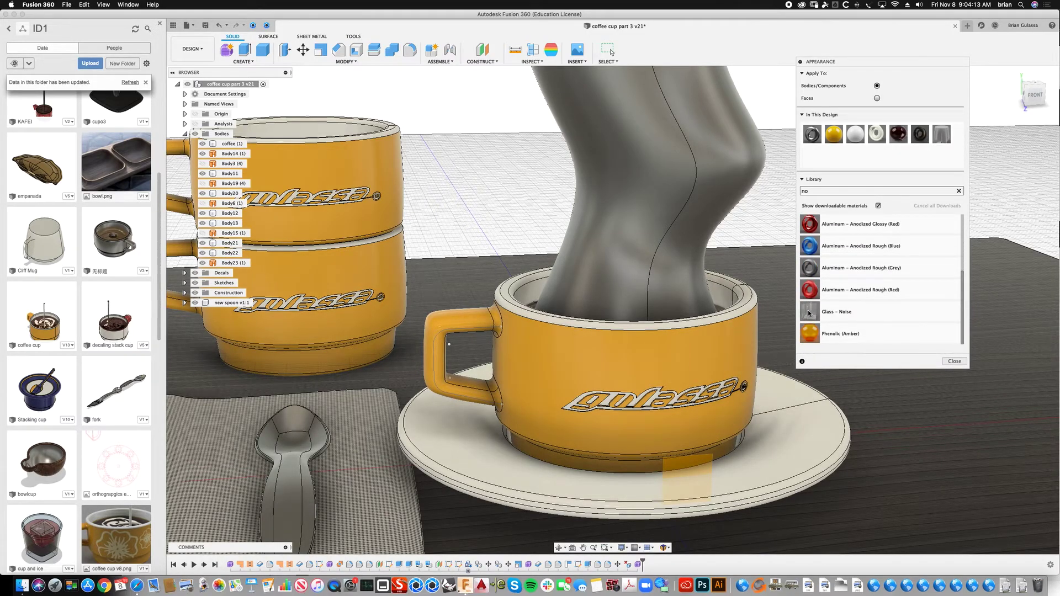
drag(808, 313, 713, 282)
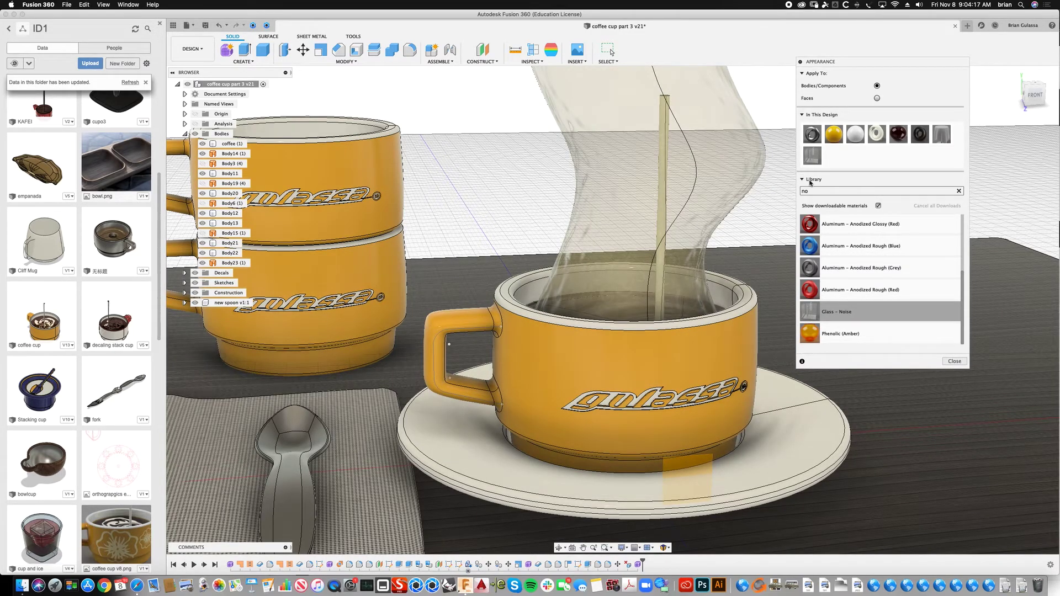
drag(962, 301, 958, 218)
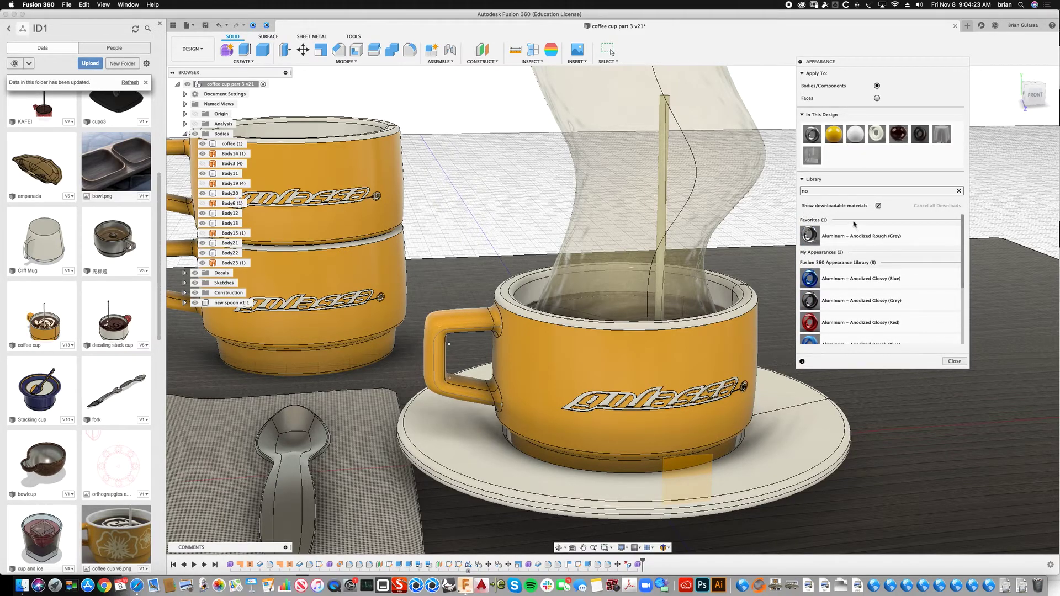
Step: Clear the library search, apply the Miscellaneous appearance Air to the wavy form, and review that appearance's settings
click(959, 191)
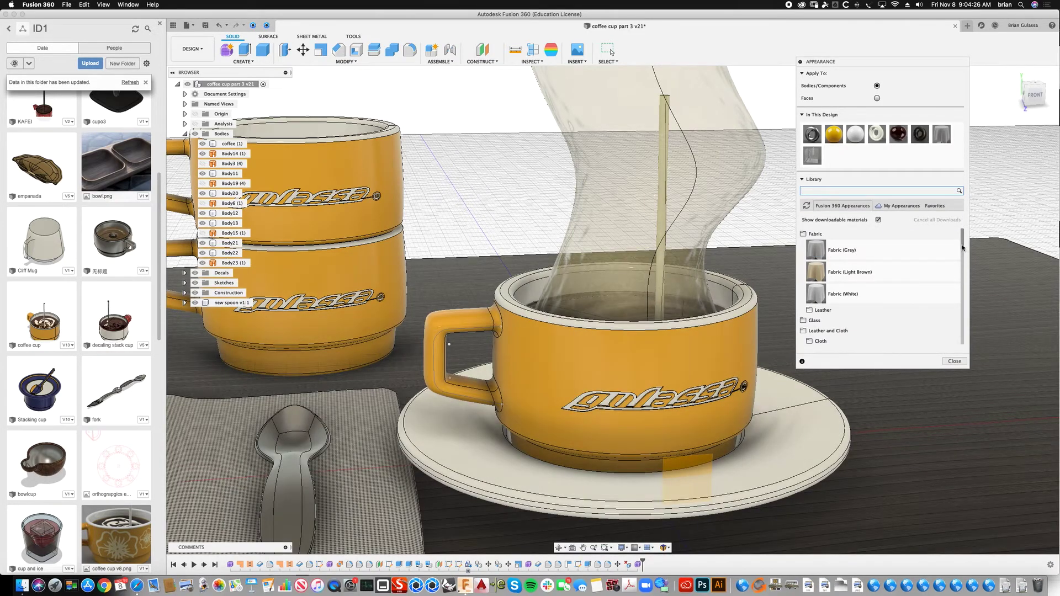
drag(961, 244, 957, 298)
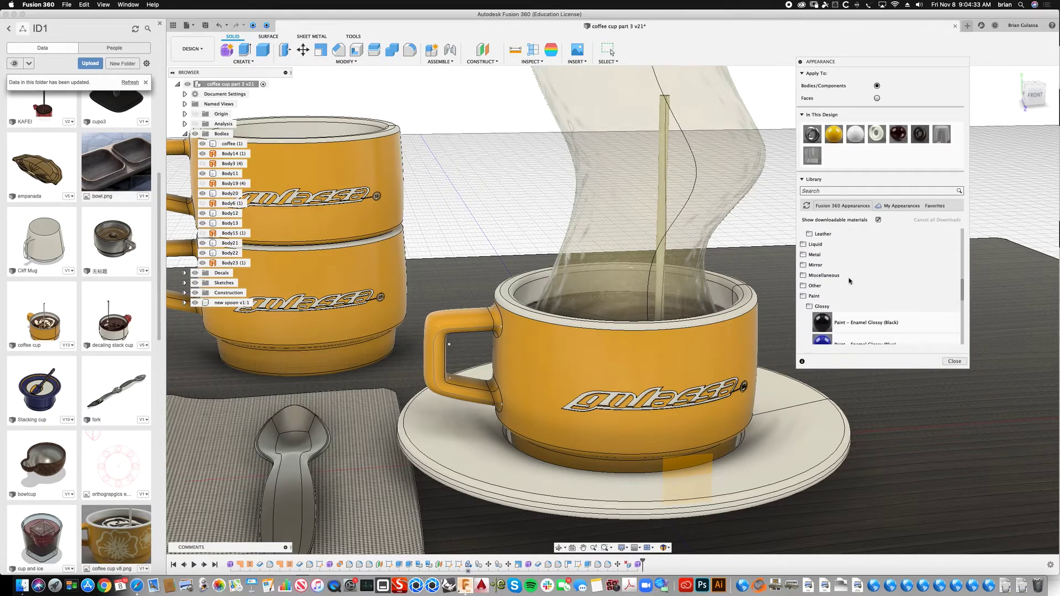
click(829, 276)
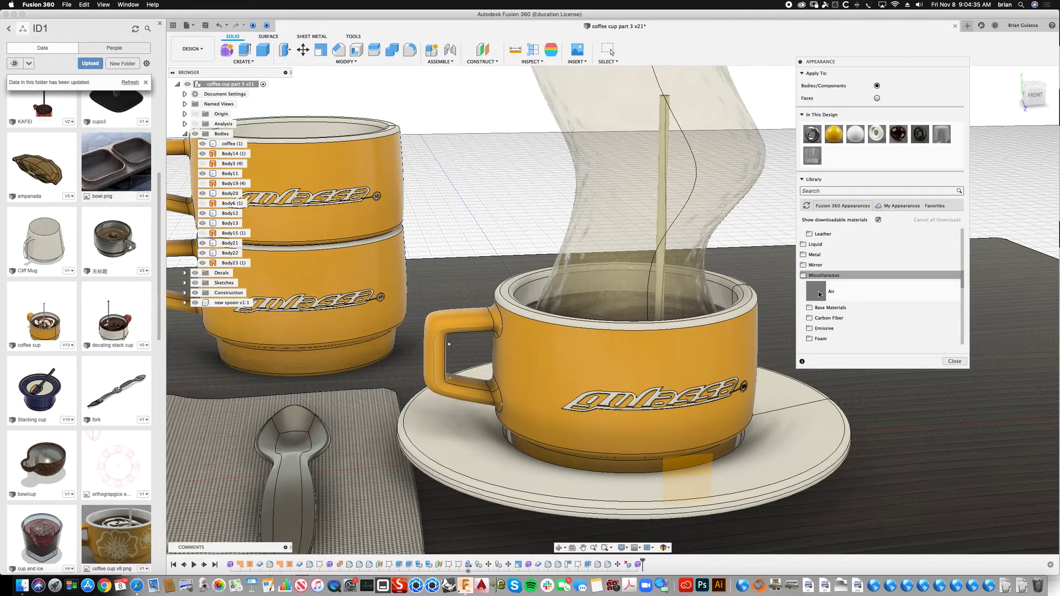
drag(817, 293, 725, 236)
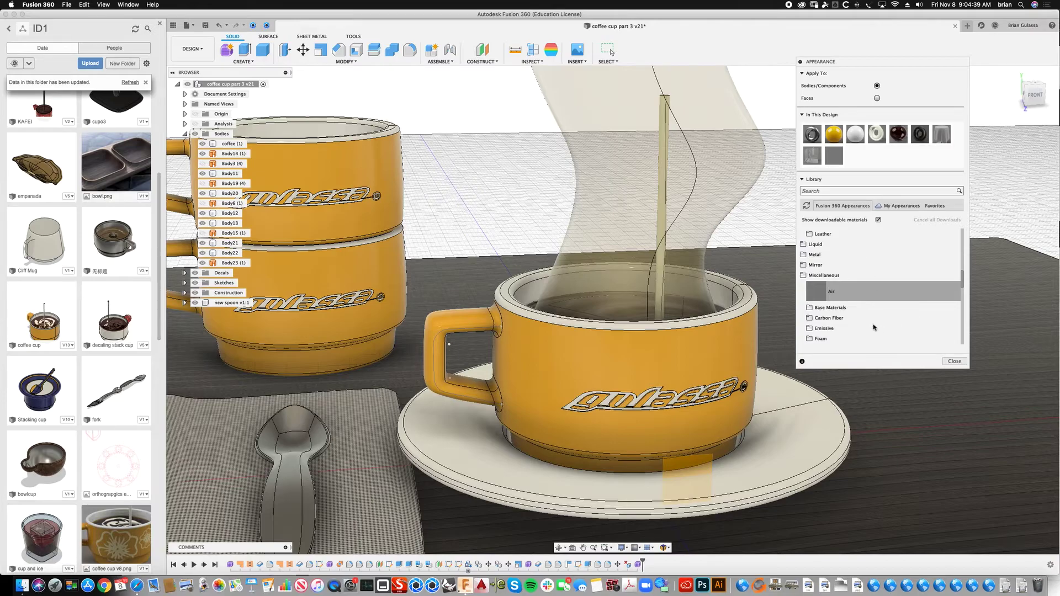
double_click(835, 157)
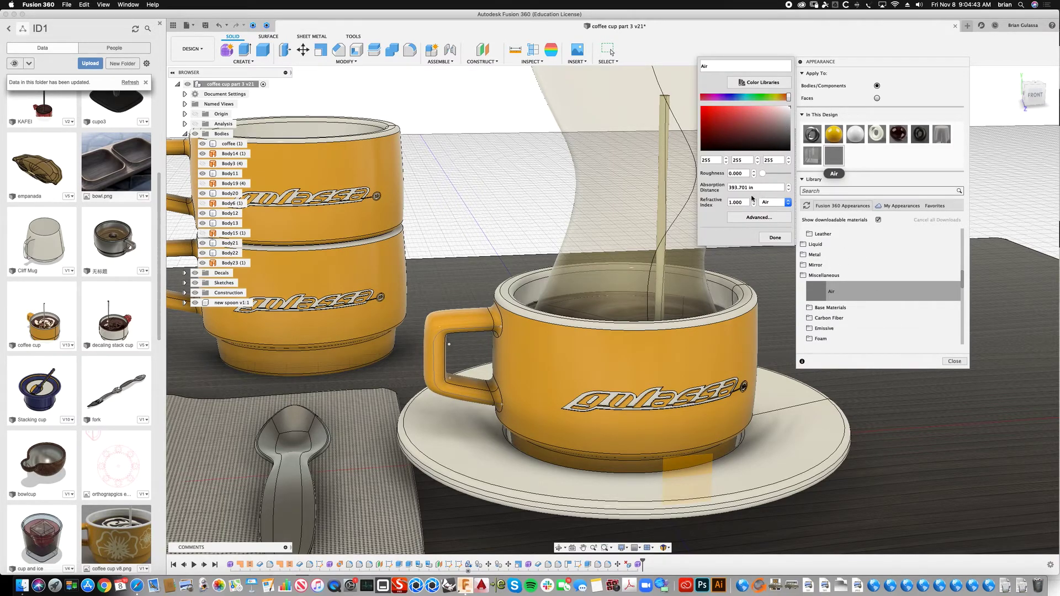
click(776, 238)
click(955, 361)
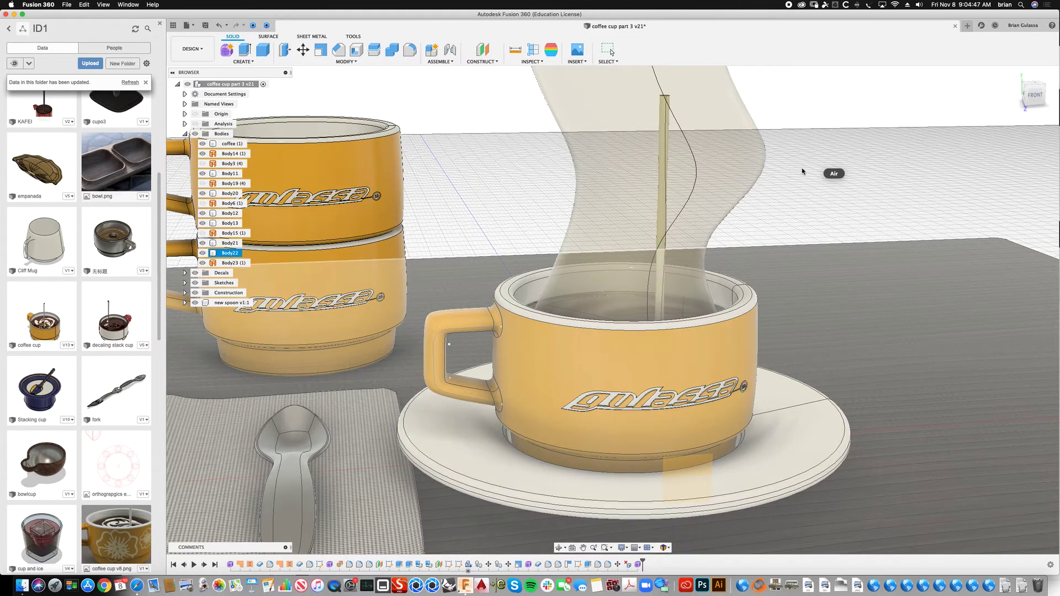
Step: Switch to the Render workspace, run a brief in-canvas render of the cup scene, and stop it
scroll(821, 94, up, 5)
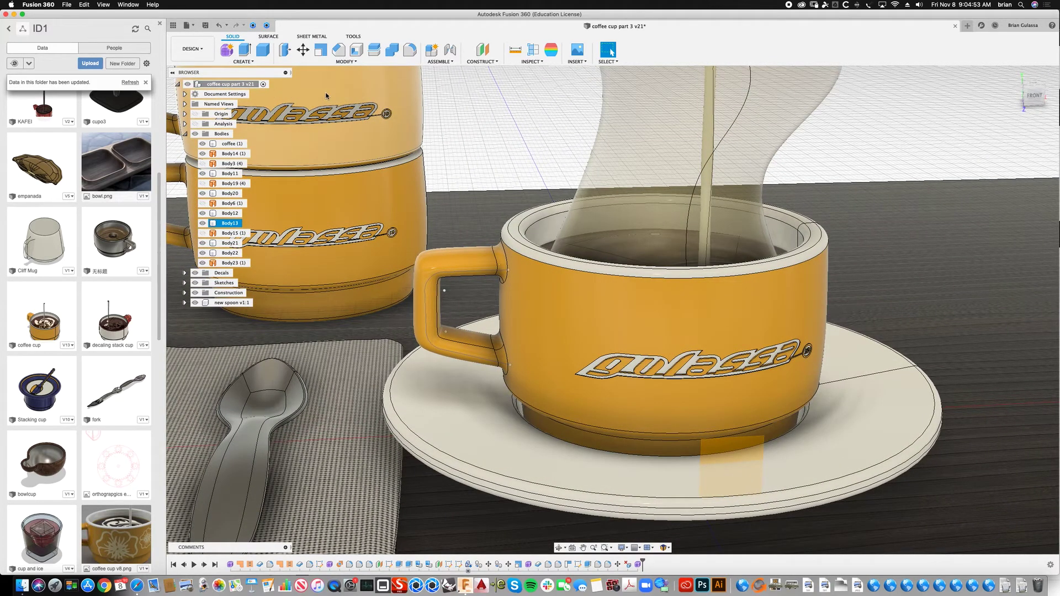
click(192, 48)
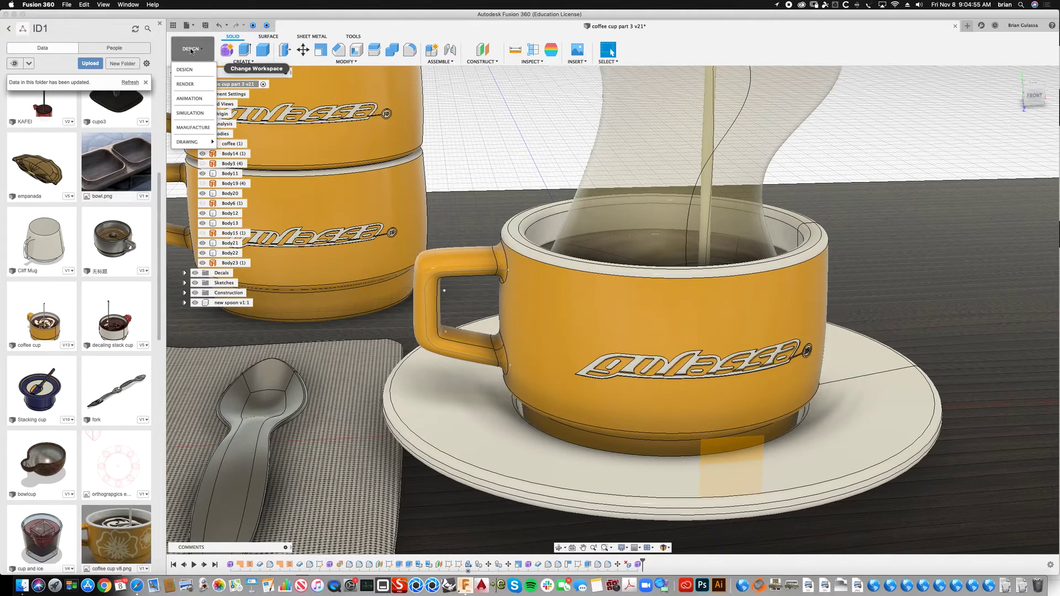
click(194, 95)
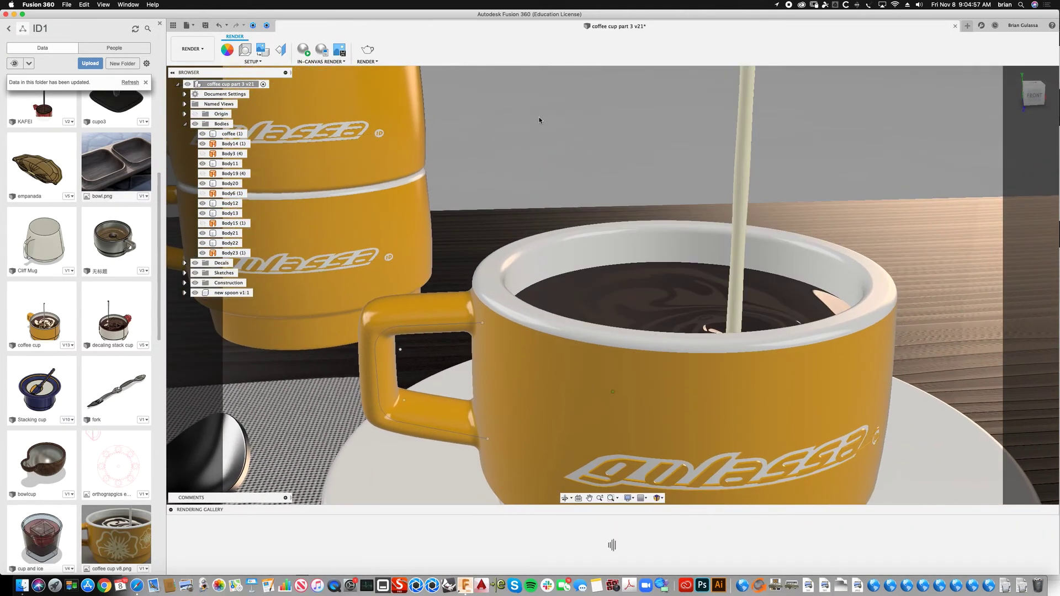
click(304, 51)
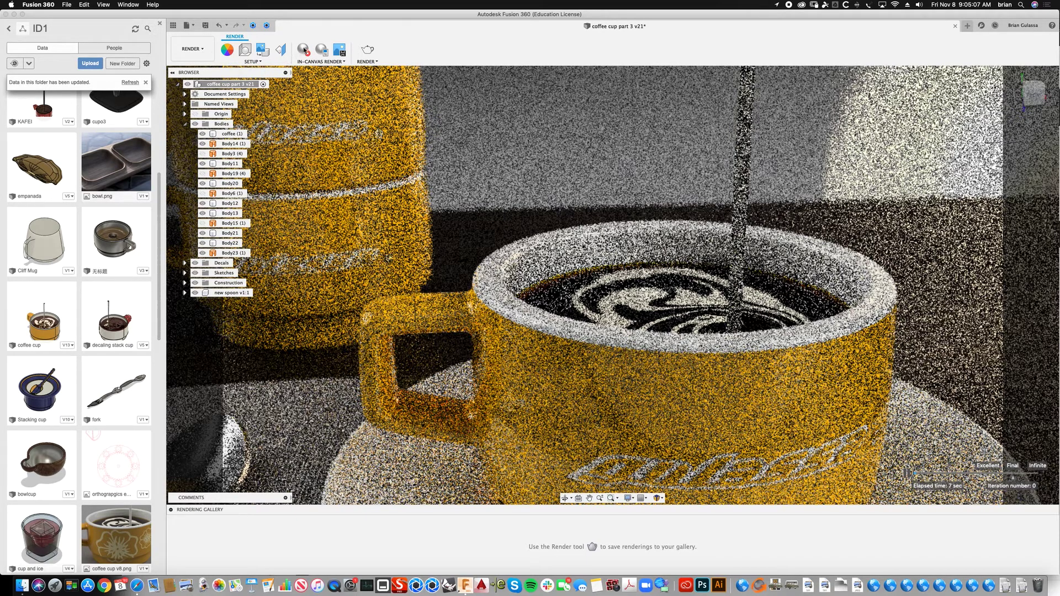
click(305, 51)
scroll(580, 100, up, 5)
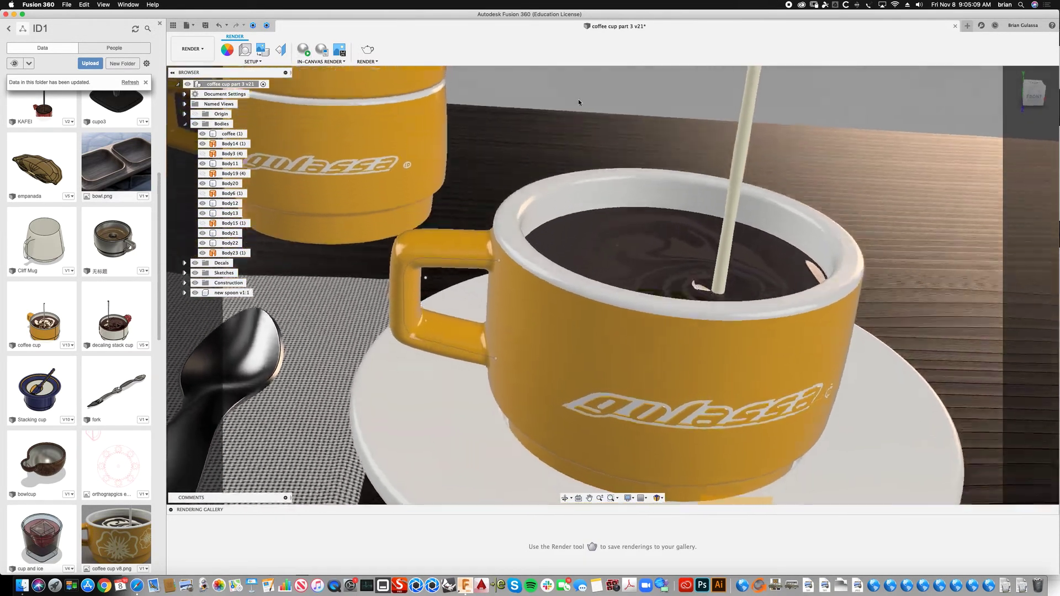
scroll(578, 99, up, 5)
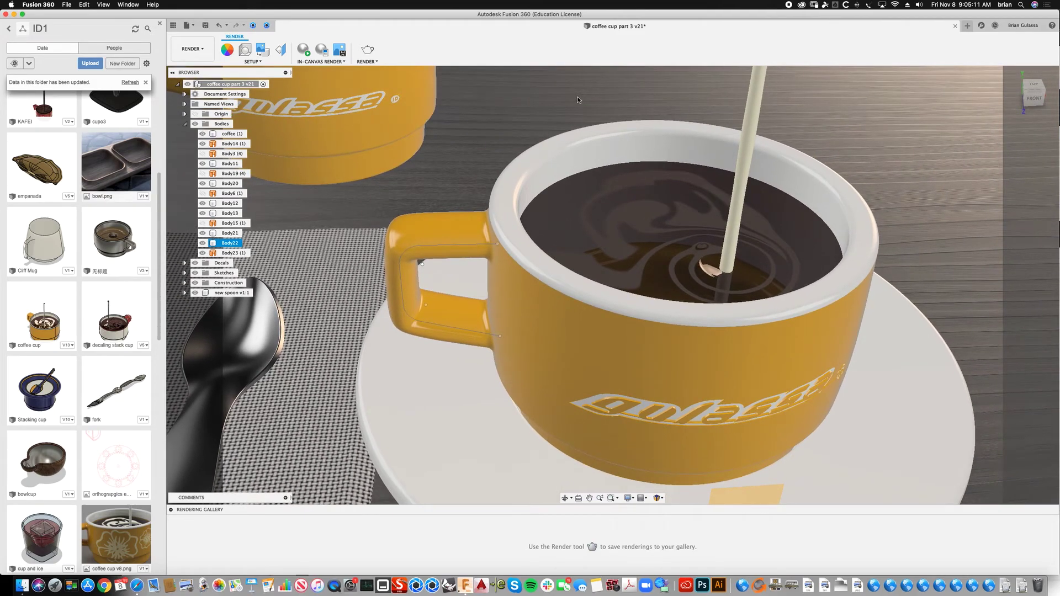
scroll(578, 97, down, 2)
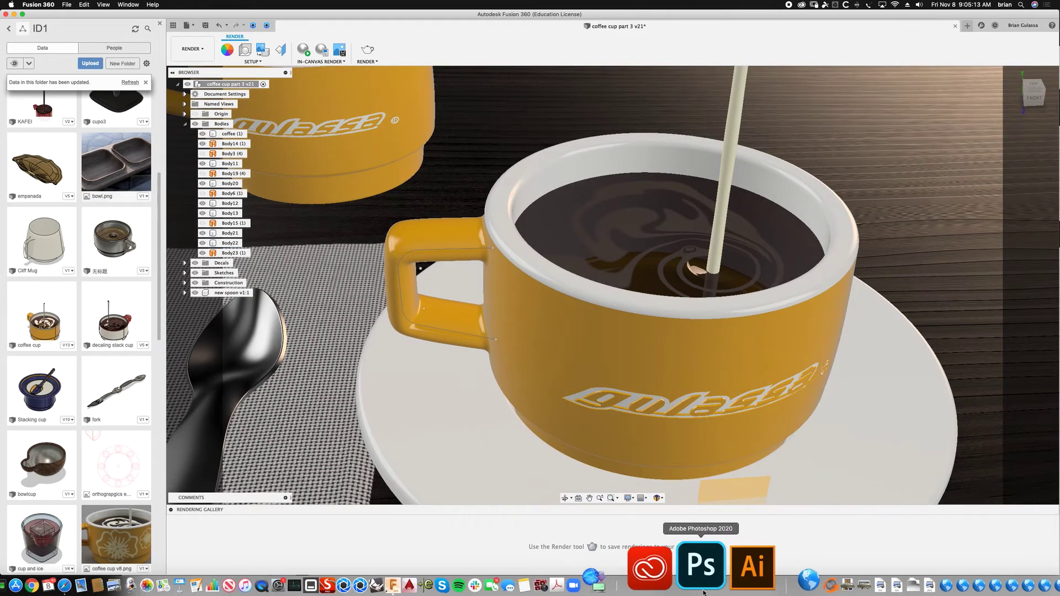
click(554, 418)
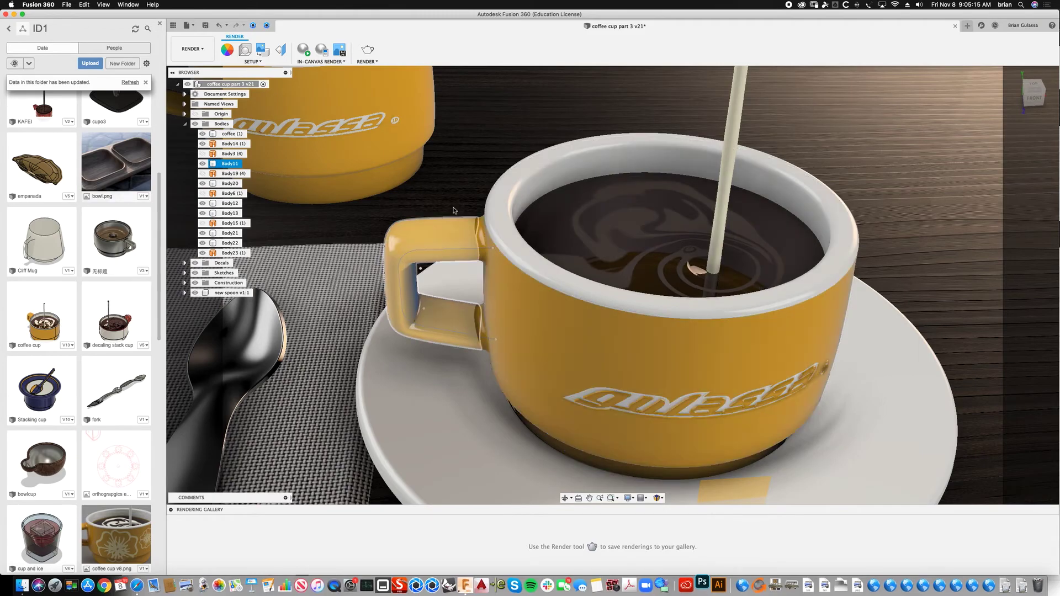
click(356, 310)
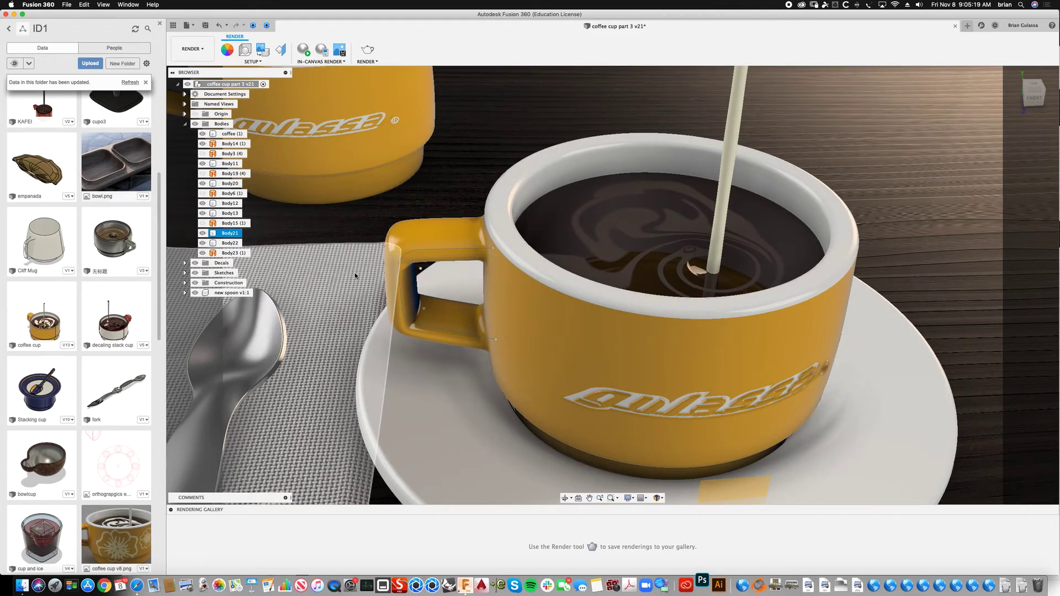
key(super+shift+5)
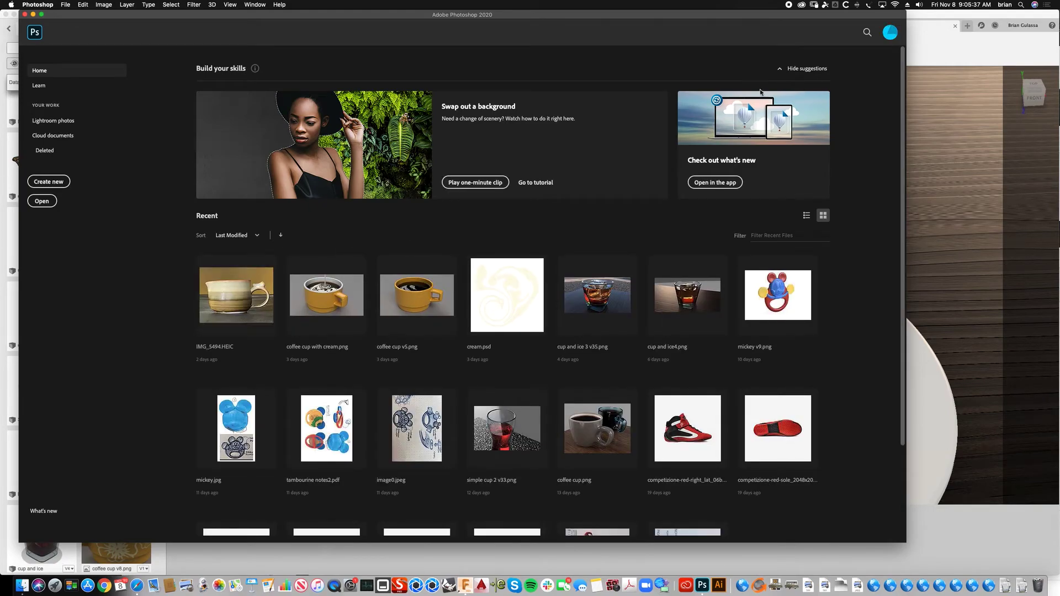
Step: Switch to Photoshop and create a new Letter document, 8.5 x 11 in at 300 ppi
click(65, 4)
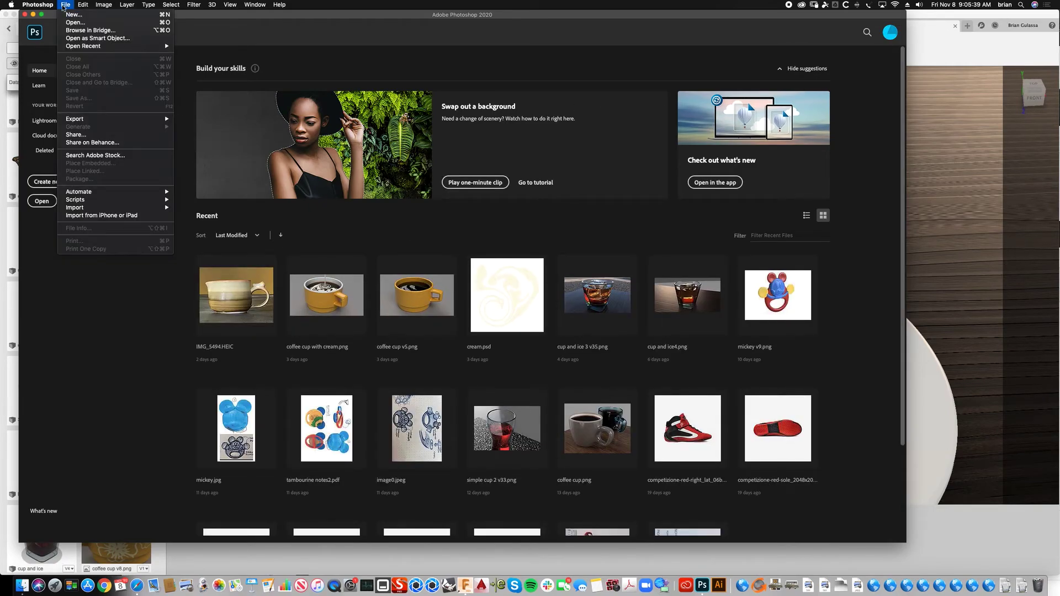
click(70, 15)
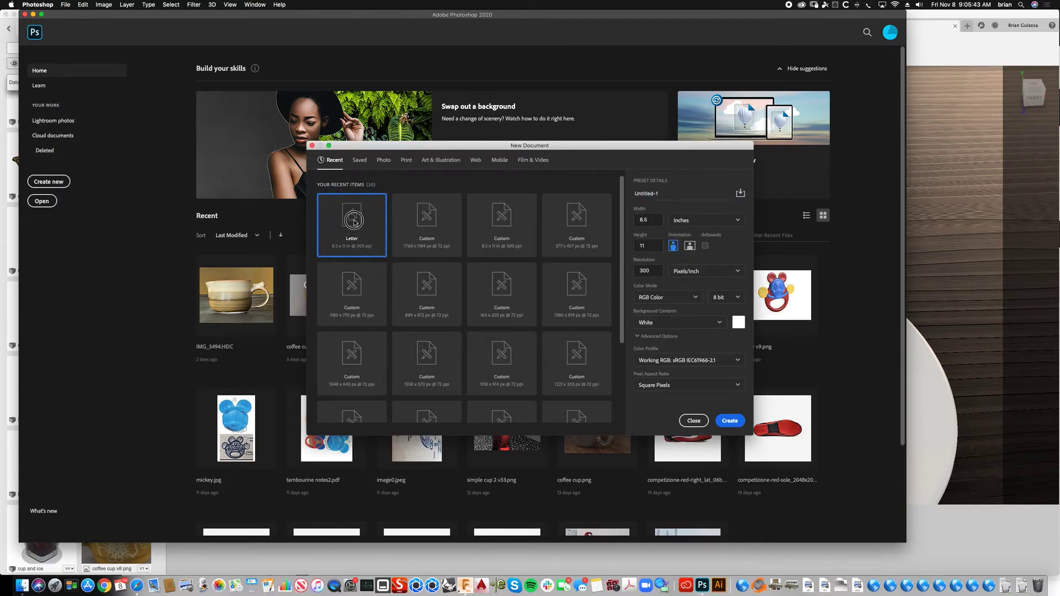
double_click(354, 224)
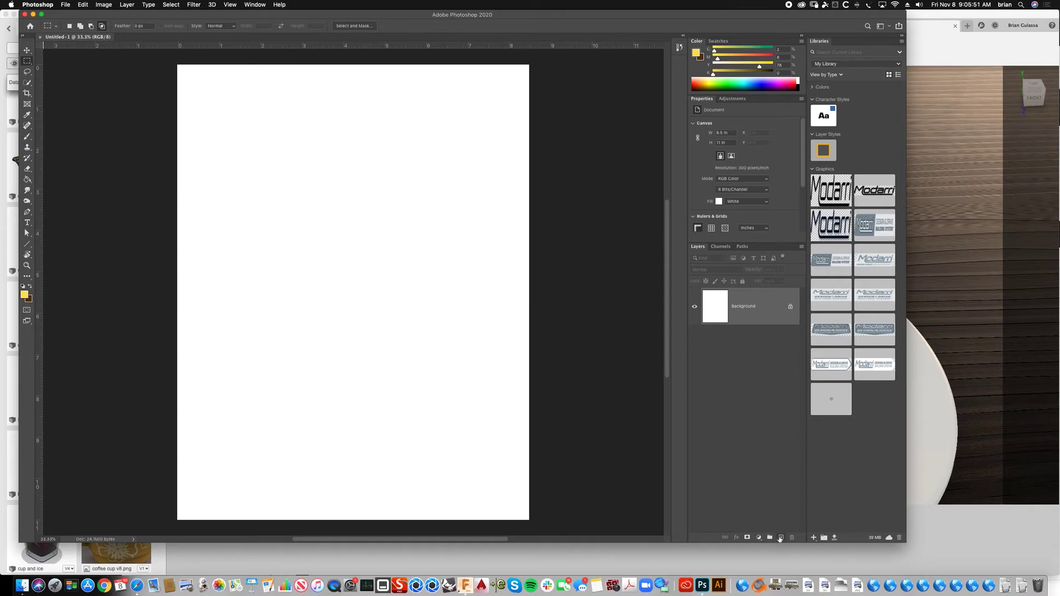
Step: Add an empty layer and convert the locked Background into a regular layer with the default name
click(781, 538)
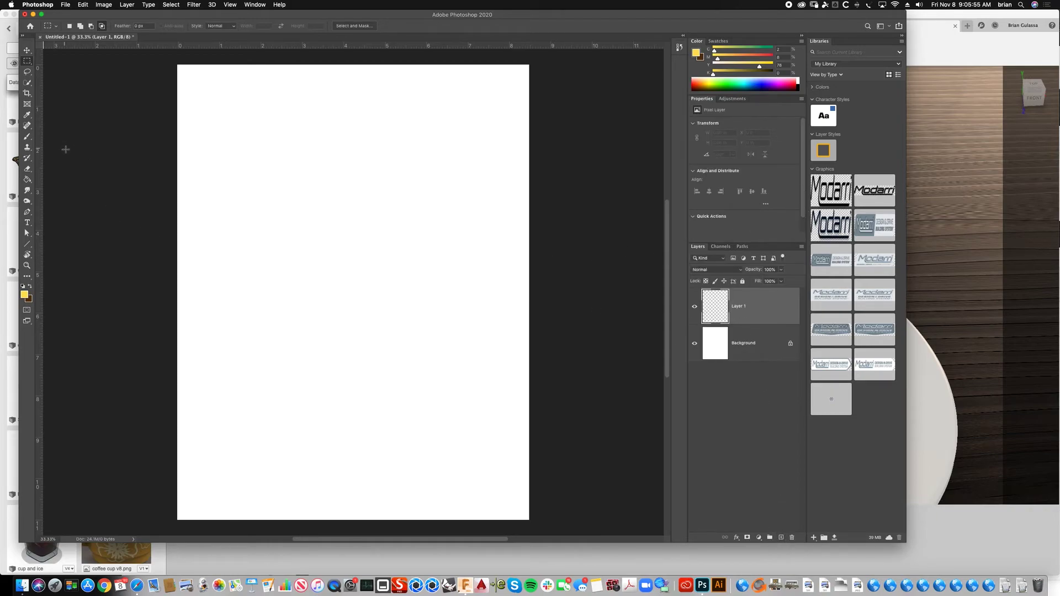
double_click(719, 349)
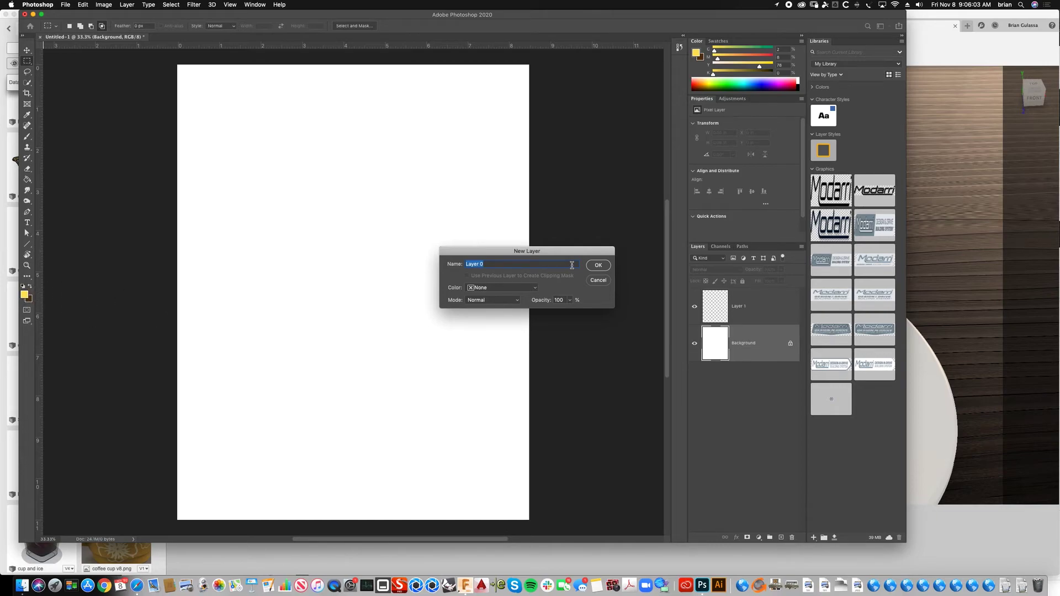
click(599, 265)
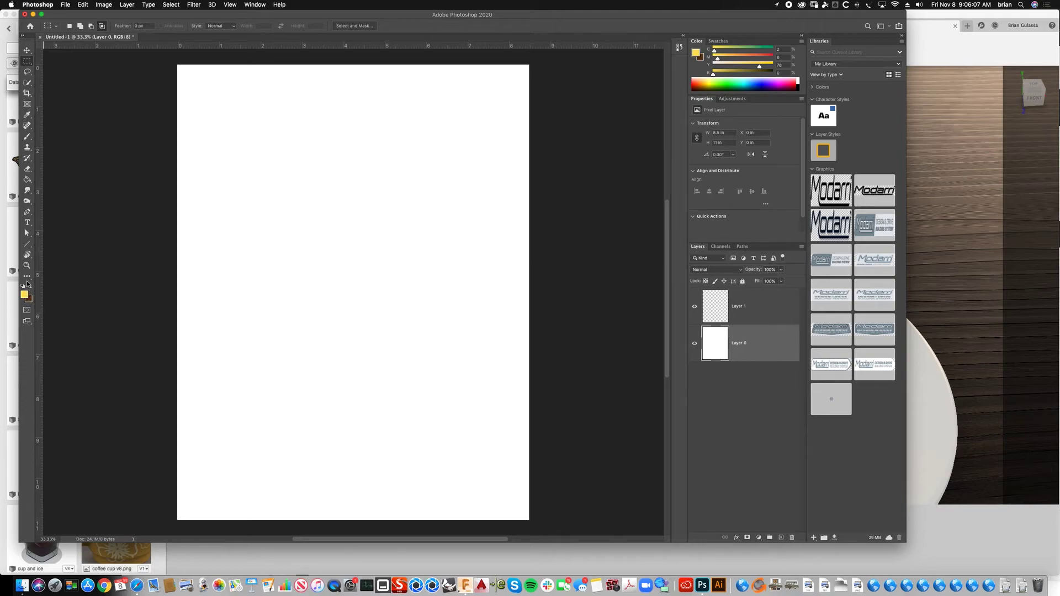
Step: Fill the bottom white layer with the yellow foreground colour using the Paint Bucket, and switch to the Move tool
click(27, 179)
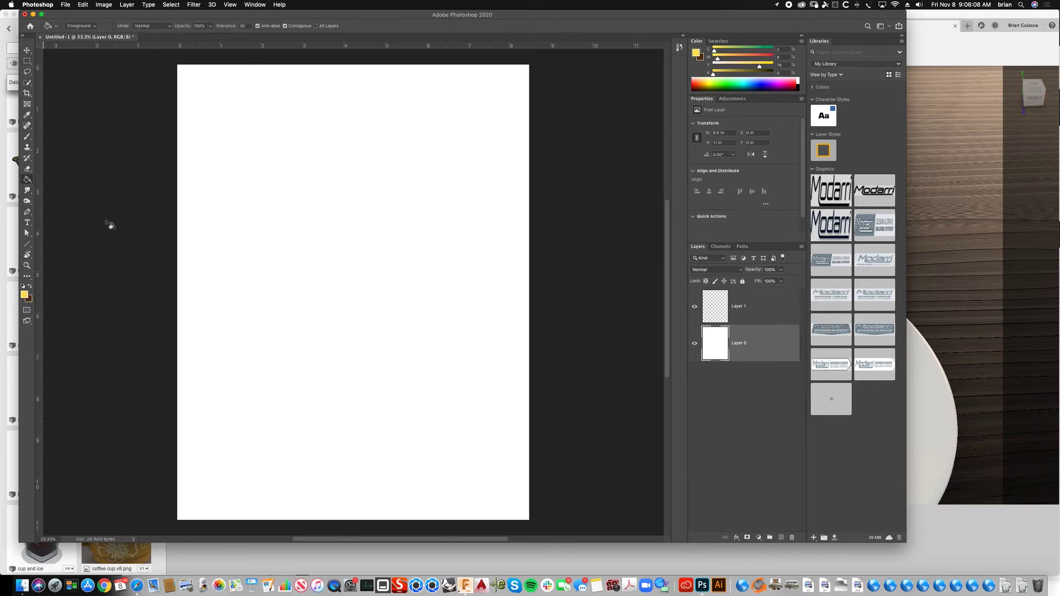
click(301, 326)
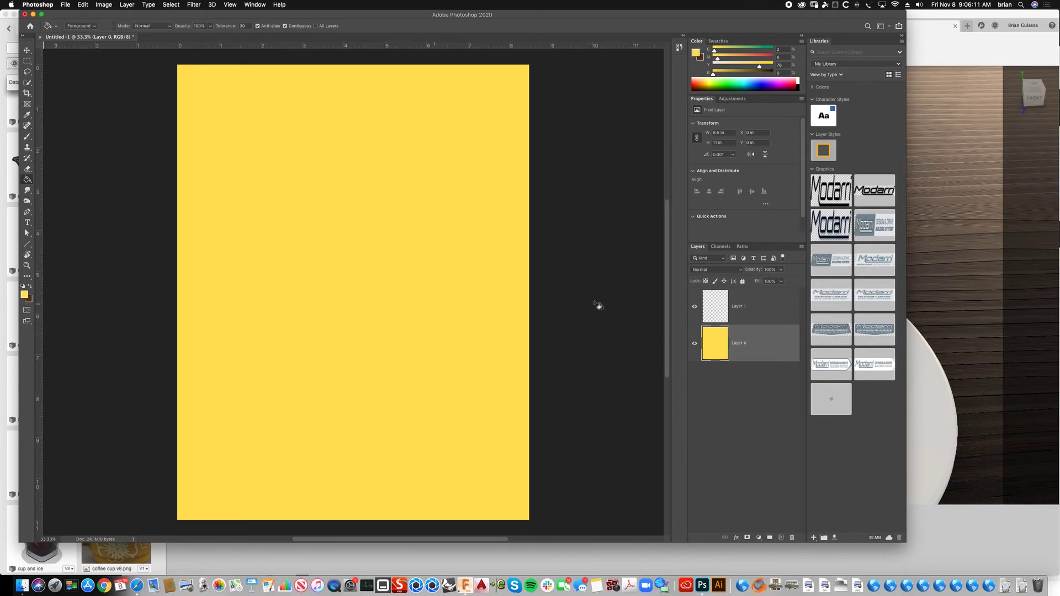
click(29, 50)
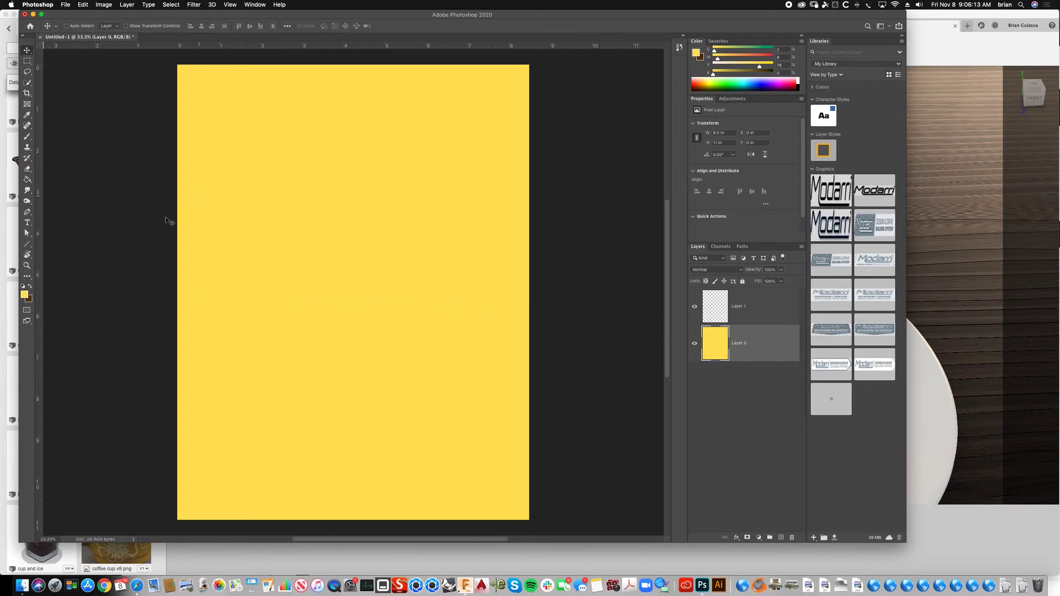
Step: Paint a set of white wavy vertical strokes across the yellow layer with the Brush, using the default colours swapped to a white foreground
click(27, 137)
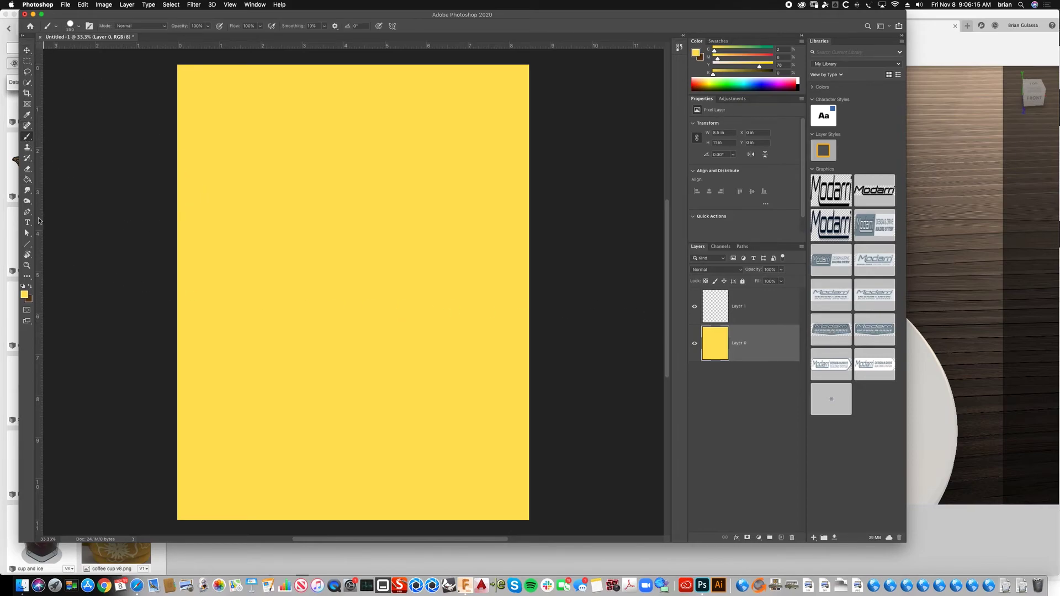
click(23, 286)
click(30, 287)
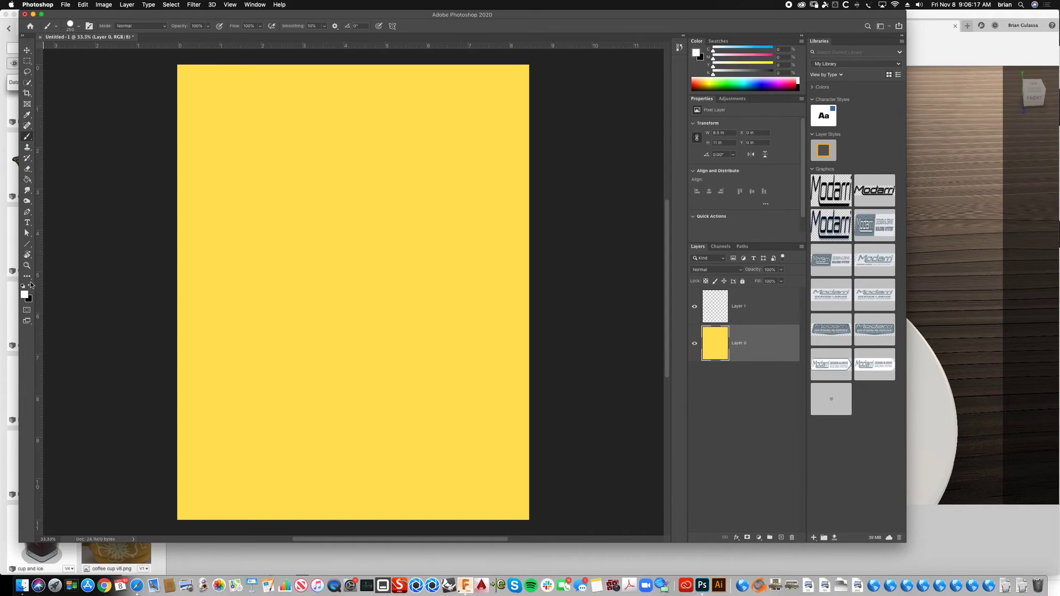
mouse_move(287, 142)
mouse_down()
mouse_move(298, 292)
mouse_move(269, 348)
mouse_move(285, 428)
mouse_move(308, 452)
mouse_up()
drag(307, 386, 339, 299)
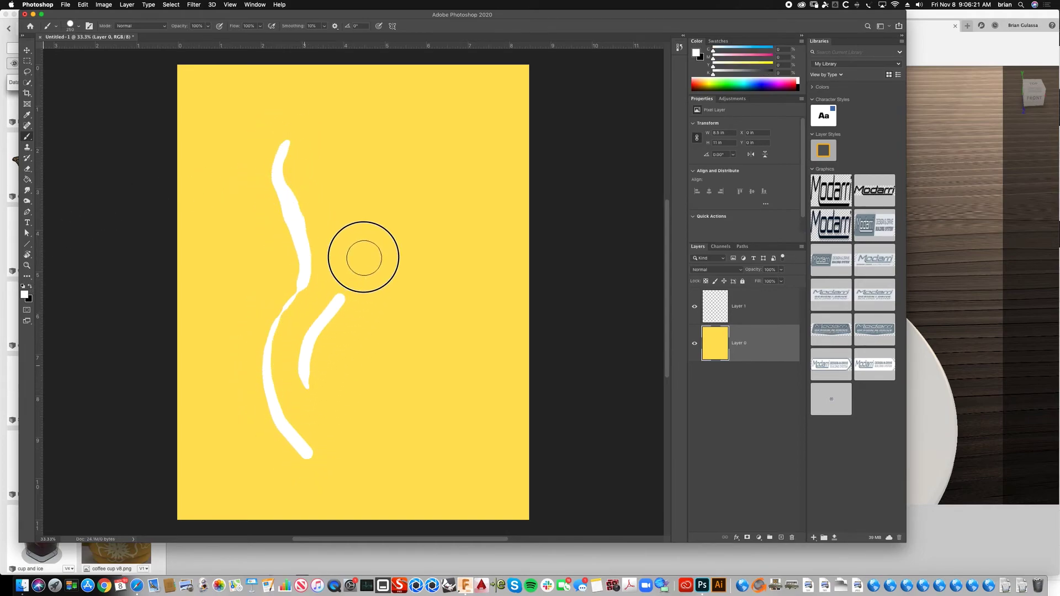
mouse_move(363, 257)
mouse_down()
mouse_move(342, 132)
mouse_move(387, 439)
mouse_up()
mouse_move(393, 395)
mouse_down()
mouse_move(428, 307)
mouse_move(428, 243)
mouse_move(428, 407)
mouse_move(444, 442)
mouse_up()
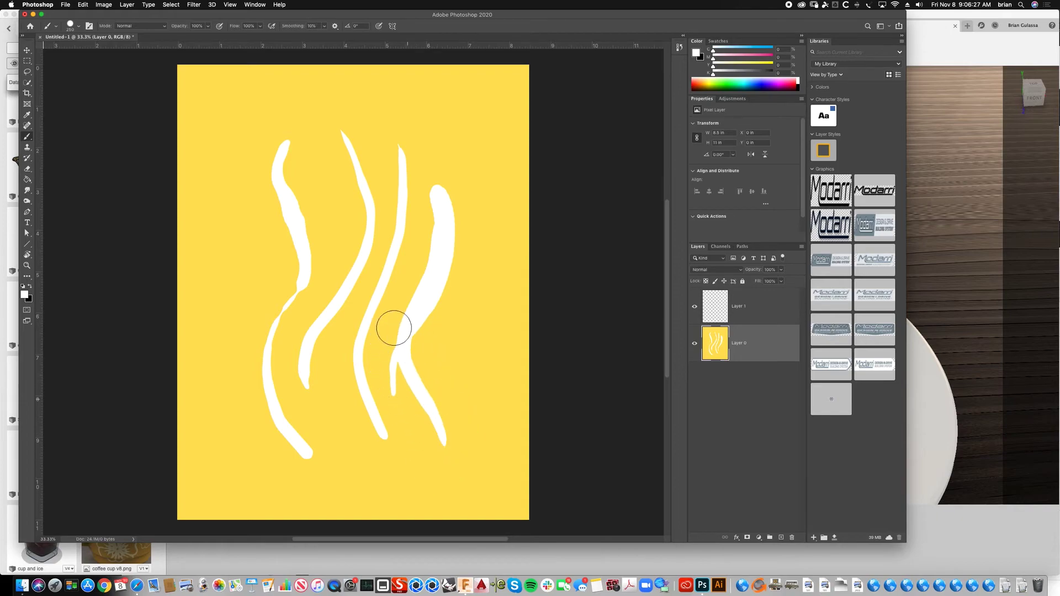
mouse_move(403, 213)
mouse_down()
mouse_move(379, 310)
mouse_move(375, 474)
mouse_up()
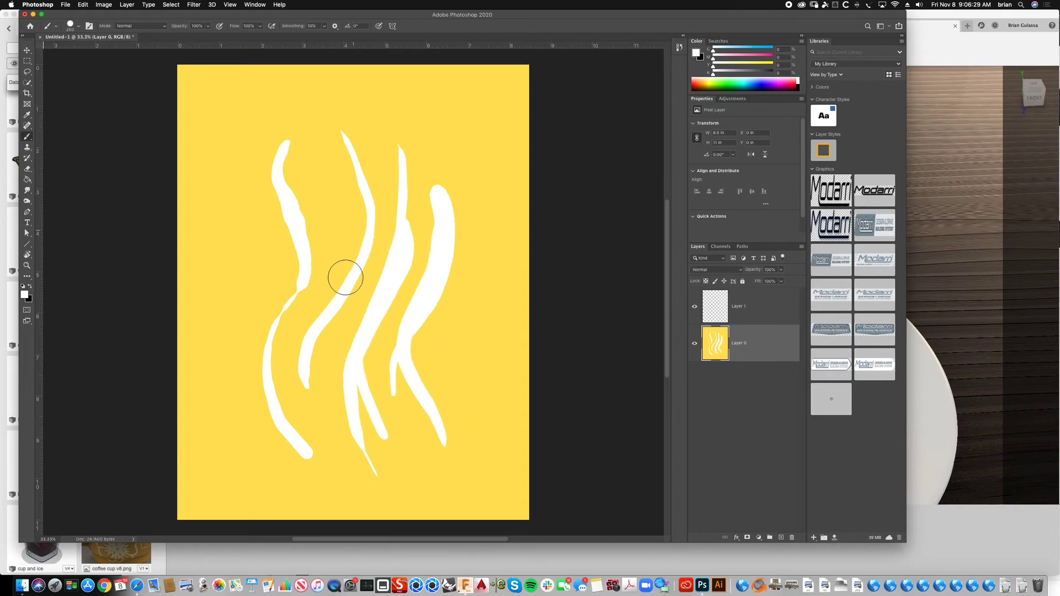
mouse_move(330, 389)
mouse_down()
mouse_move(317, 338)
mouse_move(332, 282)
mouse_move(288, 96)
mouse_up()
drag(239, 149, 228, 417)
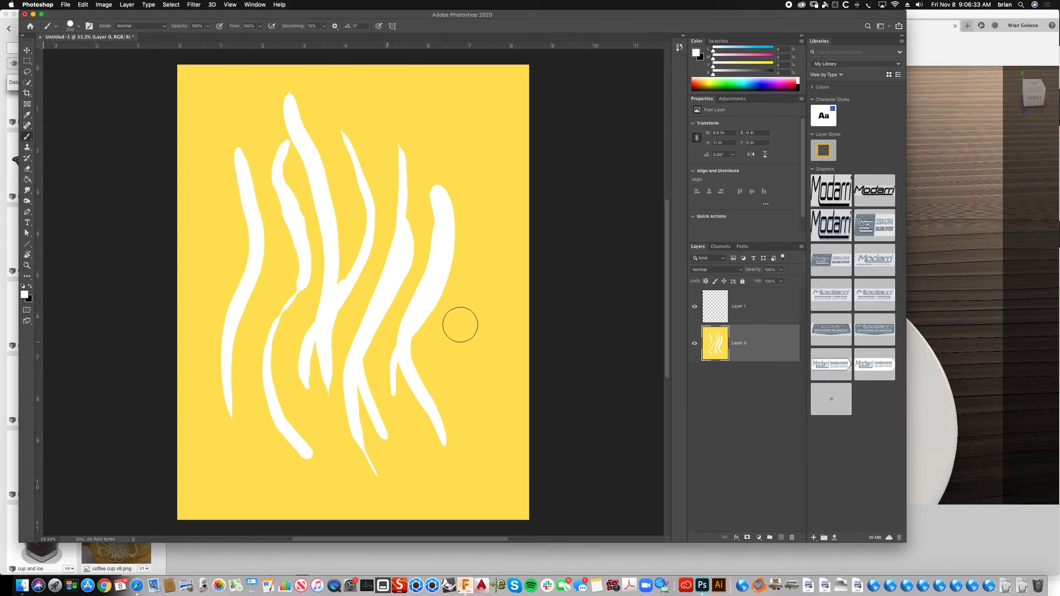
drag(467, 383, 490, 139)
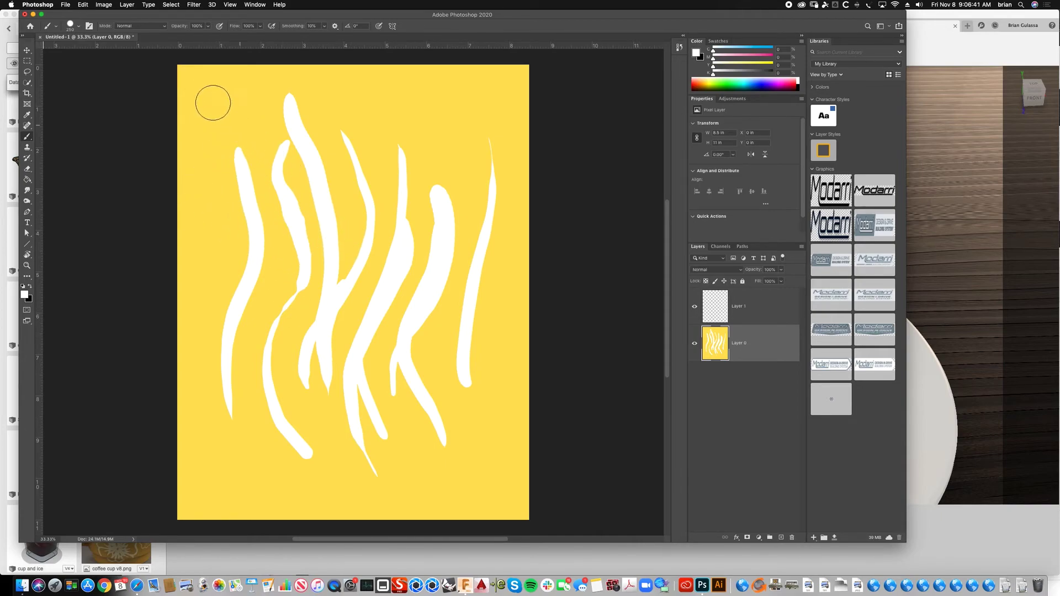
Step: Open the Liquify filter on the painted layer and enlarge the Twirl brush to size 700
click(231, 5)
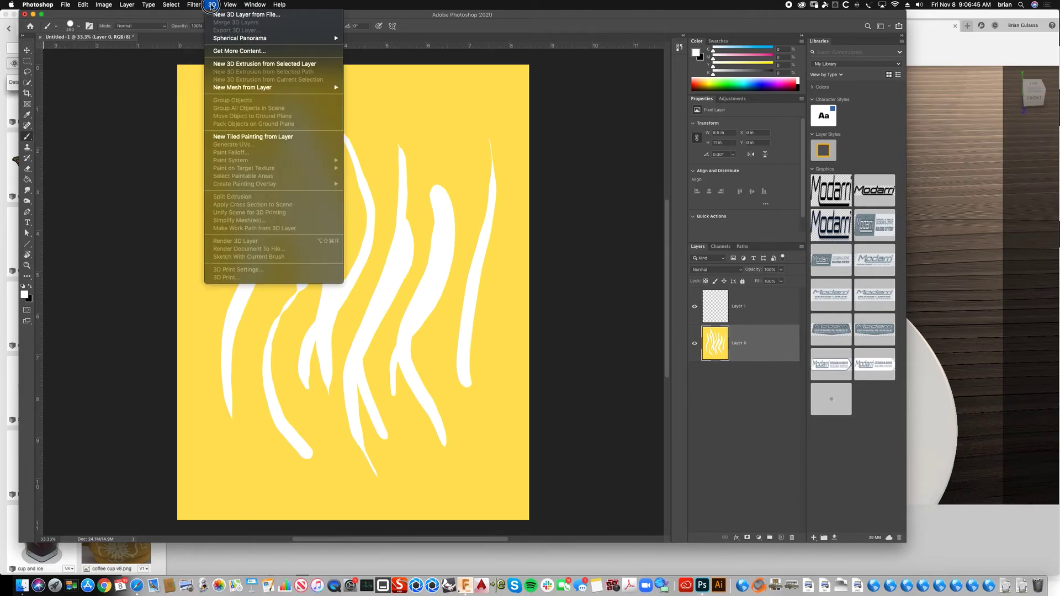
mouse_move(197, 5)
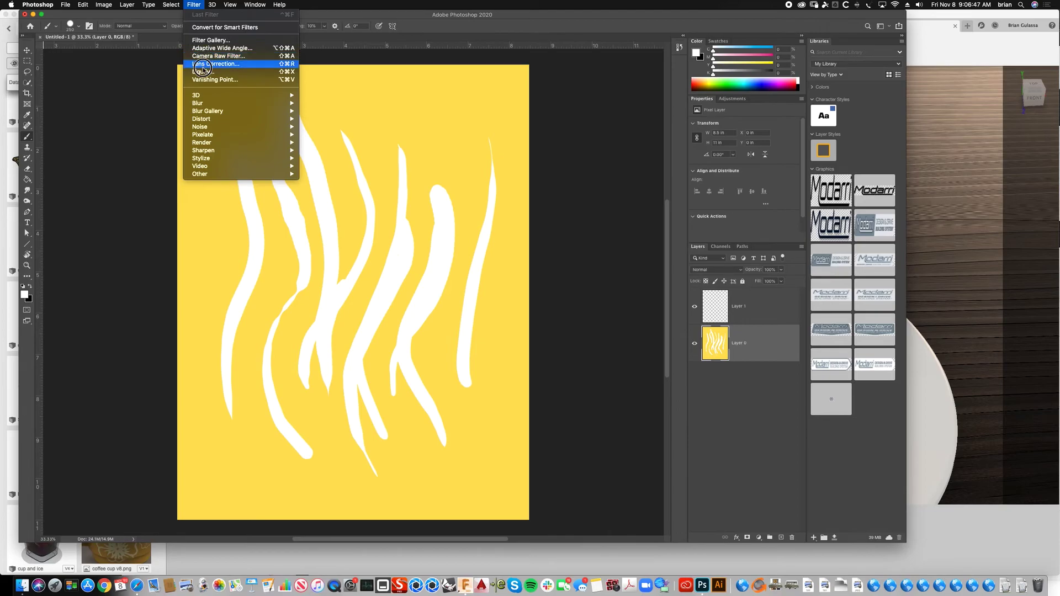
click(362, 213)
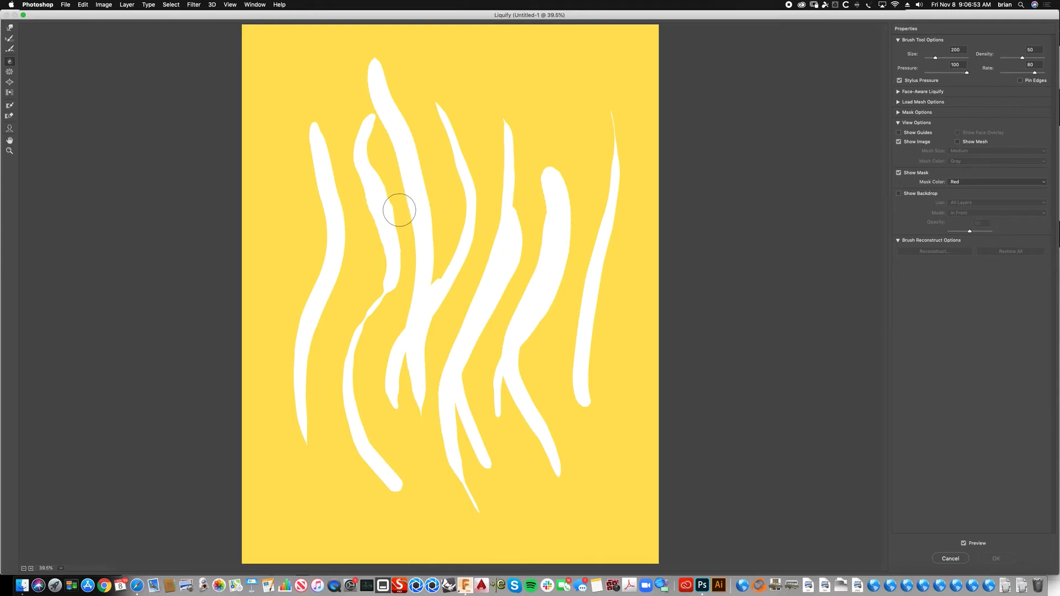
key(bracketright)
key(bracketright)
key(bracketright)
key(bracketright)
key(bracketright)
key(bracketright)
Step: Twirl the white strokes across the upper part of the image, using both rotation directions to curl the strokes on the upper right
mouse_move(422, 184)
mouse_down()
mouse_move(410, 122)
mouse_move(421, 189)
mouse_move(383, 158)
mouse_move(404, 234)
mouse_move(372, 326)
mouse_move(322, 412)
mouse_move(359, 475)
mouse_move(320, 393)
mouse_move(435, 345)
mouse_move(494, 293)
mouse_move(530, 239)
mouse_move(551, 241)
mouse_move(518, 258)
mouse_move(565, 203)
mouse_move(550, 200)
mouse_move(591, 217)
mouse_move(544, 107)
mouse_move(574, 200)
mouse_up()
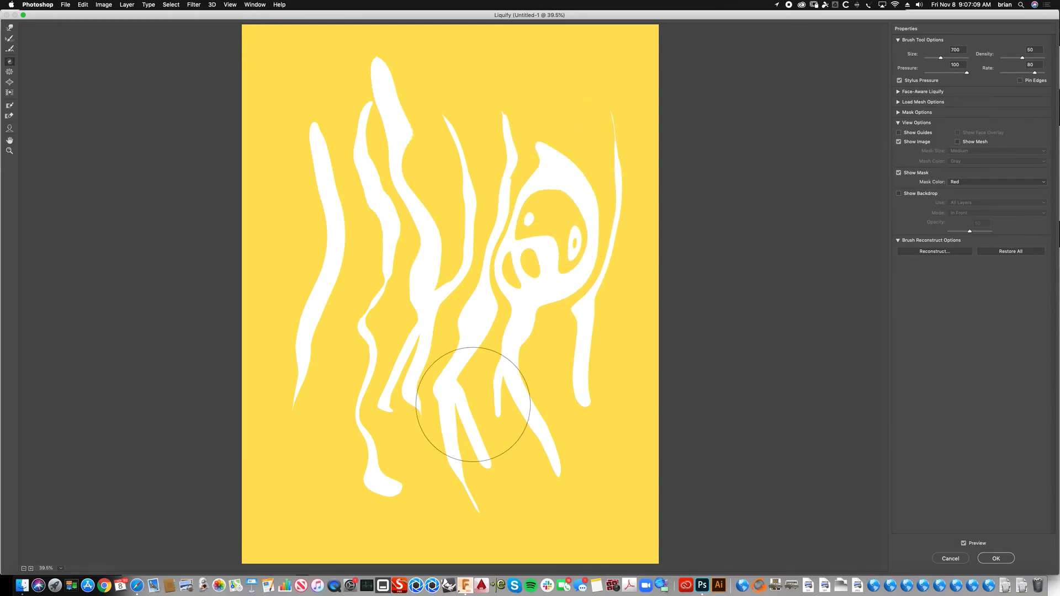
mouse_move(568, 284)
alt+mouse_down()
mouse_move(561, 308)
mouse_move(558, 270)
mouse_move(516, 184)
mouse_move(536, 164)
mouse_move(519, 182)
mouse_move(526, 207)
mouse_move(542, 166)
alt+mouse_up()
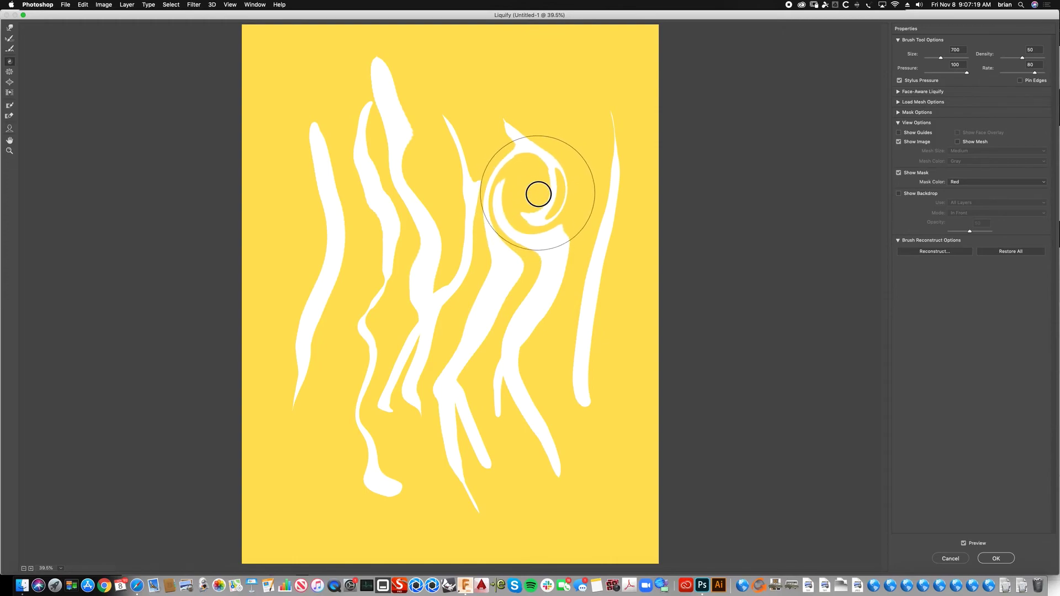
drag(532, 202, 531, 203)
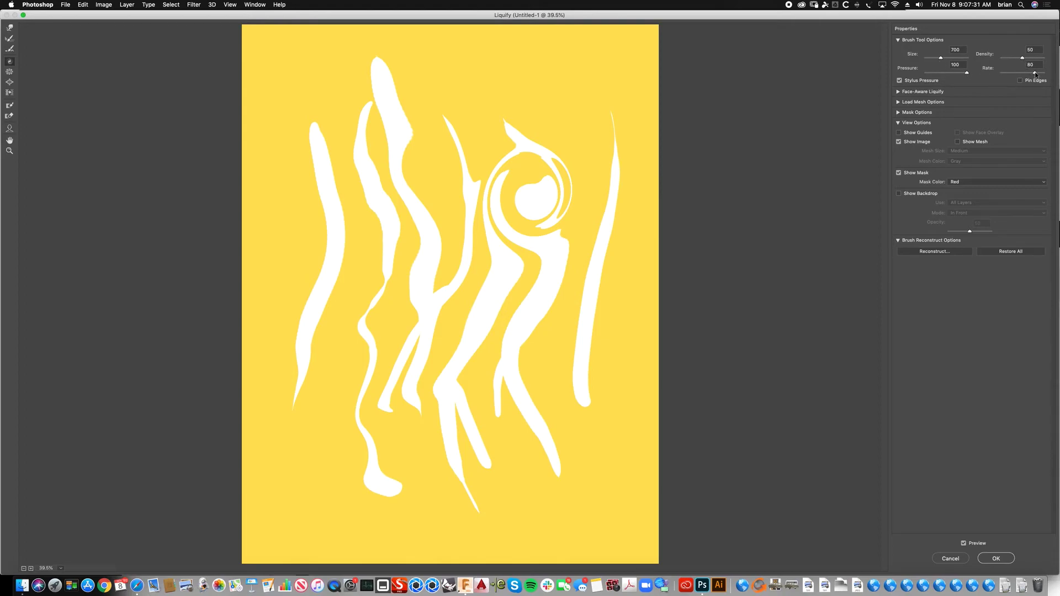
Step: Raise the Liquify brush rate to 98, twirl the remaining white strokes into smoke-like swirls over the whole image, and apply the filter
drag(1035, 73, 1043, 72)
drag(354, 223, 372, 193)
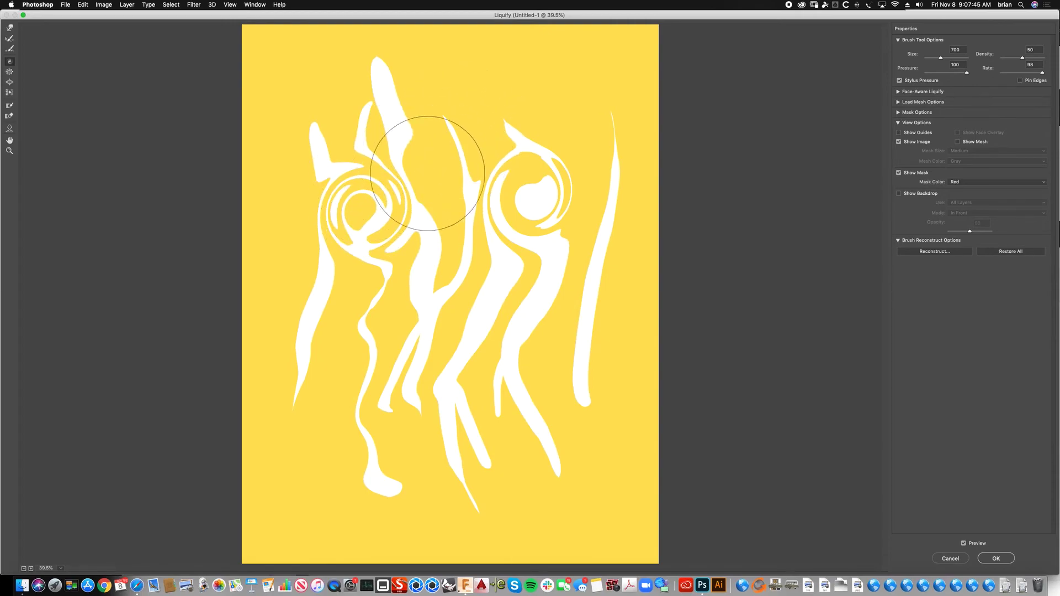
mouse_move(431, 315)
mouse_down()
mouse_move(409, 324)
mouse_move(410, 501)
mouse_move(510, 292)
mouse_move(498, 387)
mouse_move(512, 416)
mouse_move(514, 292)
mouse_move(530, 267)
mouse_move(563, 272)
mouse_move(584, 249)
mouse_move(594, 221)
mouse_up()
mouse_move(610, 157)
mouse_down()
mouse_move(603, 111)
mouse_move(613, 137)
mouse_move(602, 156)
mouse_move(602, 263)
mouse_up()
mouse_move(411, 243)
mouse_down()
mouse_move(412, 283)
mouse_move(437, 256)
mouse_move(421, 284)
mouse_move(435, 123)
mouse_move(424, 154)
mouse_up()
mouse_move(425, 445)
mouse_down()
mouse_move(445, 485)
mouse_move(372, 459)
mouse_move(374, 485)
mouse_move(350, 478)
mouse_move(364, 517)
mouse_move(568, 440)
mouse_move(516, 473)
mouse_move(432, 433)
mouse_up()
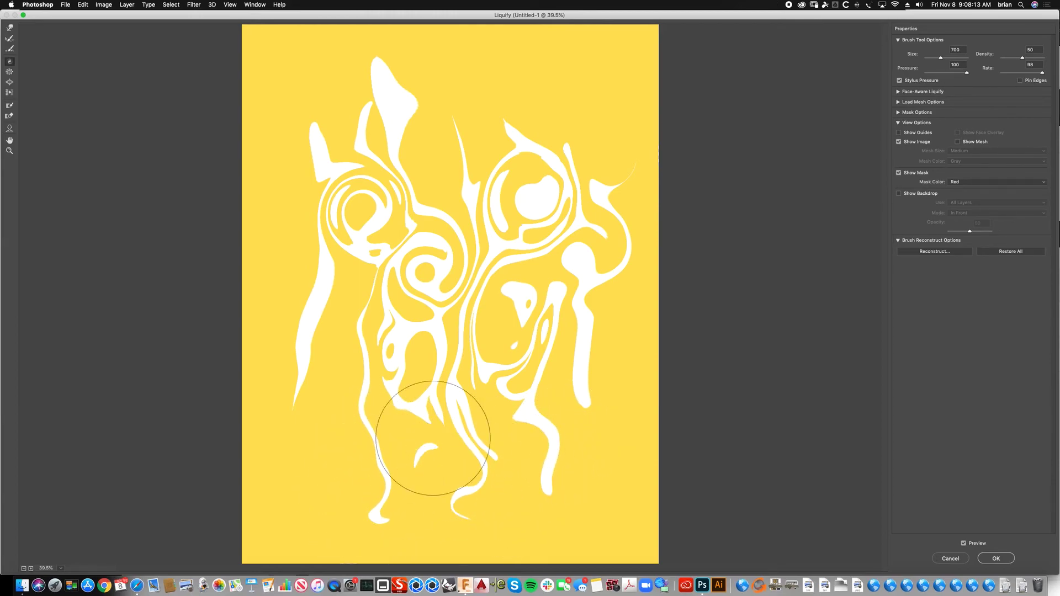
mouse_move(289, 321)
mouse_down()
mouse_move(340, 351)
mouse_move(294, 358)
mouse_move(287, 346)
mouse_move(340, 375)
mouse_move(272, 368)
mouse_move(318, 392)
mouse_move(326, 427)
mouse_move(281, 327)
mouse_move(342, 458)
mouse_move(266, 362)
mouse_move(329, 429)
mouse_move(260, 381)
mouse_move(303, 427)
mouse_move(290, 431)
mouse_move(341, 512)
mouse_move(298, 388)
mouse_move(304, 512)
mouse_move(281, 428)
mouse_move(307, 514)
mouse_up()
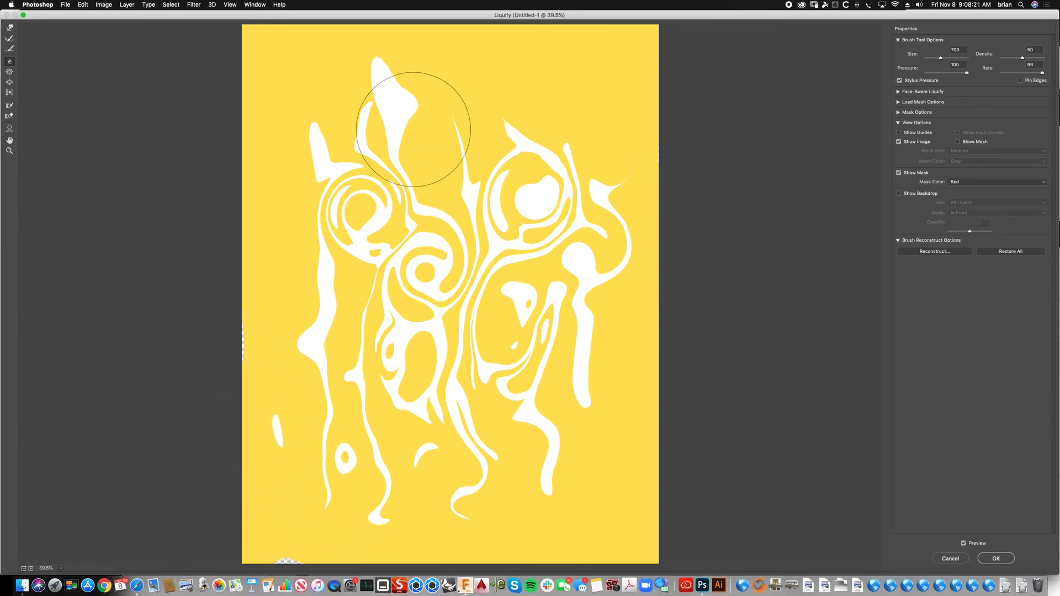
mouse_move(414, 121)
mouse_down()
mouse_move(406, 92)
mouse_move(409, 111)
mouse_move(397, 114)
mouse_move(400, 101)
mouse_move(393, 126)
mouse_move(411, 112)
mouse_move(382, 115)
mouse_move(421, 118)
mouse_up()
mouse_move(585, 158)
mouse_down()
mouse_move(618, 166)
mouse_move(616, 75)
mouse_up()
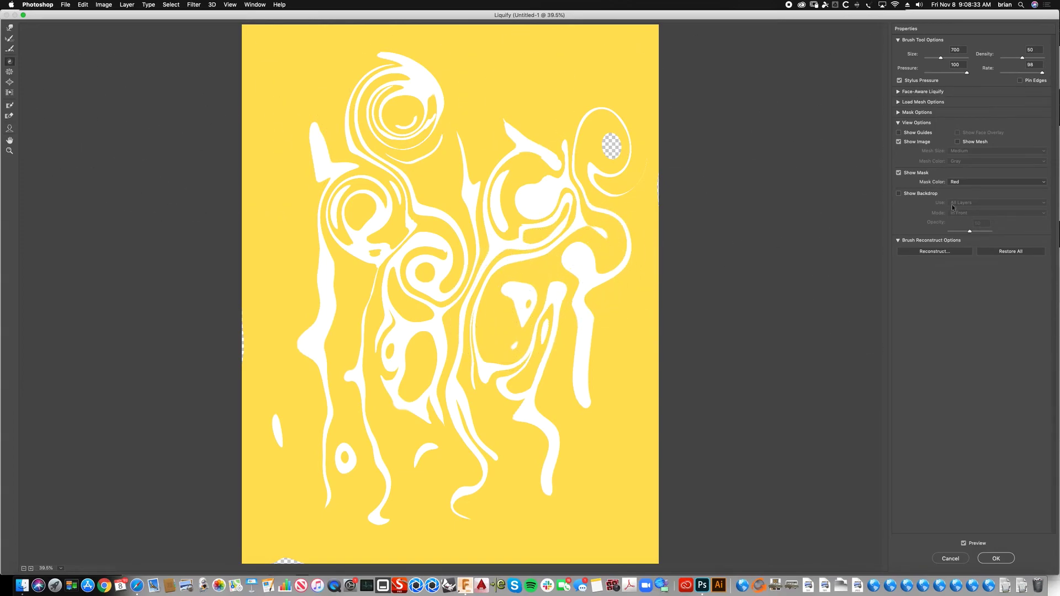
click(1001, 560)
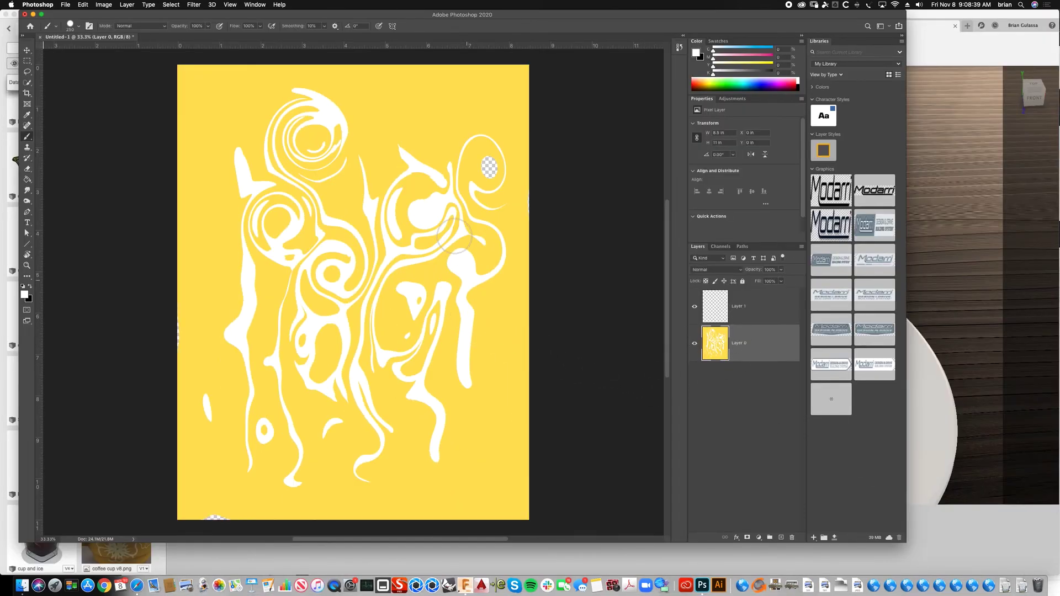
click(27, 83)
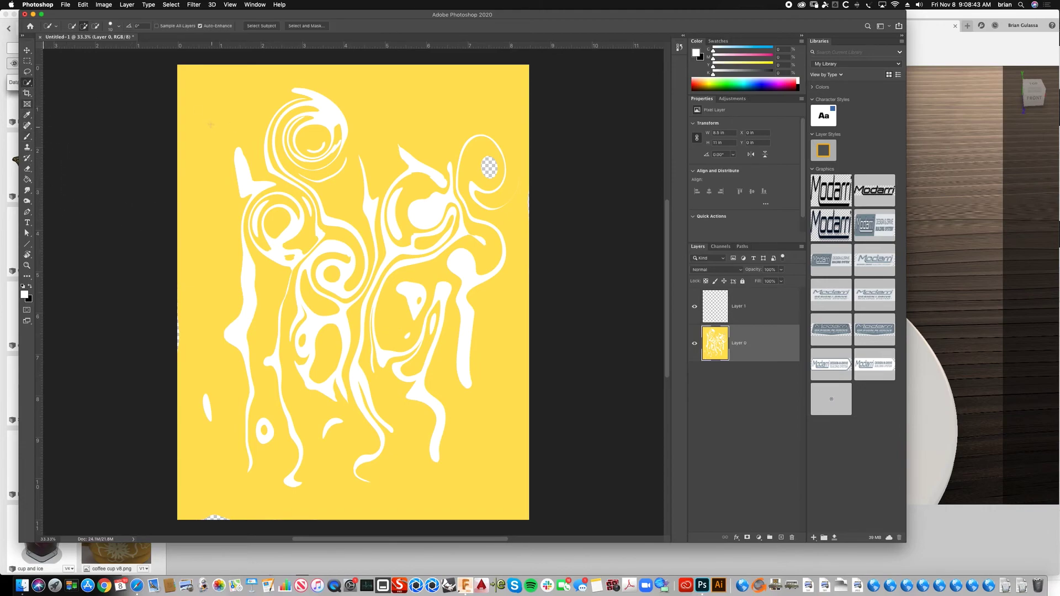
click(218, 156)
click(171, 4)
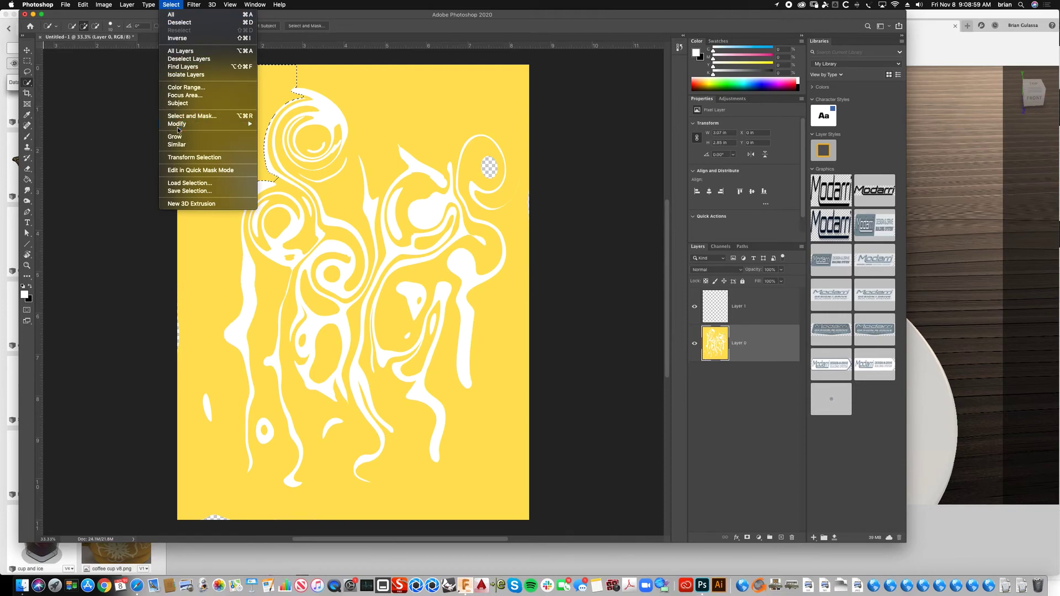
mouse_move(182, 124)
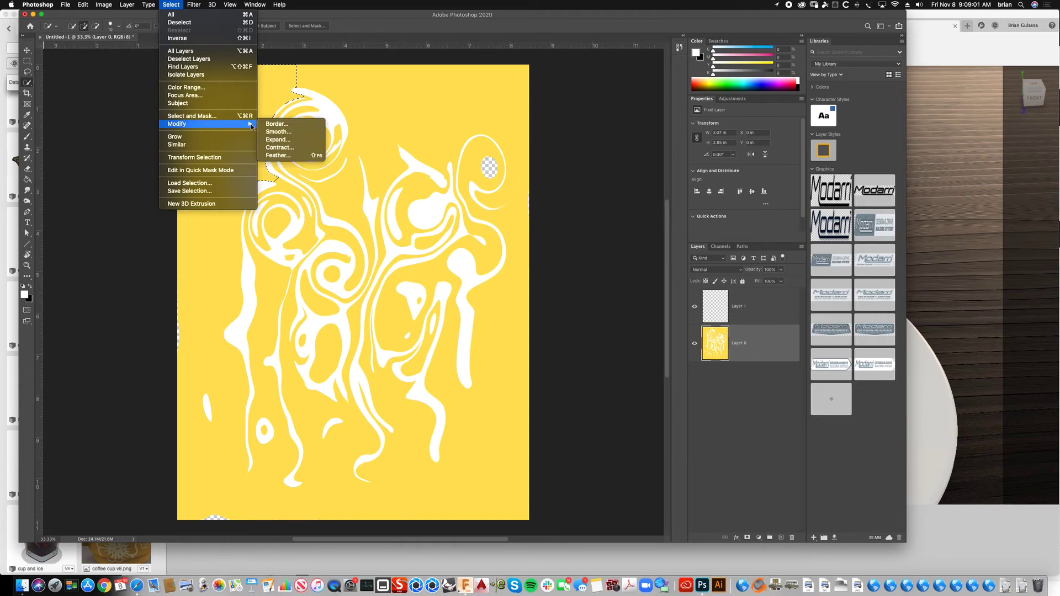
click(279, 139)
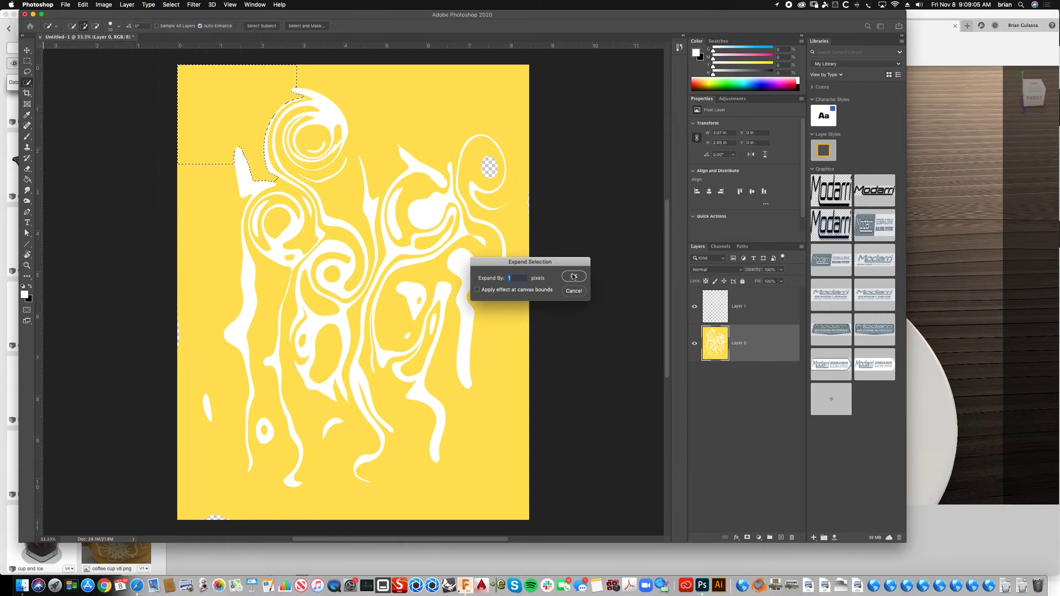
click(573, 291)
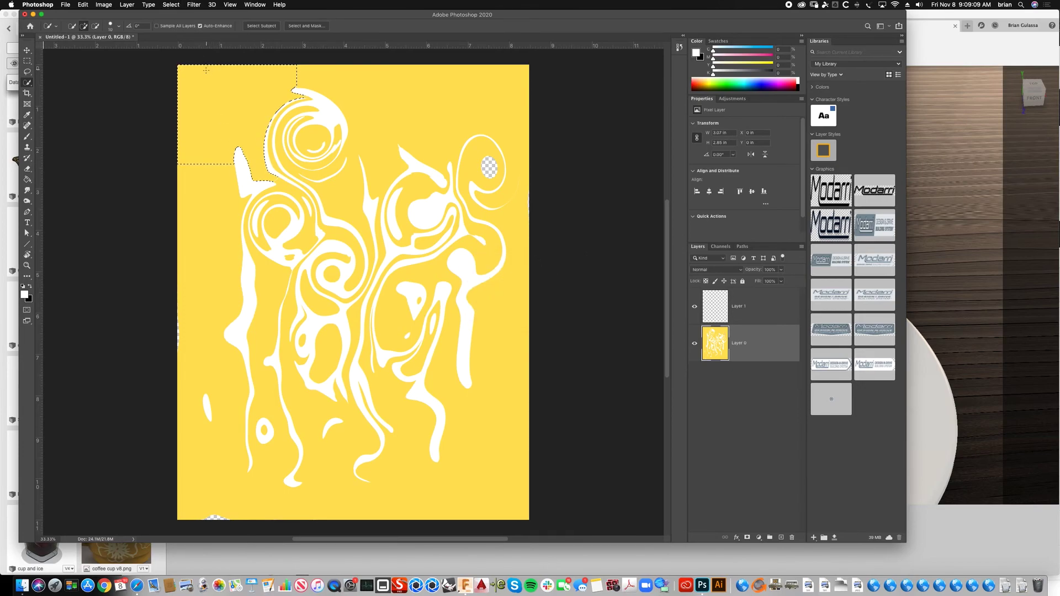
key(super+shift+i)
key(super+d)
Step: Select the yellow background with the Magic Wand, extend the selection with Grow and Similar to every yellow area, and delete it
click(28, 83)
drag(27, 83, 61, 98)
click(216, 145)
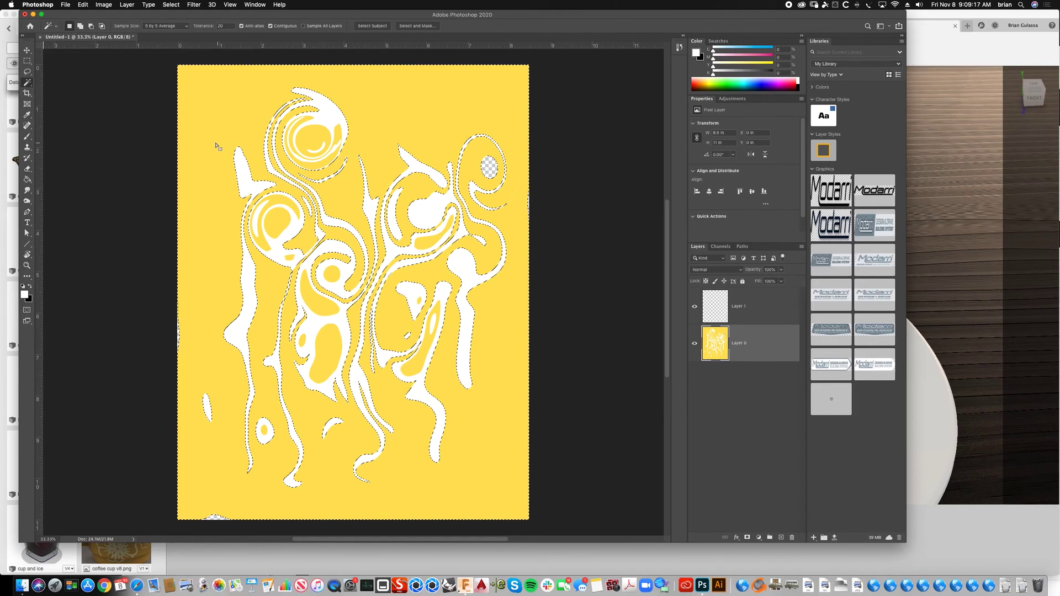
click(171, 4)
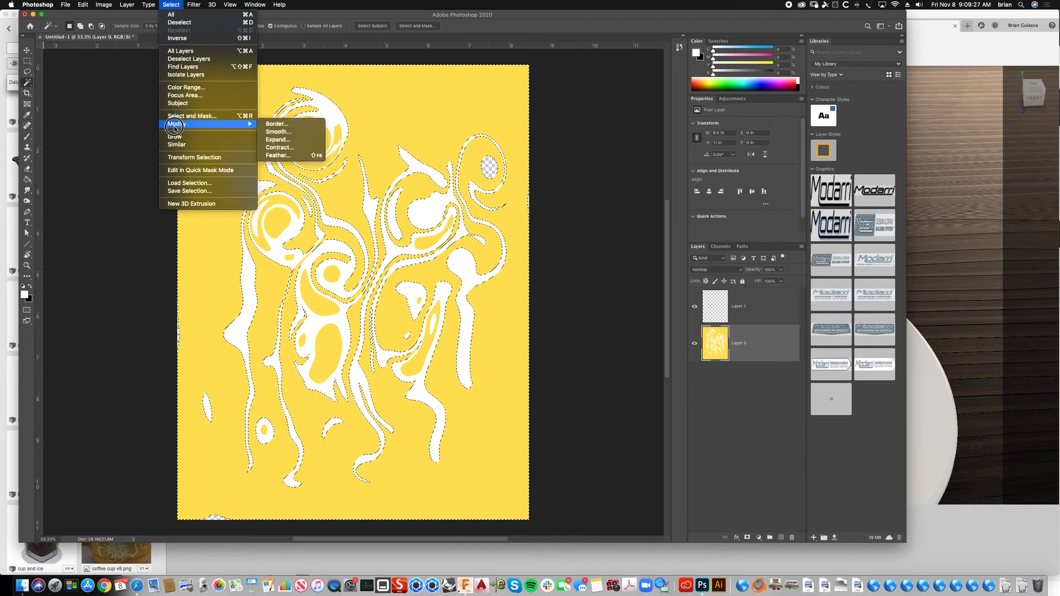
mouse_move(175, 125)
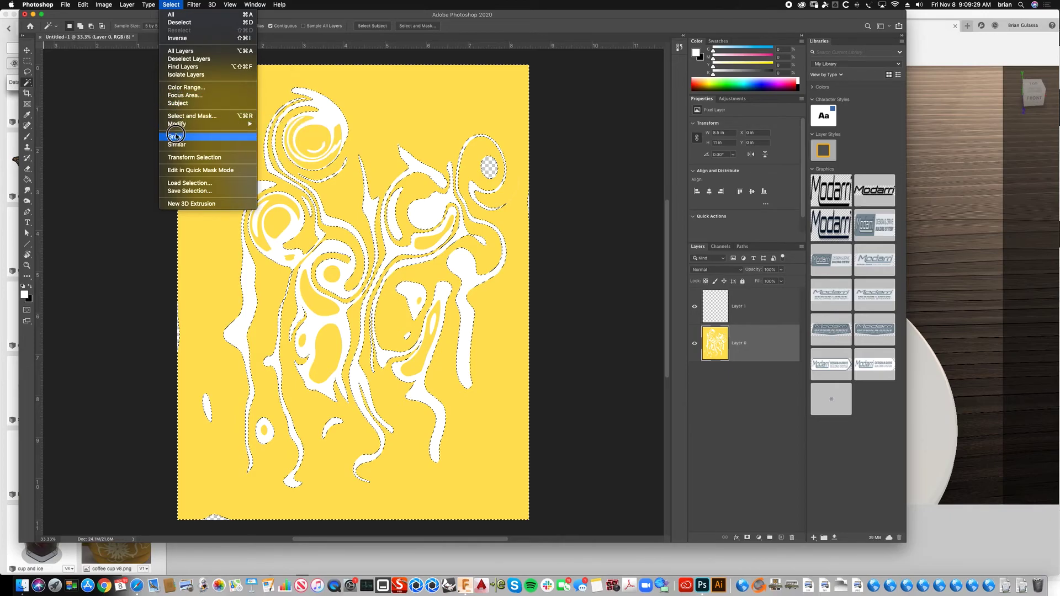
click(180, 135)
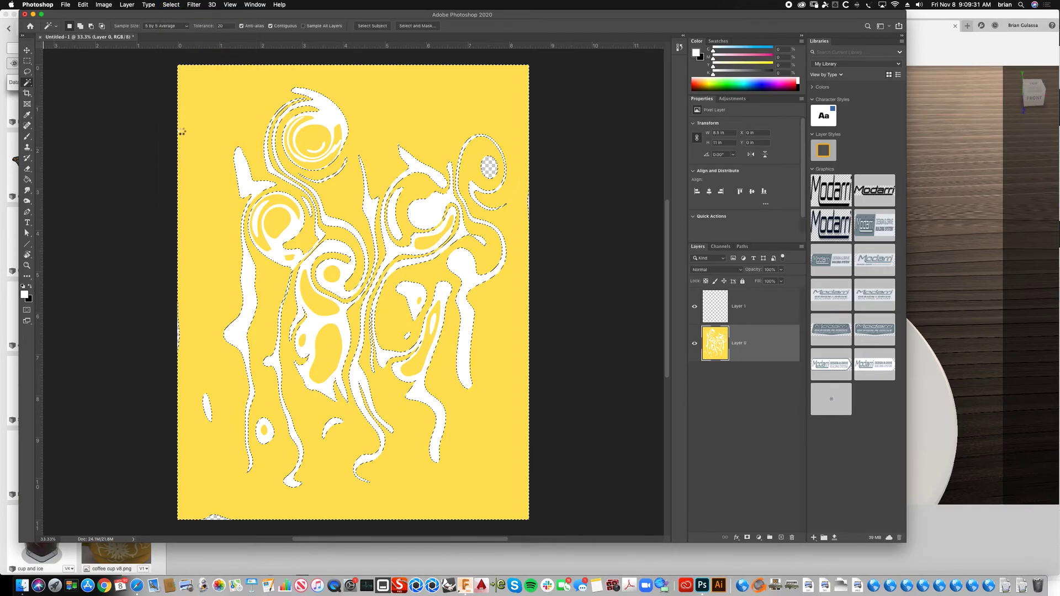
click(149, 5)
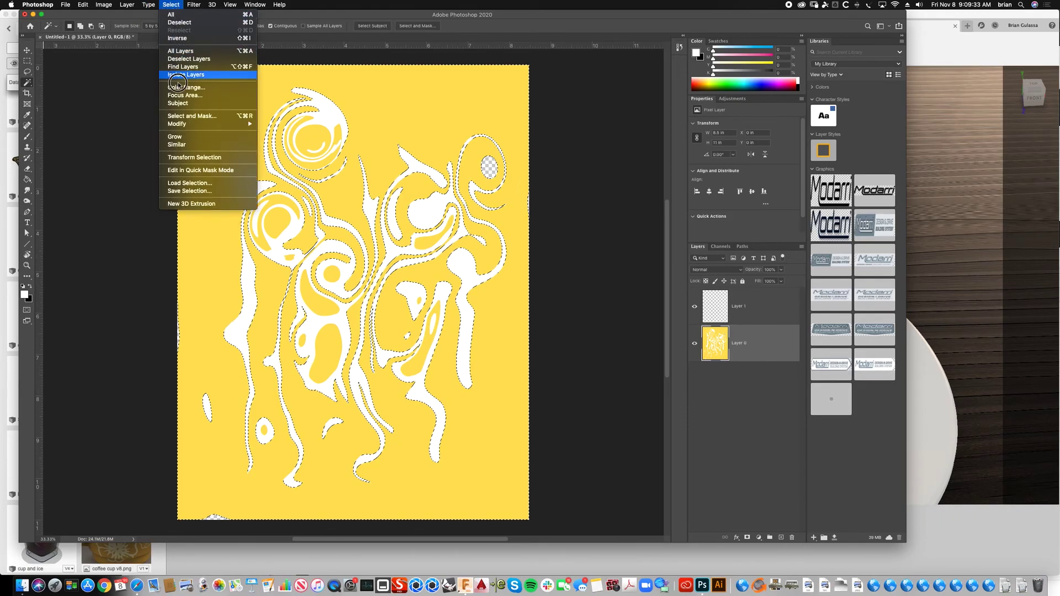
click(178, 144)
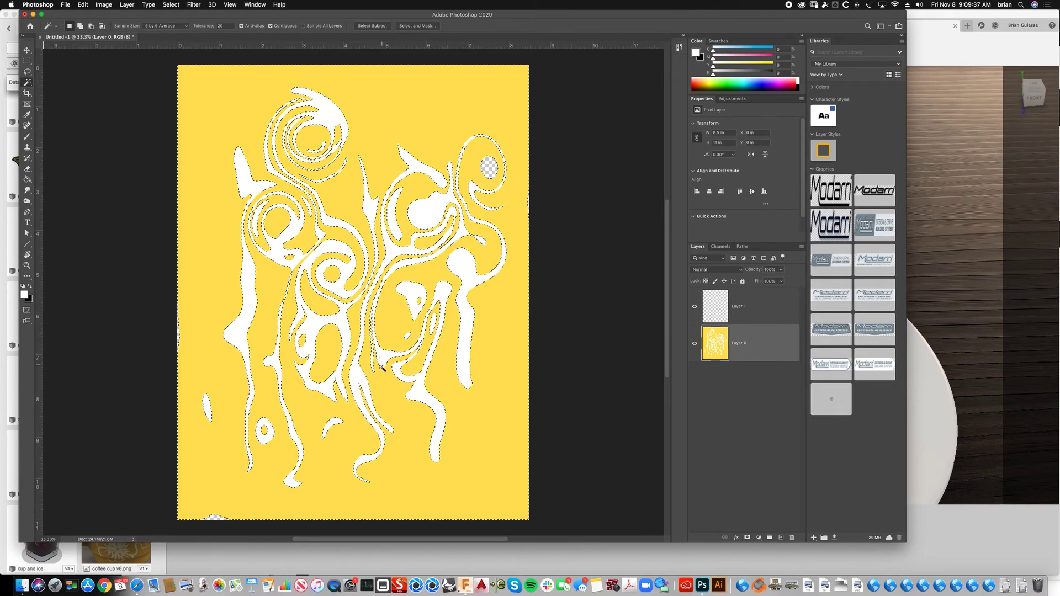
key(Delete)
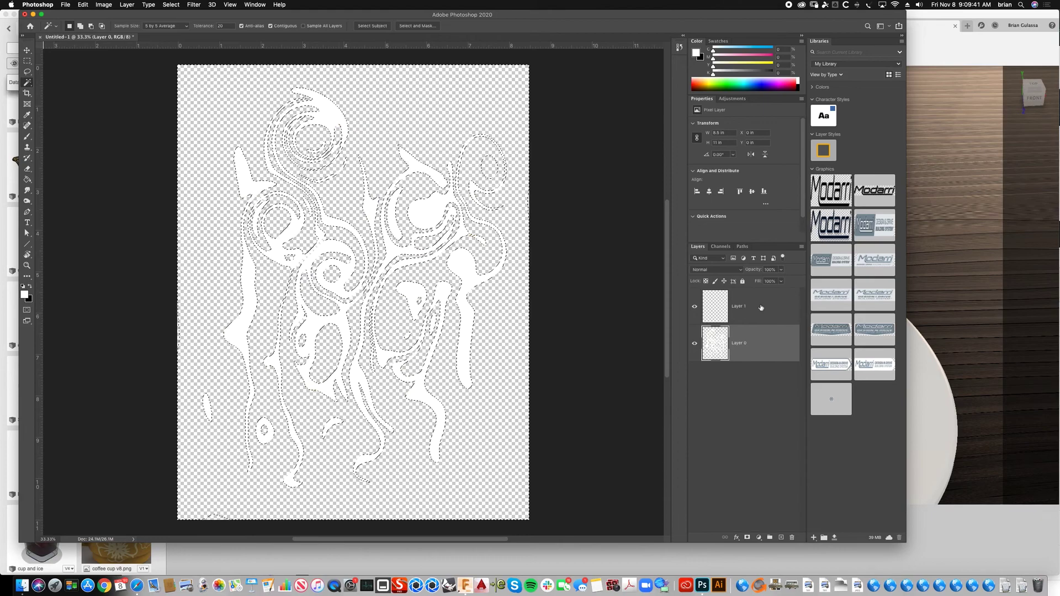
Step: Delete the empty Layer 1 and clear the selection
click(740, 307)
click(792, 537)
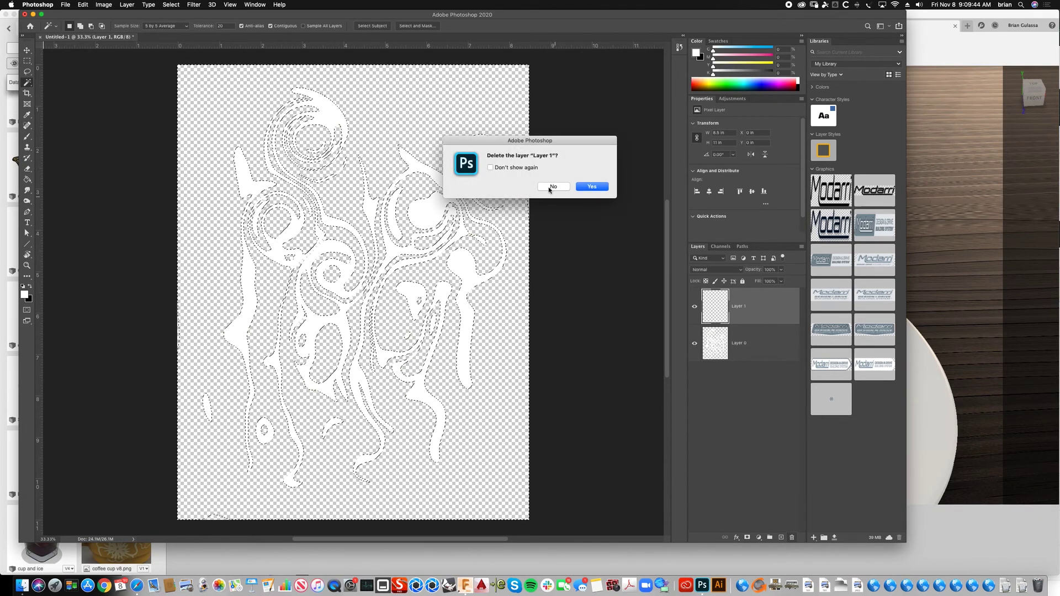
click(584, 188)
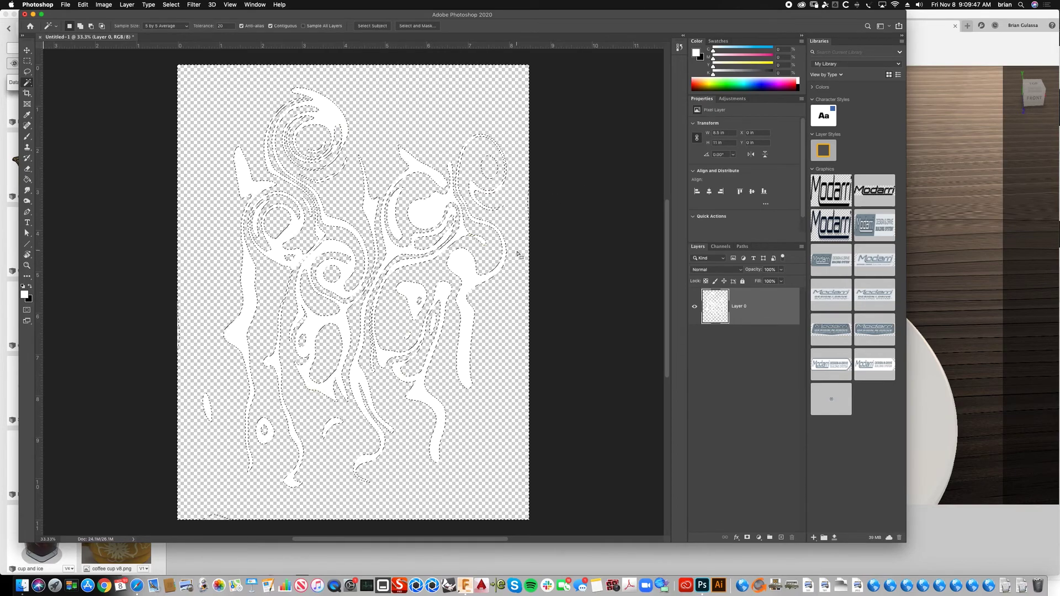
key(super+d)
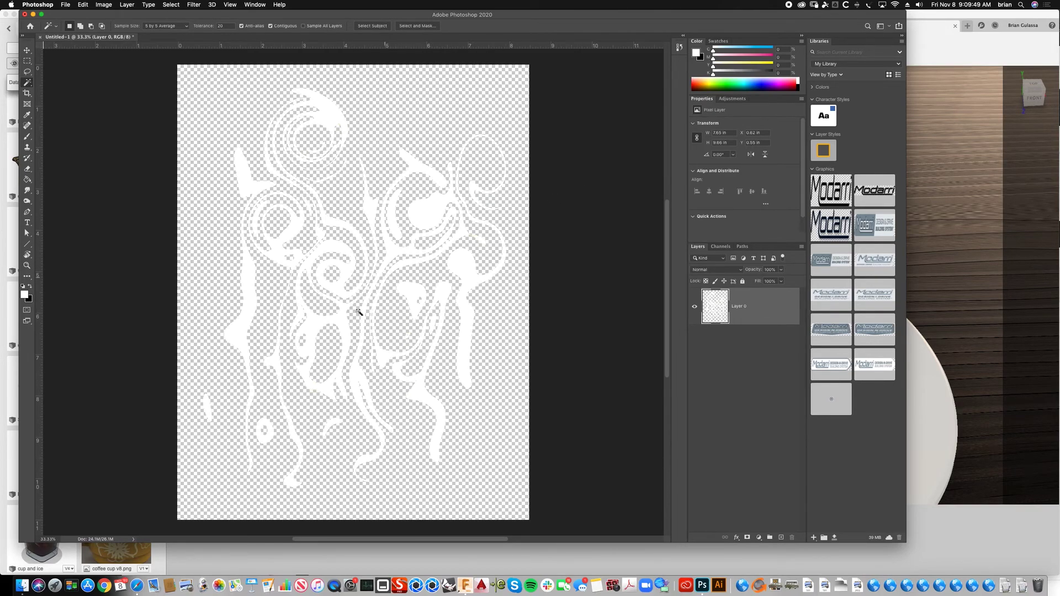
Step: Soften the white swirls with a light Gaussian Blur, adjusting the radius slightly while previewing the effect
super+click(365, 276)
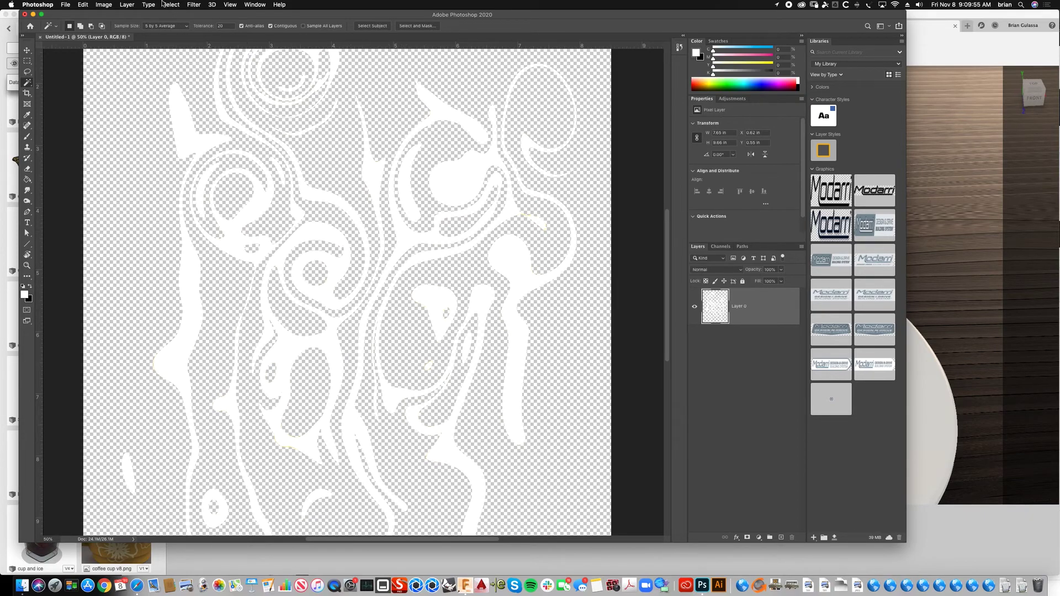
click(127, 5)
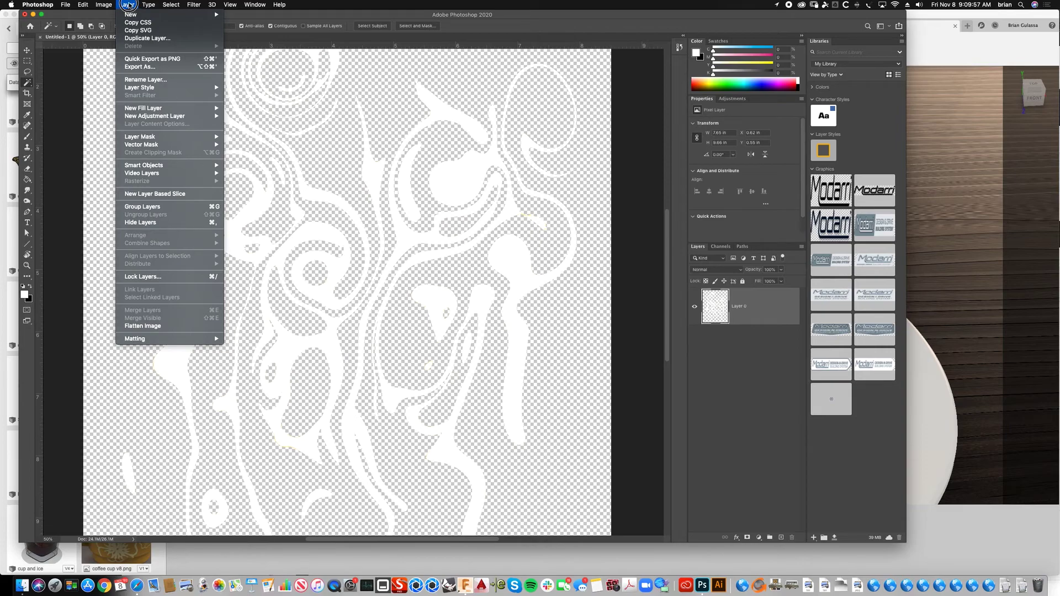
mouse_move(194, 4)
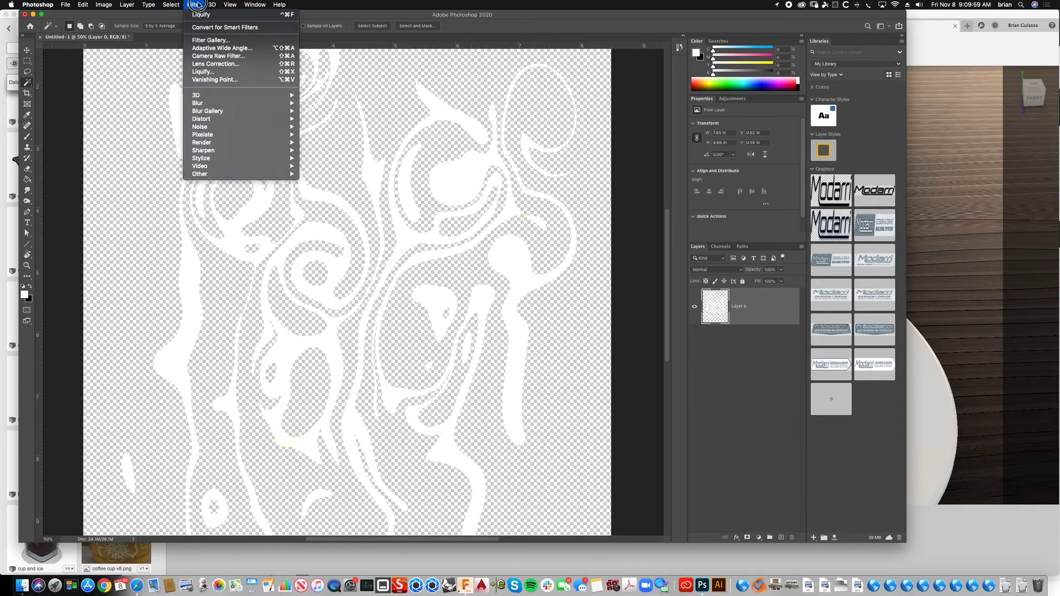
mouse_move(206, 111)
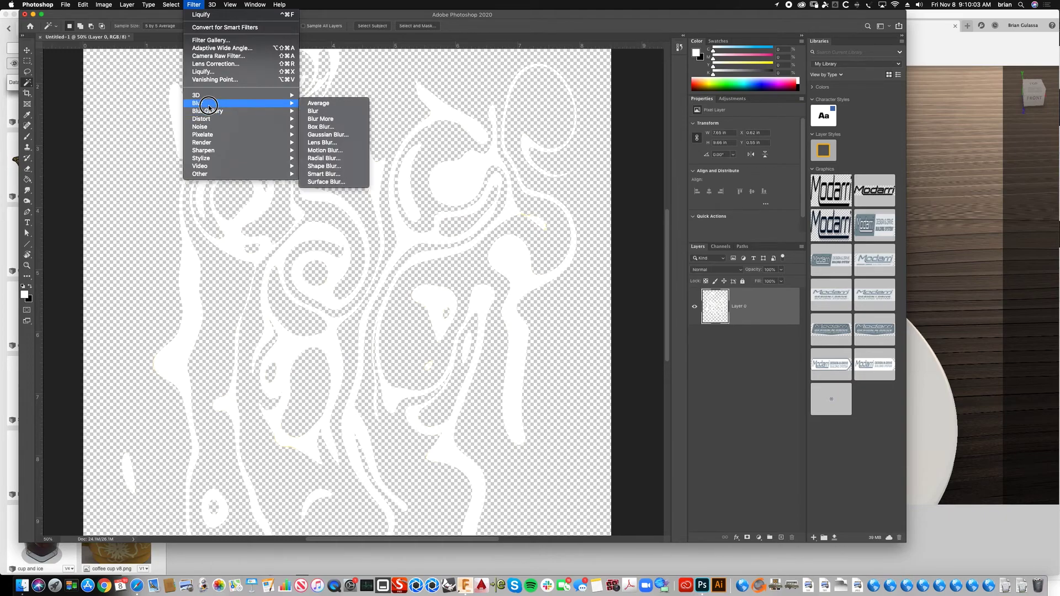
click(325, 135)
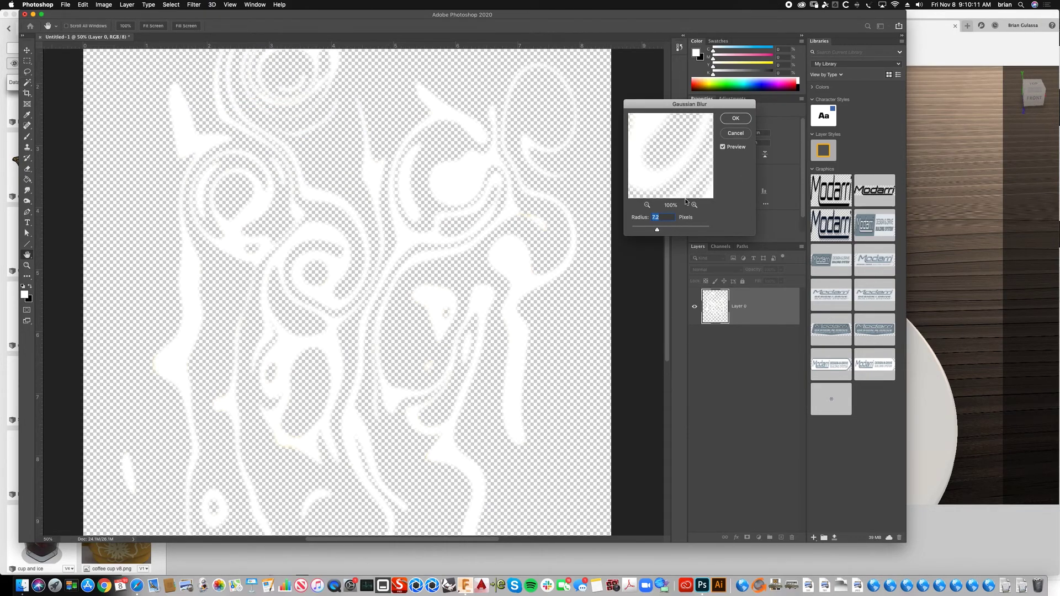
drag(656, 231, 659, 230)
click(733, 117)
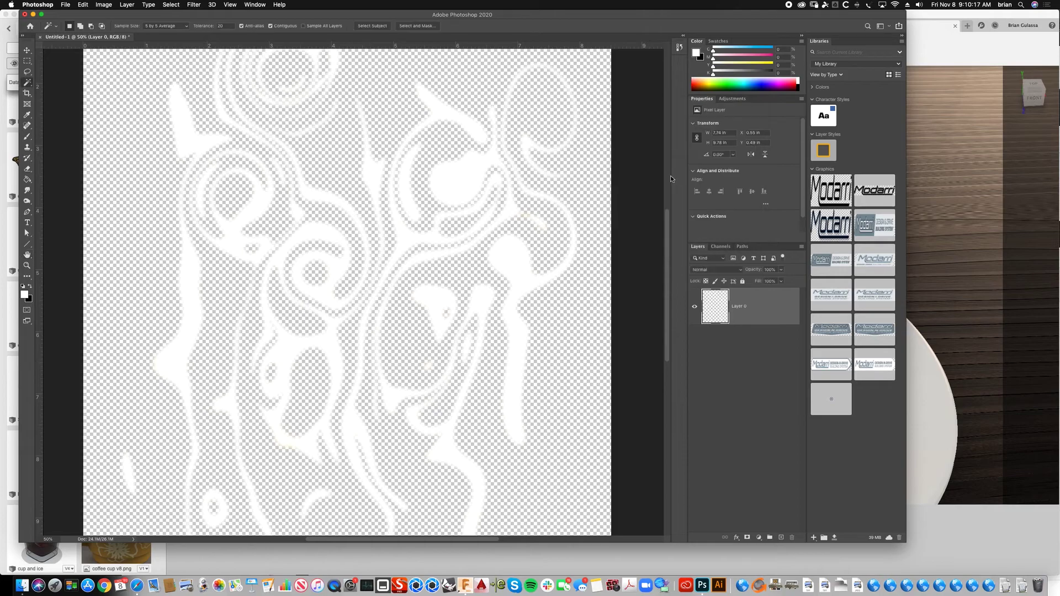
Step: Activate the Eraser tool with the Soft Round Pressure Opacity brush
key(w)
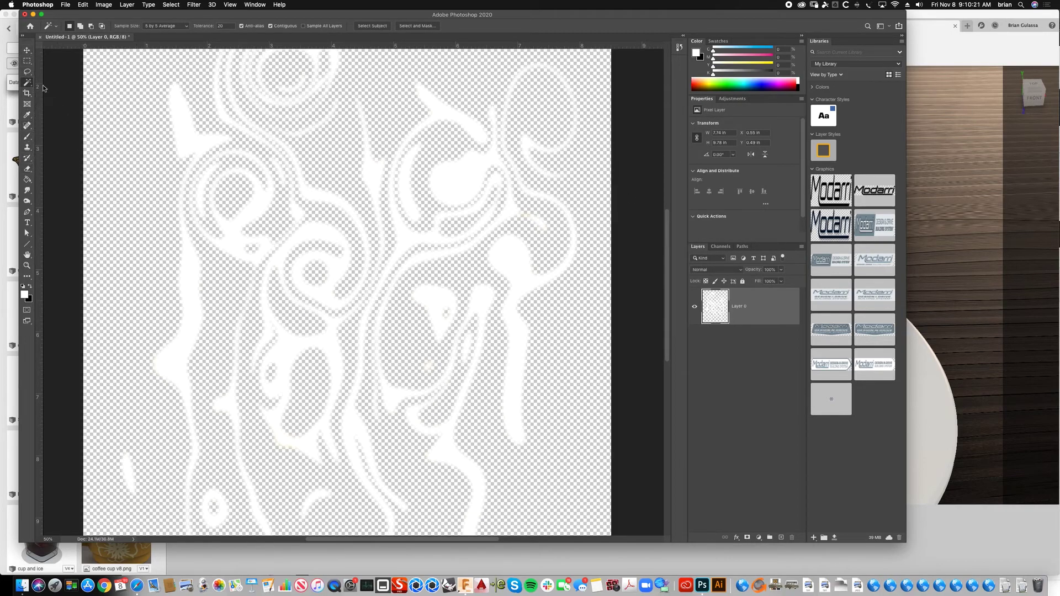
alt+super+click(371, 365)
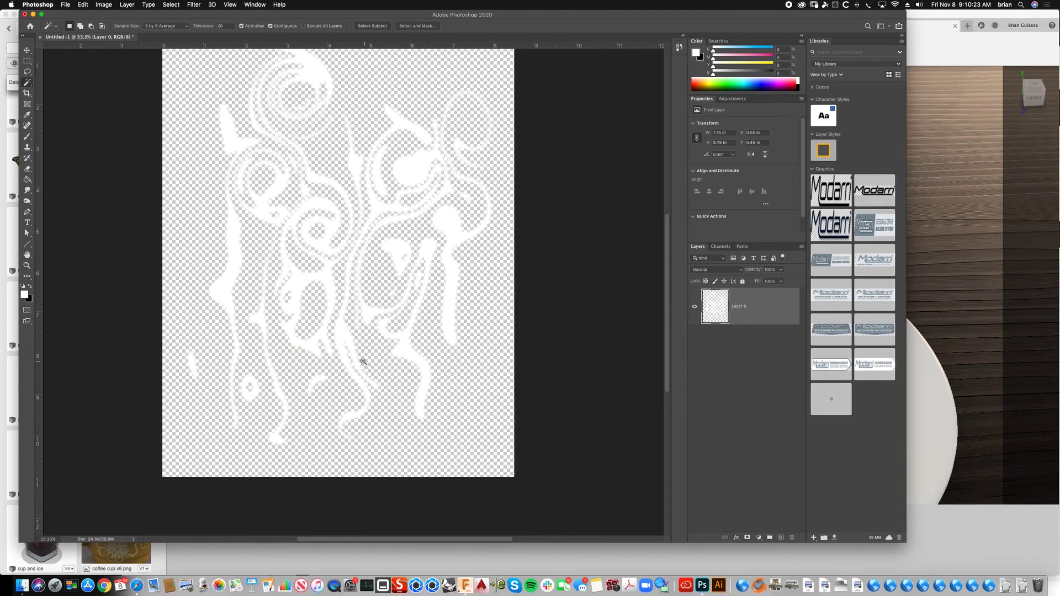
click(29, 169)
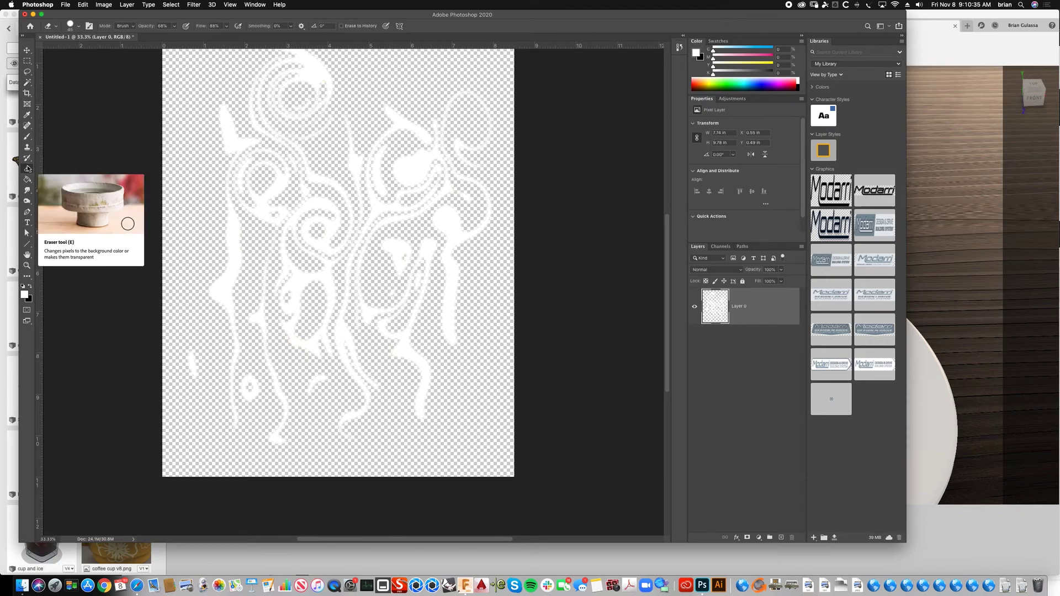
click(29, 170)
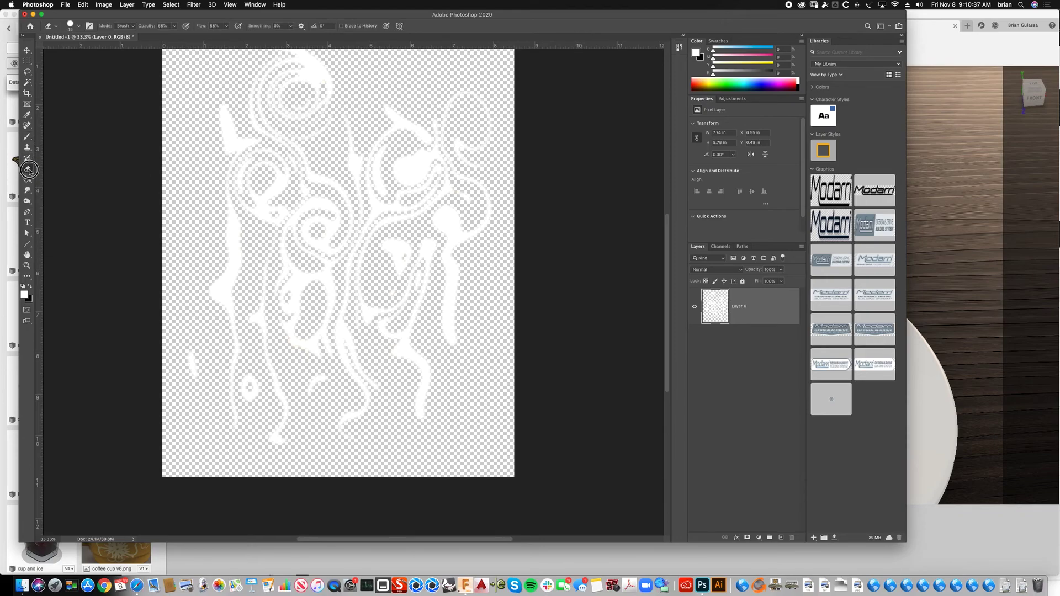
click(89, 26)
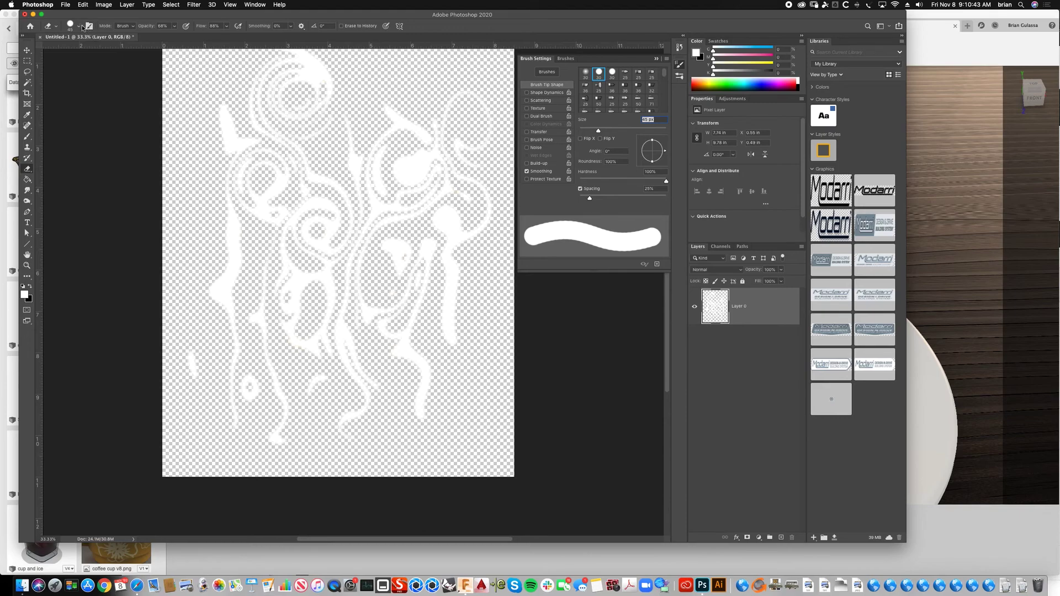
click(71, 26)
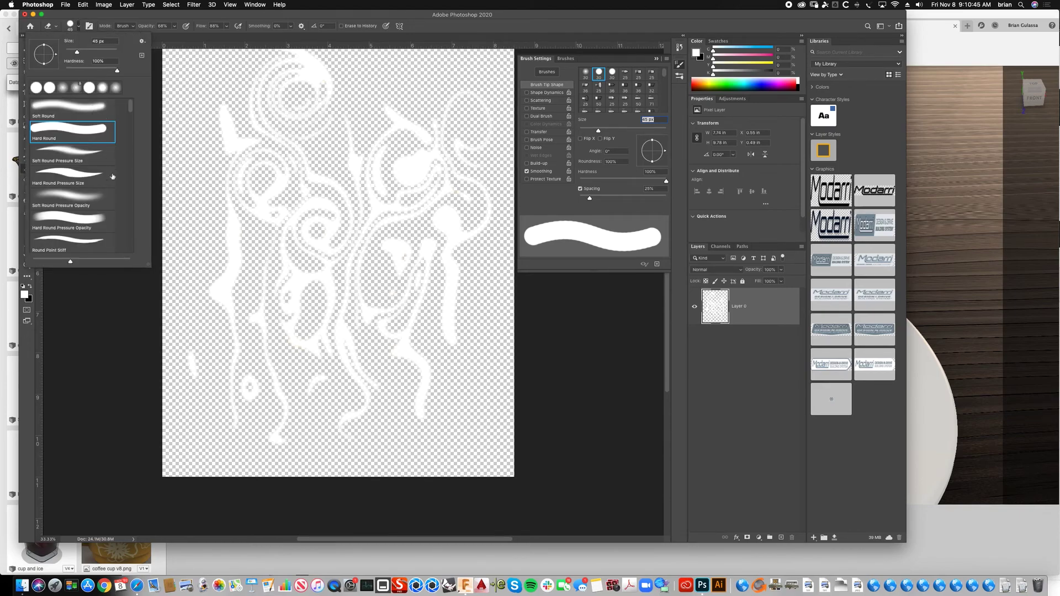
click(88, 199)
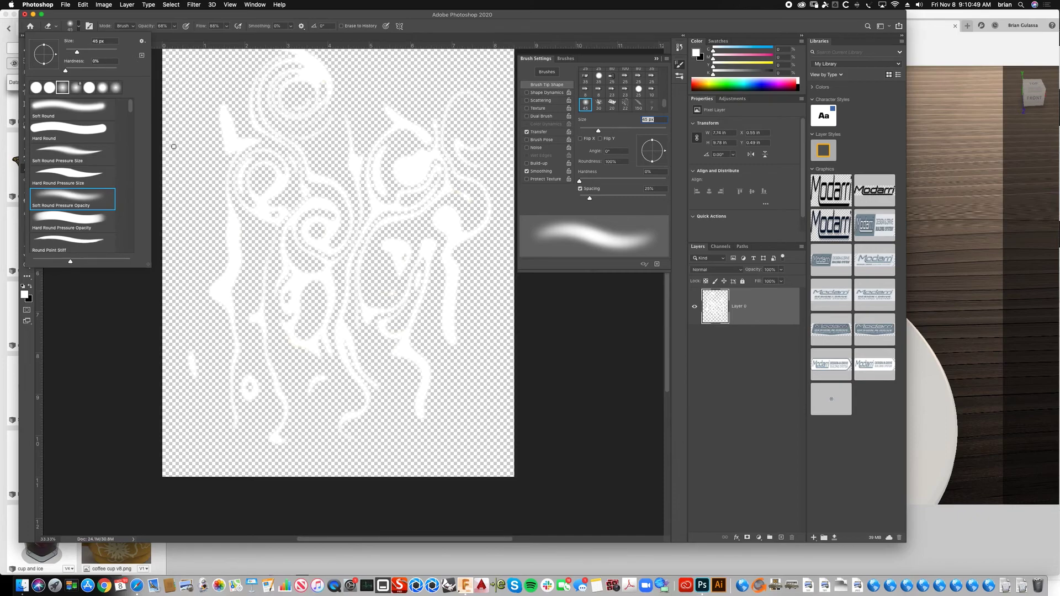
click(89, 26)
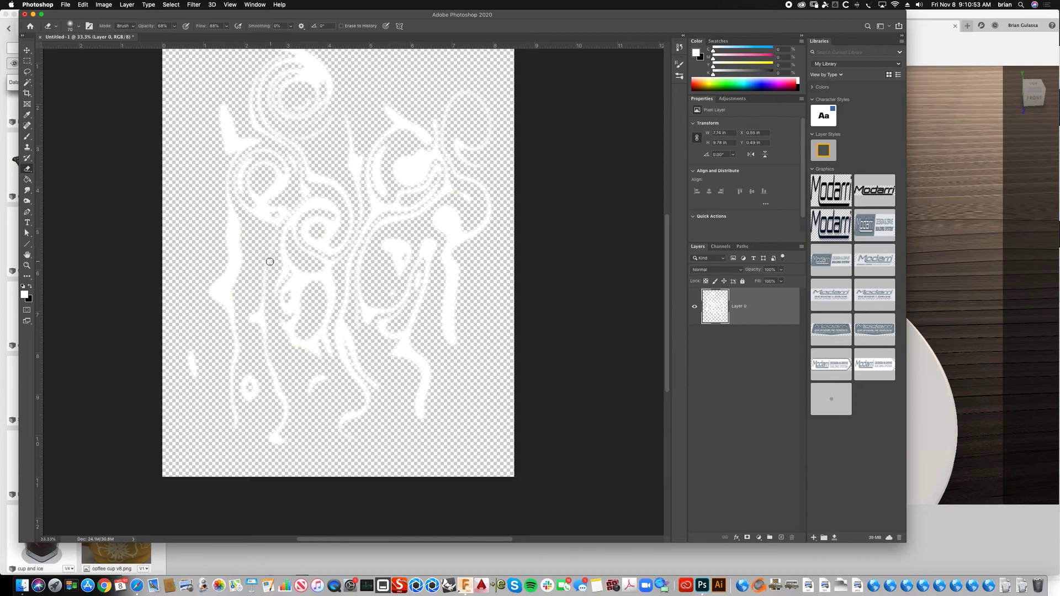
Step: Enlarge the eraser brush to 1200 px and lower its opacity to 16%
key(bracketright)
key(bracketright)
key(bracketright)
key(bracketright)
key(bracketright)
key(bracketright)
key(bracketright)
key(bracketright)
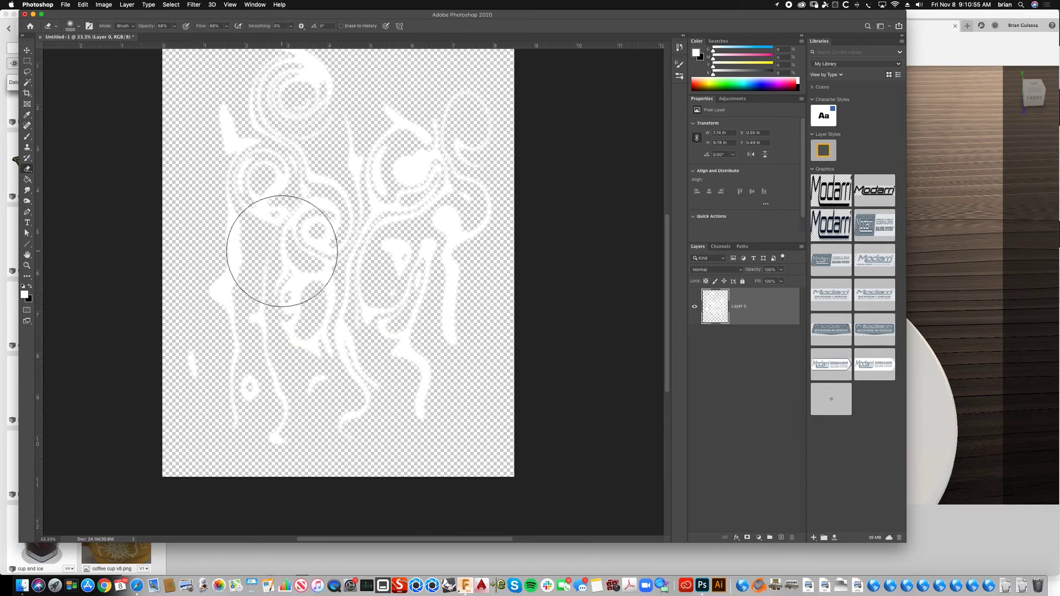
key(bracketright)
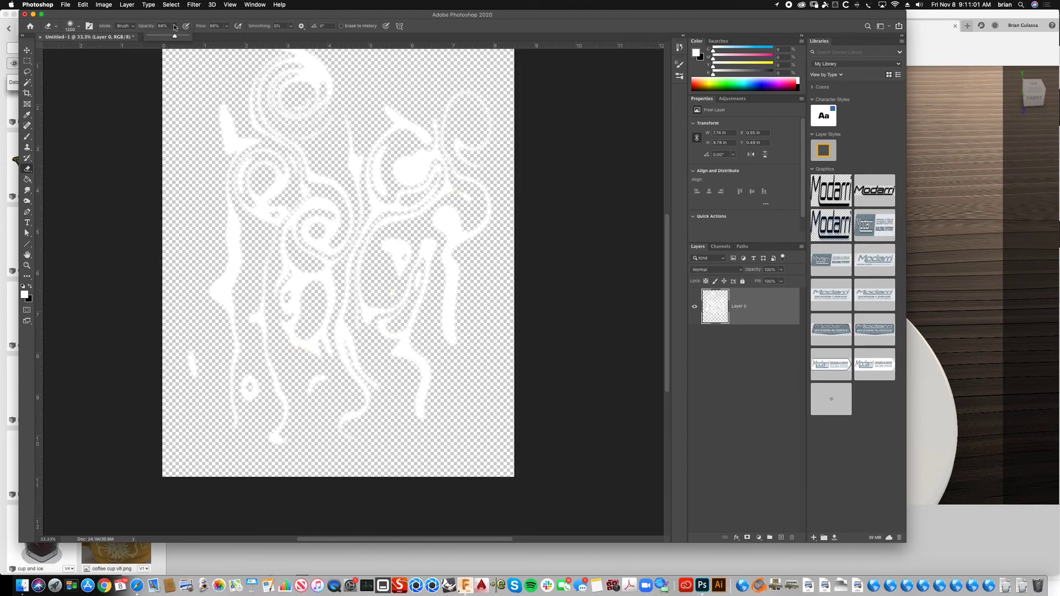
drag(155, 41, 156, 41)
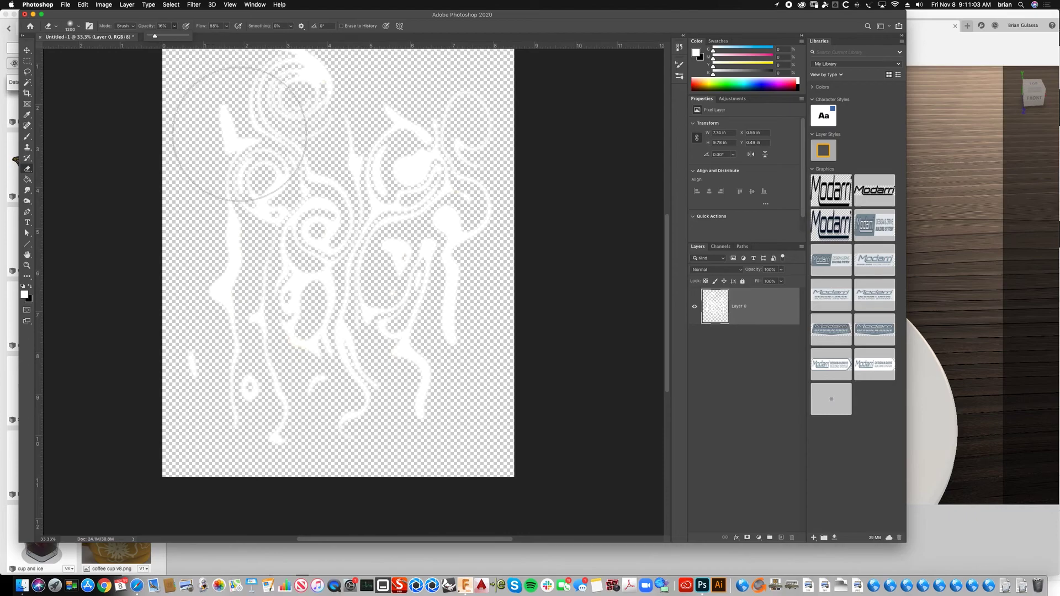
Step: Fade the white swirls unevenly with soft eraser strokes across the image, reducing the brush size to 250 px
mouse_move(296, 106)
mouse_down()
mouse_move(267, 212)
mouse_move(461, 150)
mouse_move(333, 204)
mouse_move(462, 161)
mouse_move(444, 266)
mouse_move(480, 262)
mouse_move(347, 325)
mouse_move(363, 338)
mouse_move(495, 262)
mouse_move(470, 242)
mouse_move(469, 223)
mouse_move(316, 315)
mouse_move(331, 341)
mouse_move(325, 367)
mouse_move(257, 286)
mouse_move(307, 404)
mouse_move(214, 322)
mouse_move(294, 422)
mouse_move(377, 380)
mouse_move(451, 365)
mouse_move(379, 430)
mouse_move(448, 342)
mouse_move(375, 445)
mouse_move(446, 141)
mouse_move(423, 118)
mouse_move(371, 168)
mouse_move(439, 146)
mouse_move(424, 197)
mouse_move(291, 276)
mouse_move(444, 204)
mouse_move(285, 291)
mouse_move(338, 310)
mouse_move(296, 269)
mouse_move(302, 329)
mouse_move(295, 241)
mouse_move(294, 272)
mouse_move(233, 222)
mouse_move(215, 231)
mouse_move(221, 263)
mouse_move(216, 243)
mouse_move(231, 214)
mouse_move(214, 170)
mouse_move(217, 137)
mouse_move(207, 137)
mouse_move(299, 179)
mouse_move(381, 105)
mouse_move(345, 91)
mouse_move(320, 104)
mouse_move(345, 206)
mouse_move(436, 319)
mouse_move(445, 355)
mouse_move(410, 368)
mouse_move(465, 325)
mouse_move(416, 349)
mouse_move(461, 338)
mouse_move(534, 279)
mouse_move(553, 218)
mouse_move(501, 141)
mouse_move(467, 145)
mouse_move(470, 304)
mouse_up()
key(bracketleft)
key(bracketleft)
key(bracketleft)
key(bracketleft)
key(bracketleft)
key(bracketleft)
key(bracketleft)
key(bracketleft)
key(bracketleft)
key(bracketleft)
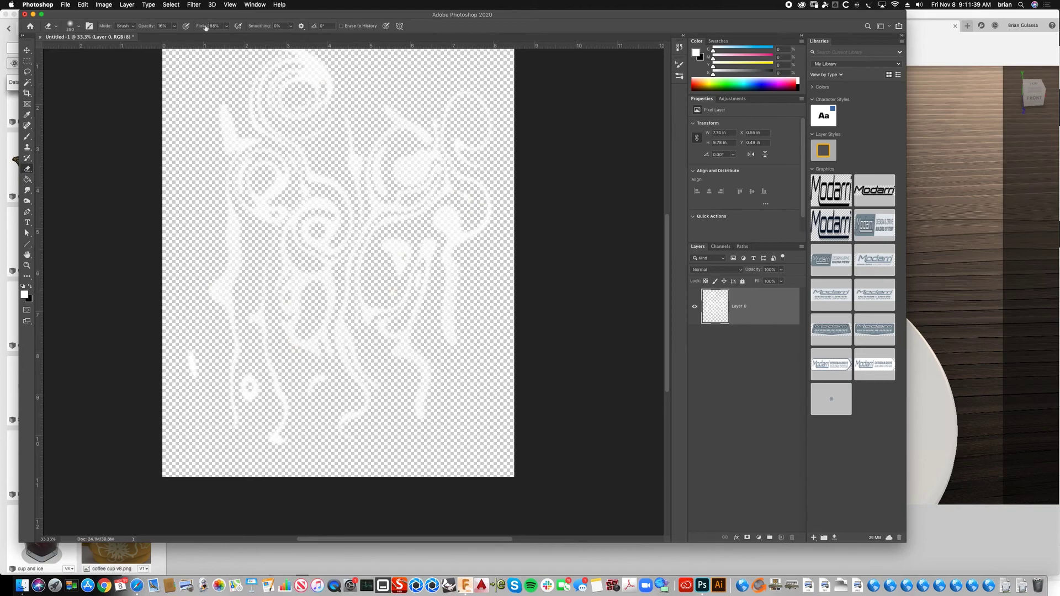
Step: Twirl the faded swirls with Liquify at the top, middle, lower part and left edge of the image, and apply the filter
click(215, 5)
mouse_move(193, 6)
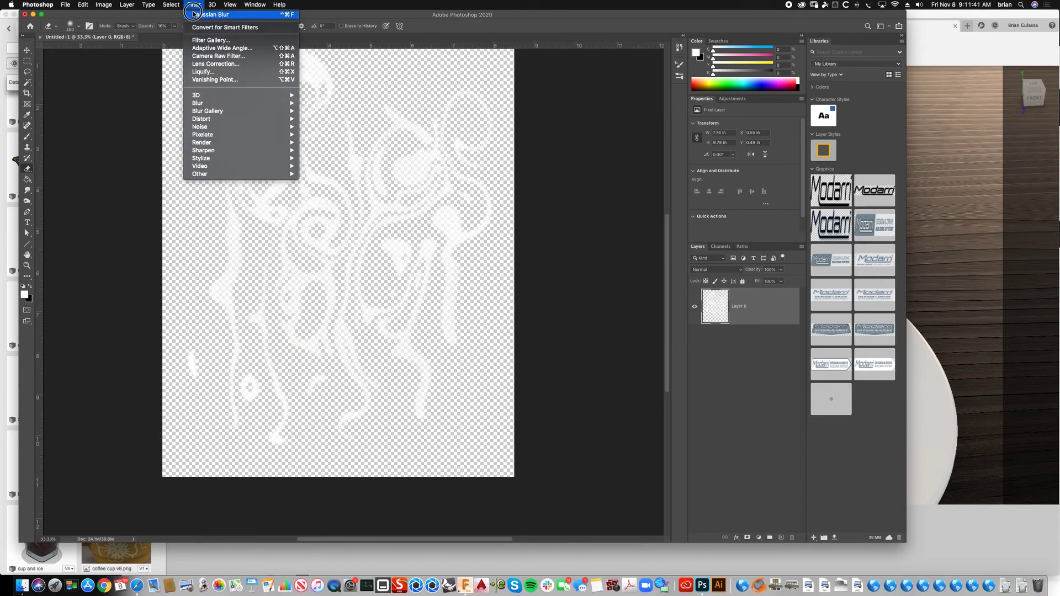
click(203, 72)
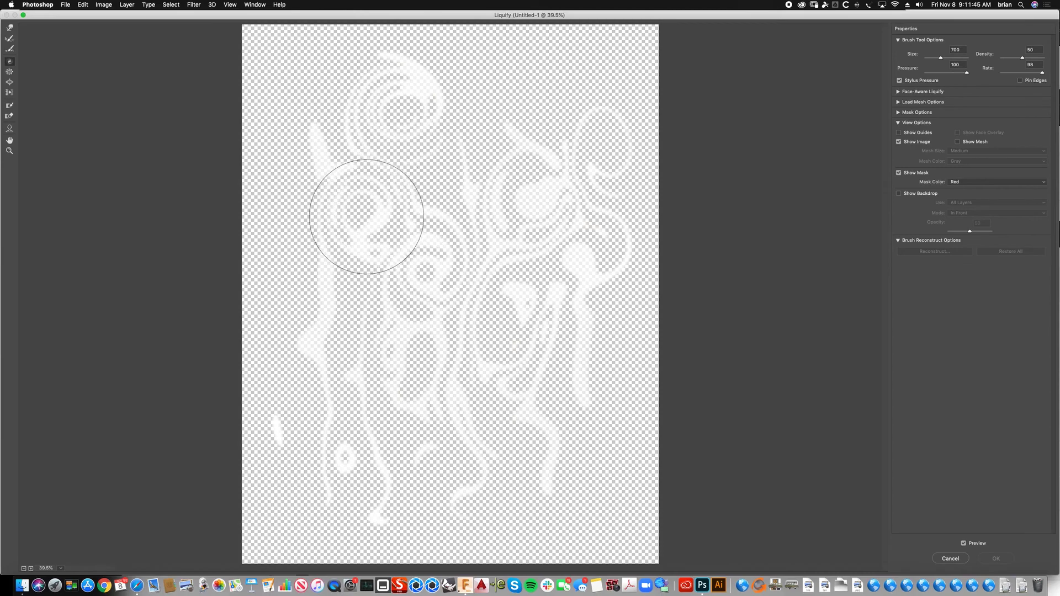
drag(394, 187, 440, 114)
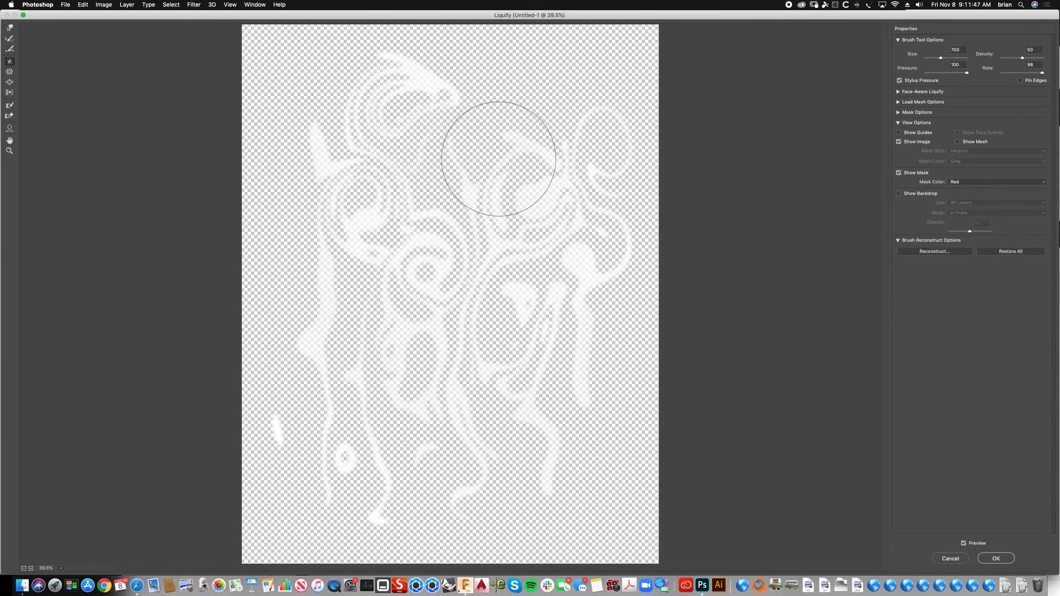
mouse_move(382, 88)
mouse_down()
mouse_move(434, 85)
mouse_move(407, 104)
mouse_move(407, 93)
mouse_move(504, 184)
mouse_move(504, 212)
mouse_move(534, 243)
mouse_move(507, 196)
mouse_move(499, 97)
mouse_move(527, 230)
mouse_move(537, 364)
mouse_move(522, 356)
mouse_move(538, 382)
mouse_move(568, 395)
mouse_move(587, 374)
mouse_move(592, 461)
mouse_move(592, 404)
mouse_move(576, 444)
mouse_move(615, 376)
mouse_move(565, 436)
mouse_move(581, 412)
mouse_move(568, 490)
mouse_move(578, 456)
mouse_move(555, 426)
mouse_move(561, 474)
mouse_move(552, 497)
mouse_move(568, 472)
mouse_move(548, 515)
mouse_move(570, 469)
mouse_move(547, 528)
mouse_move(554, 441)
mouse_move(532, 519)
mouse_move(451, 441)
mouse_move(471, 524)
mouse_move(417, 356)
mouse_move(420, 379)
mouse_move(407, 378)
mouse_move(414, 469)
mouse_move(421, 361)
mouse_move(404, 483)
mouse_move(424, 390)
mouse_move(421, 472)
mouse_up()
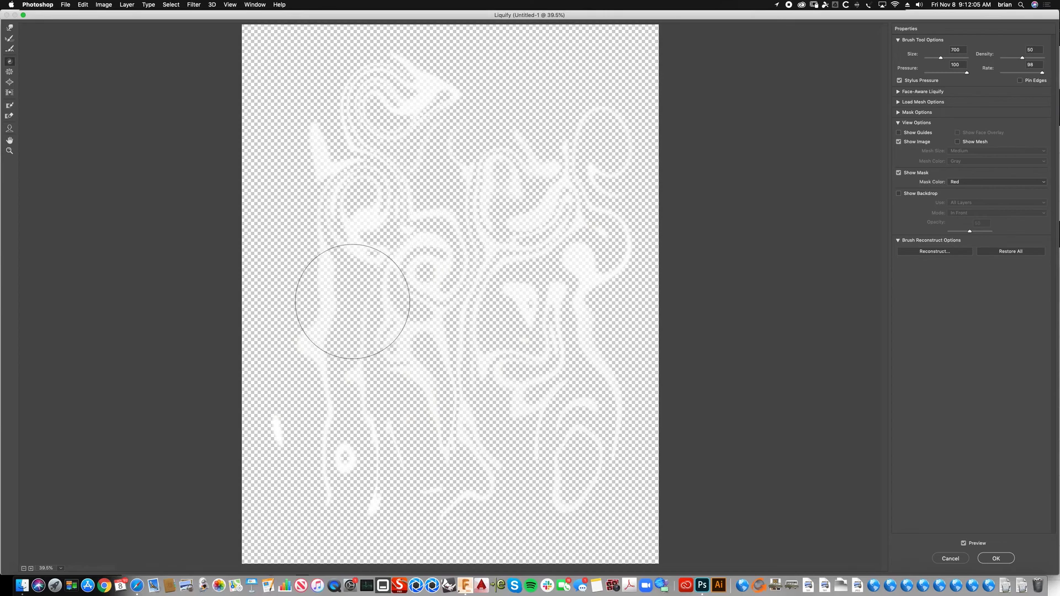
mouse_move(308, 368)
mouse_down()
mouse_move(346, 313)
mouse_move(326, 269)
mouse_move(341, 193)
mouse_move(325, 178)
mouse_move(320, 130)
mouse_up()
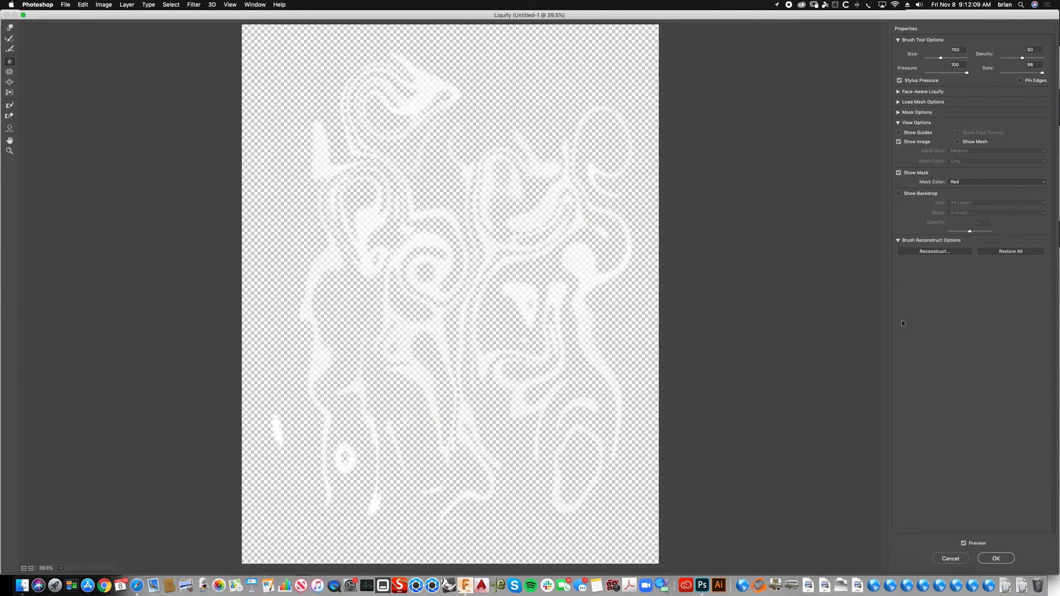
click(996, 557)
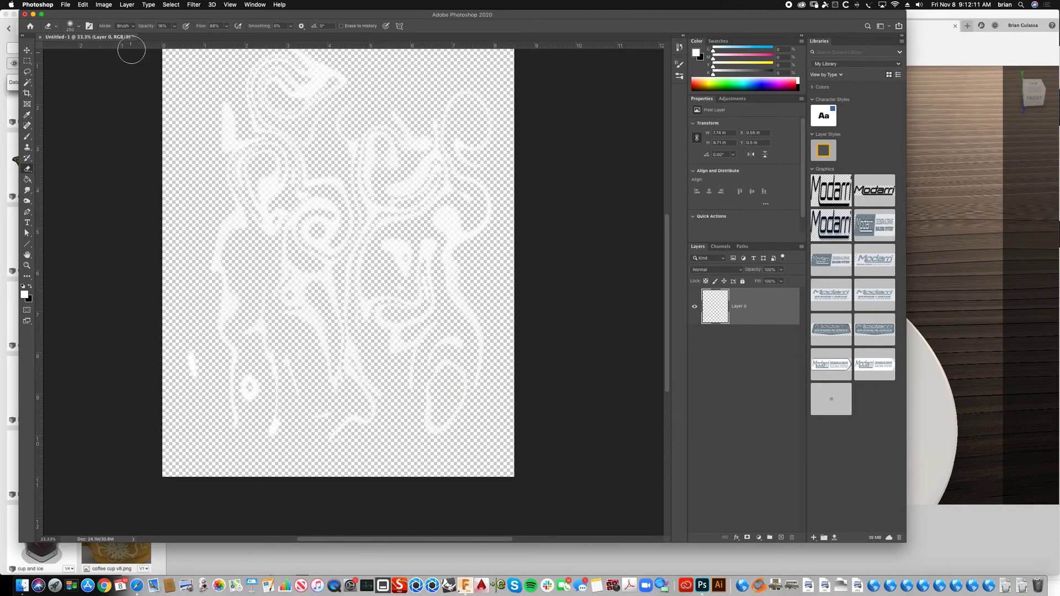
Step: Save the image on the computer as a PNG named steam in the fusion tutorial folder, accepting the PNG options
click(65, 5)
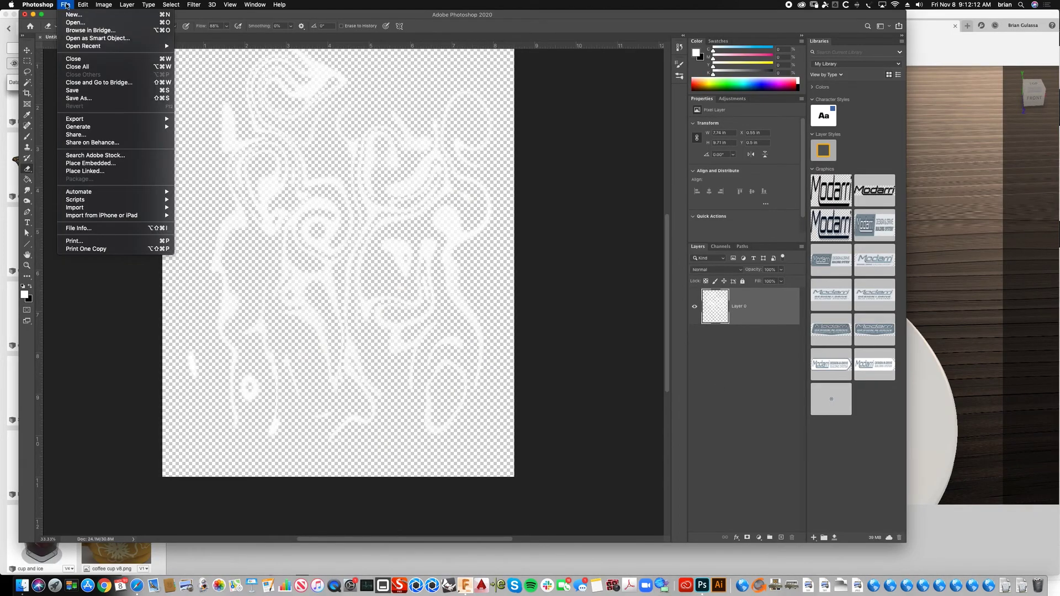
click(83, 98)
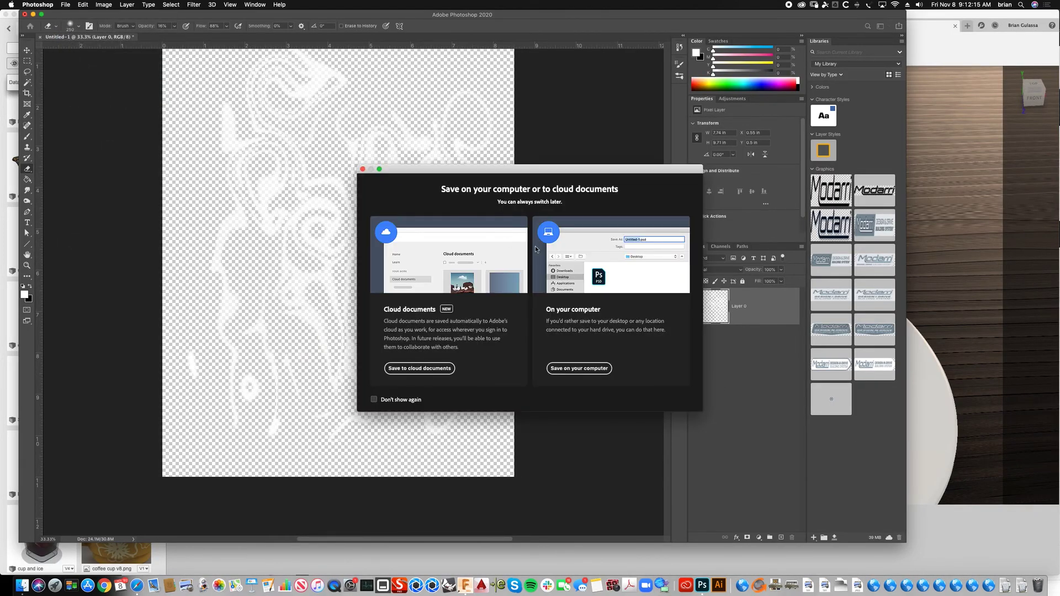
click(591, 369)
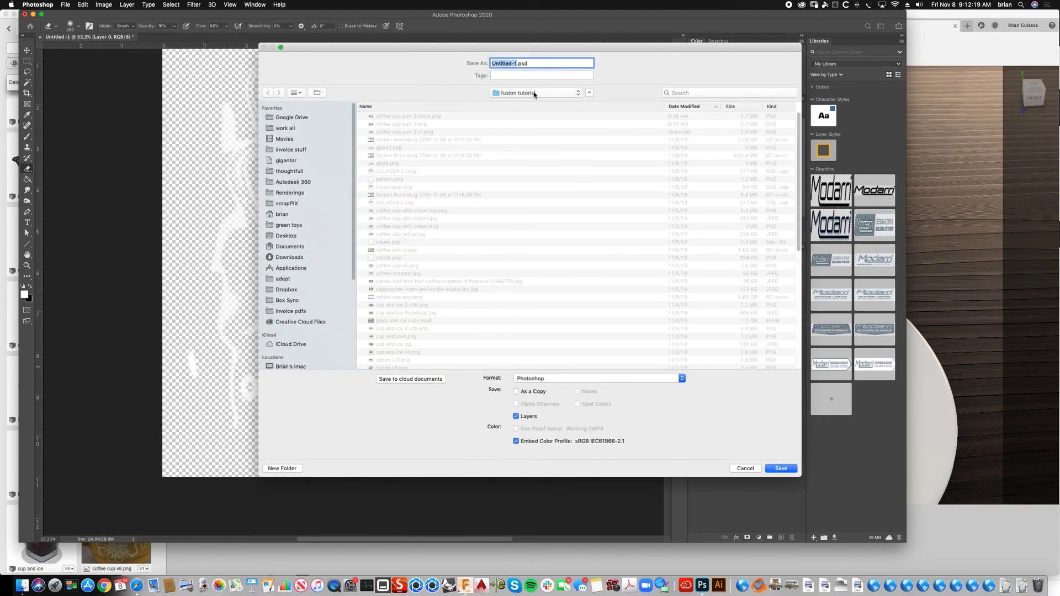
click(533, 93)
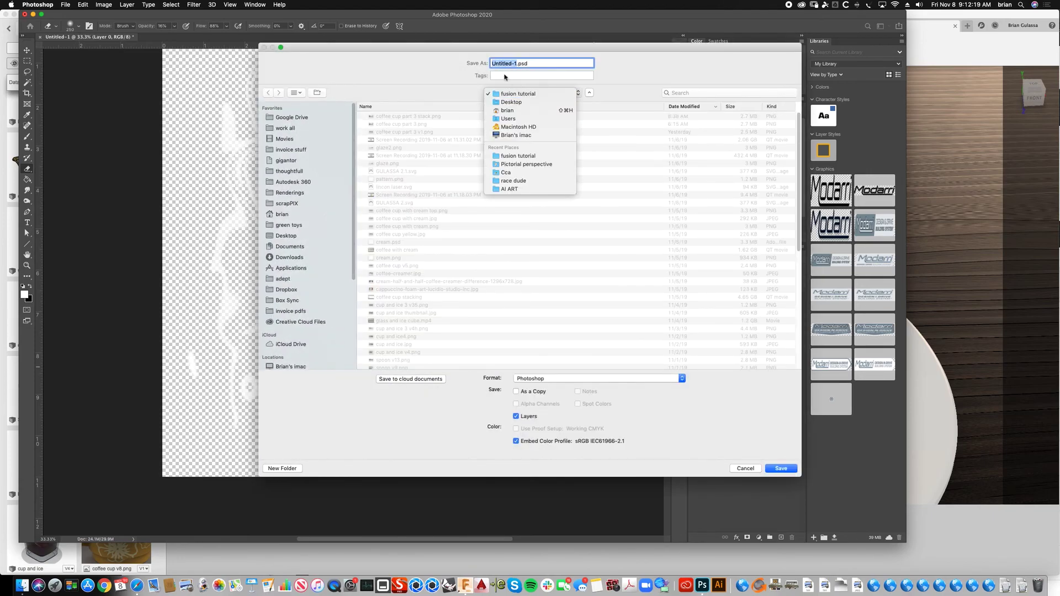
click(537, 65)
drag(542, 63, 494, 62)
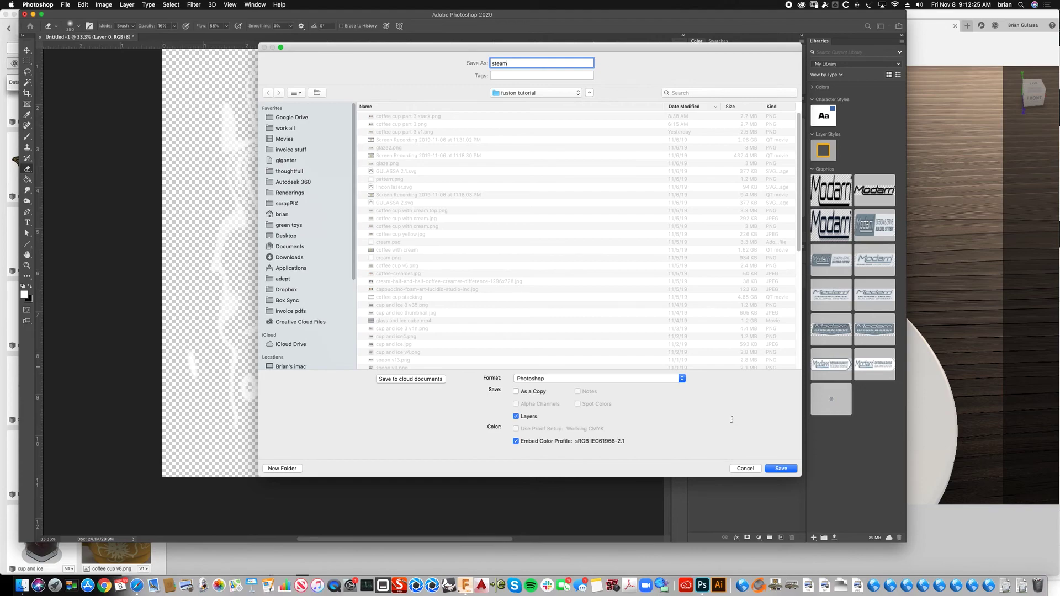
click(596, 378)
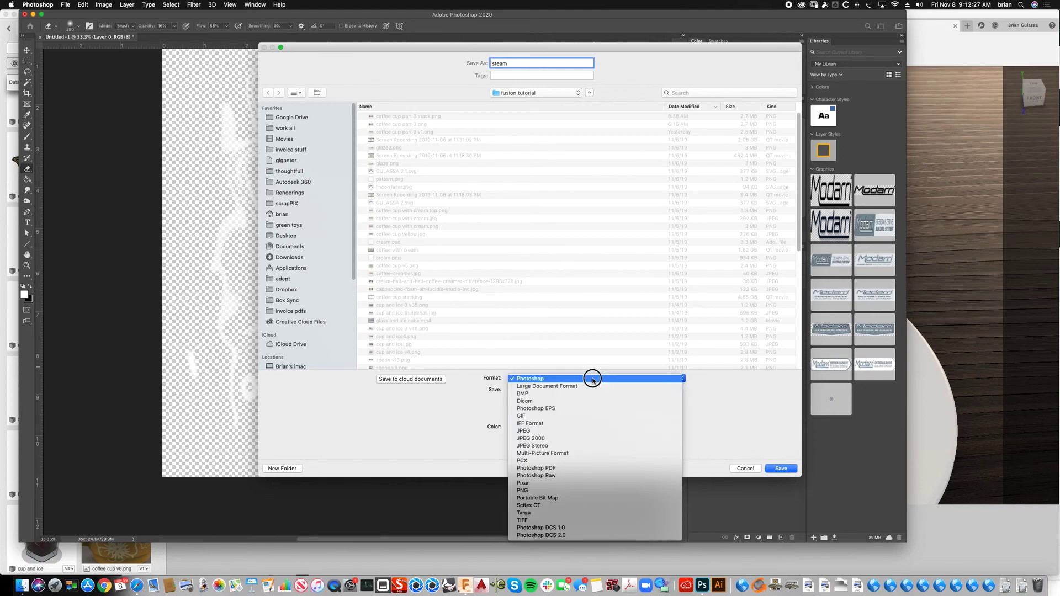
click(543, 490)
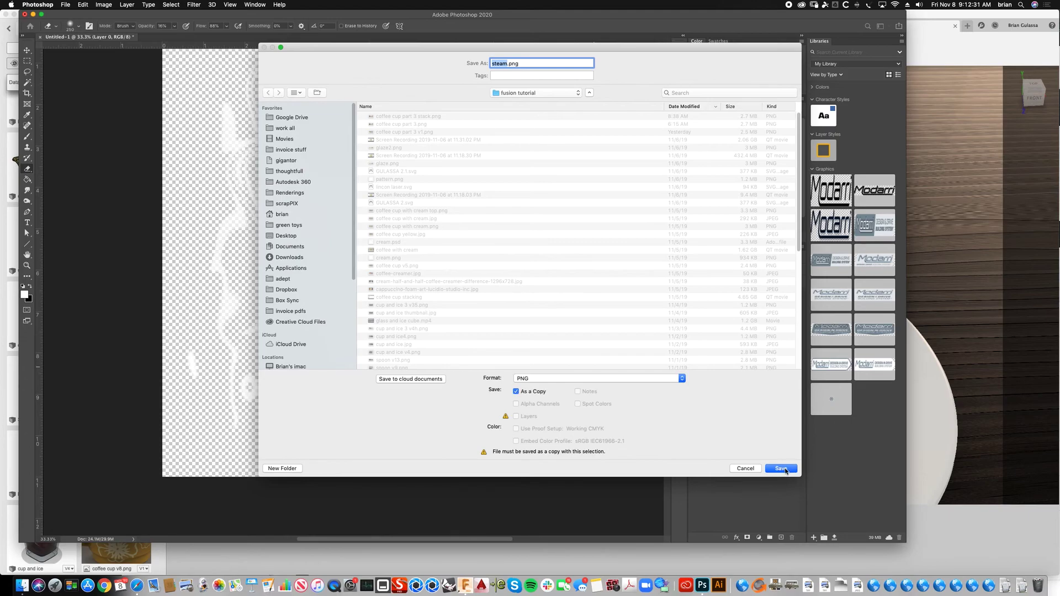
click(781, 469)
click(581, 265)
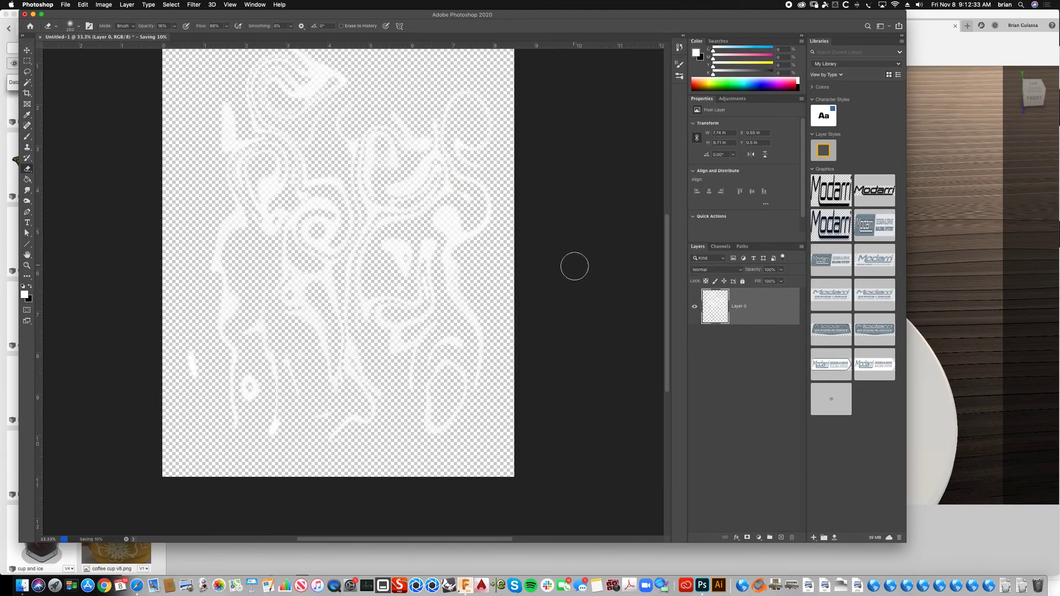
Step: Switch to Fusion 360 and place steam.png as a decal on the curved steam surface above the front cup
key(super+Tab)
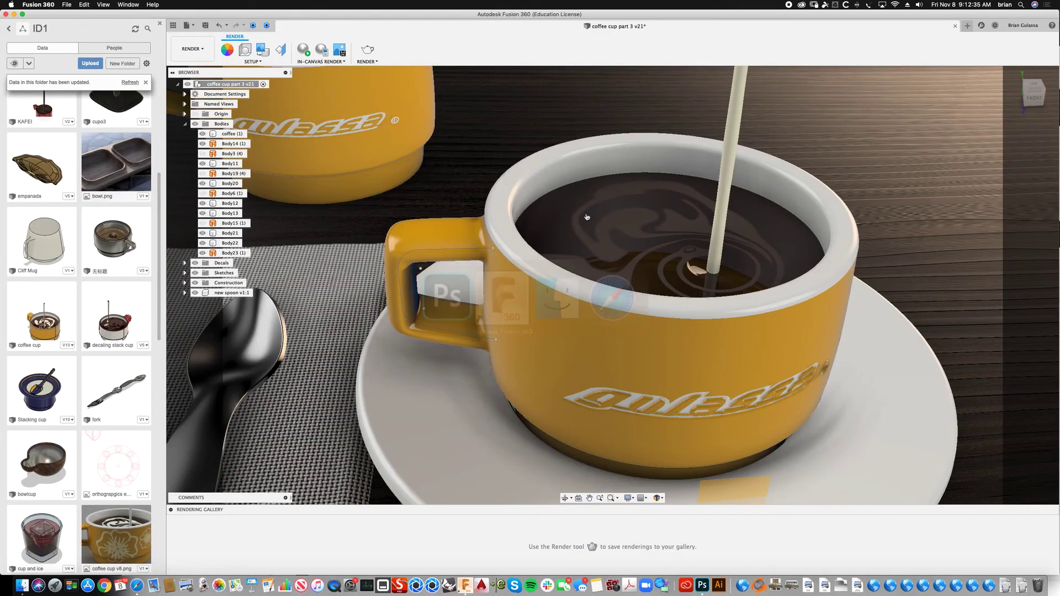
shift+middle_drag(569, 167, 532, 147)
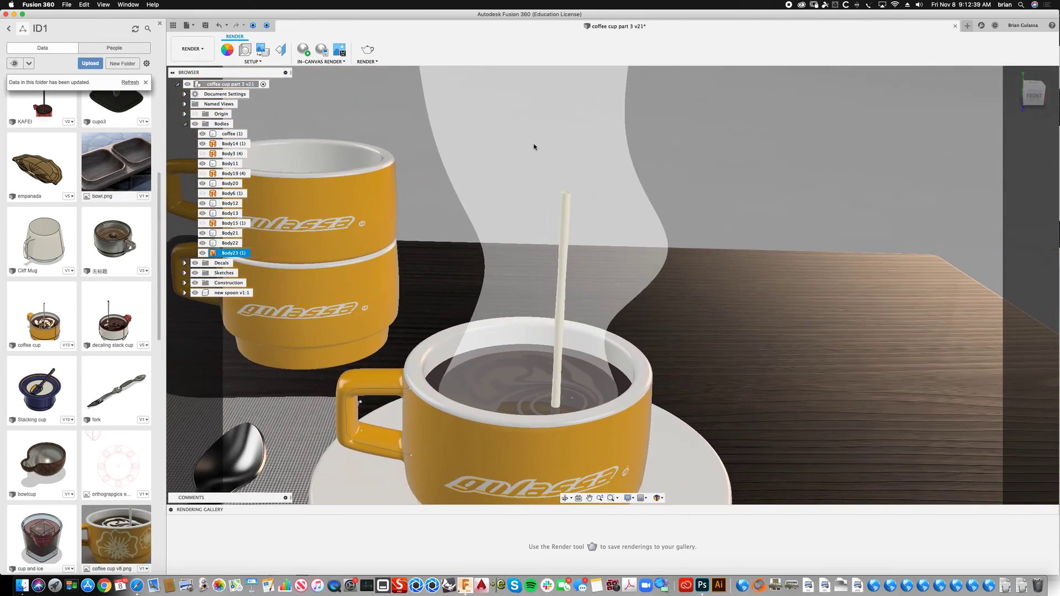
click(412, 135)
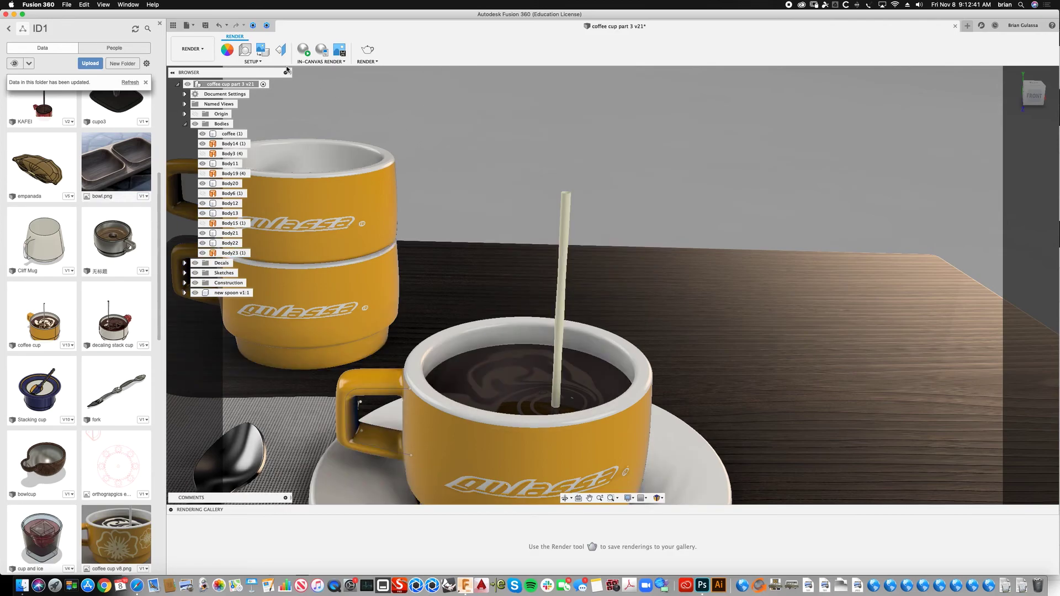
click(262, 51)
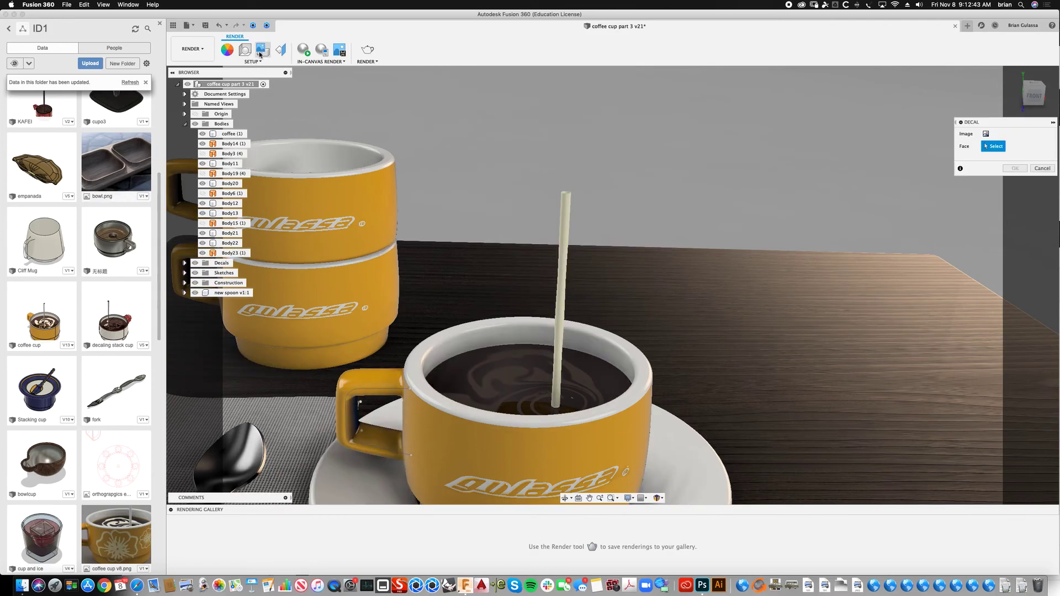
drag(994, 122, 768, 106)
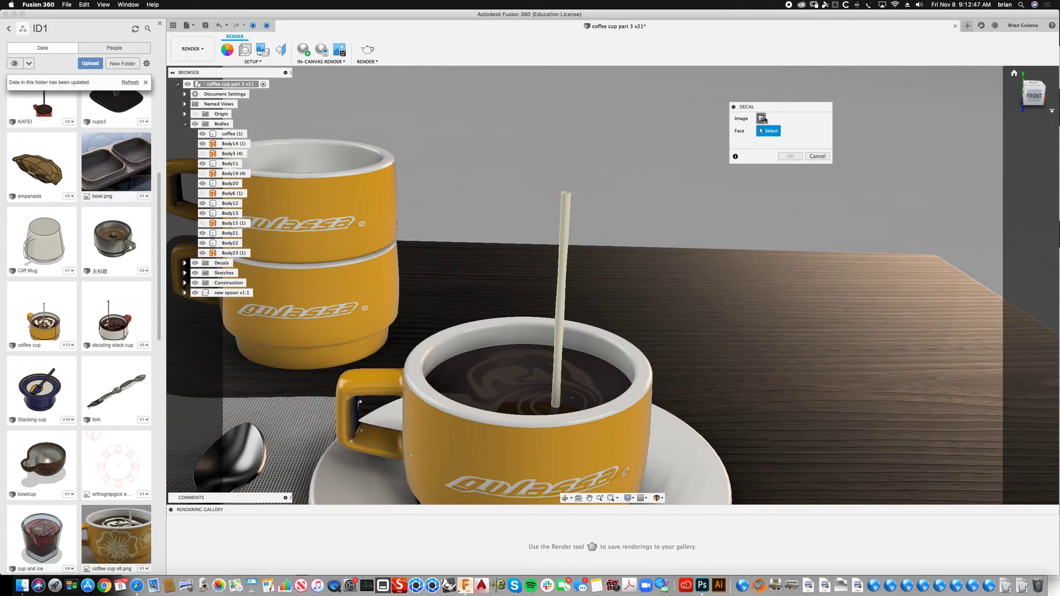
click(761, 119)
click(309, 55)
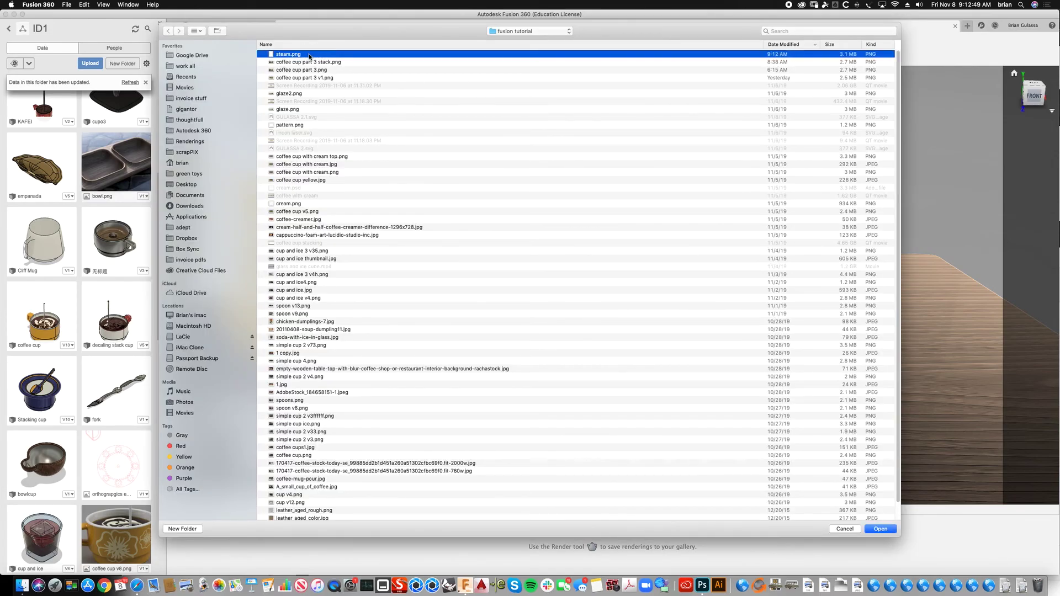
key(Return)
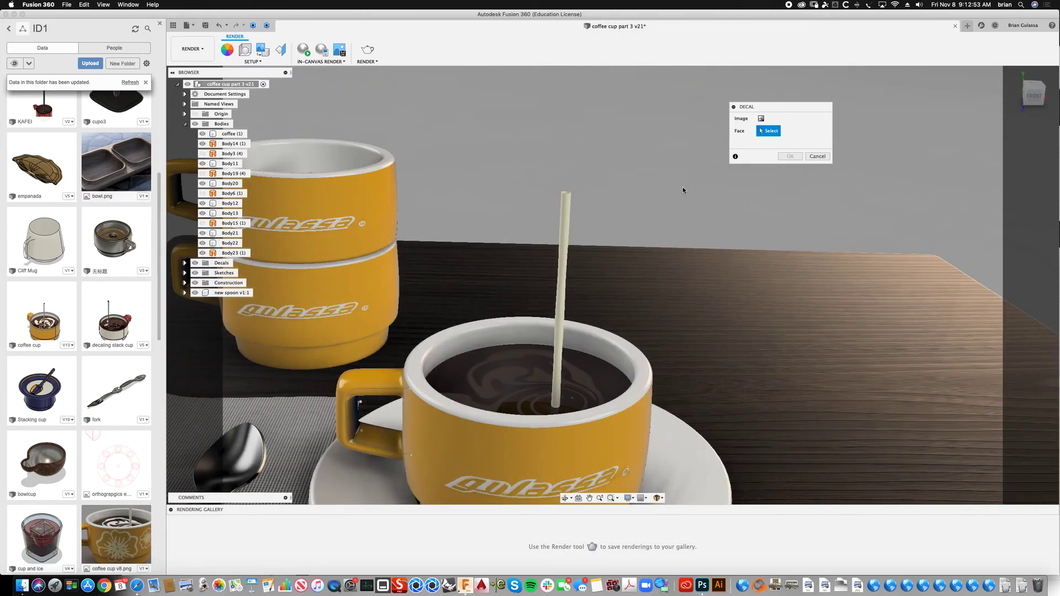
click(622, 230)
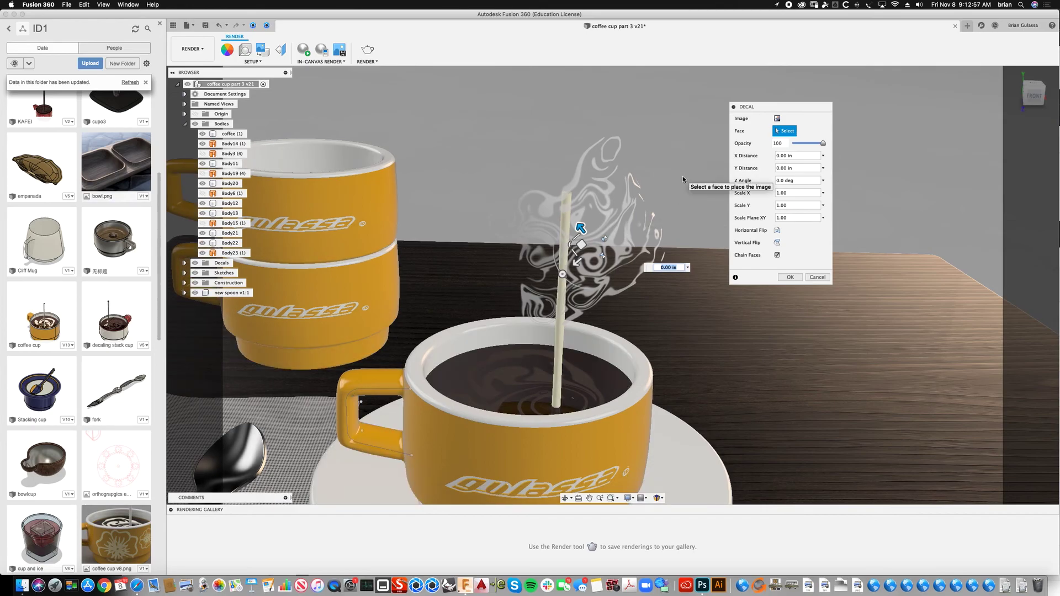
Step: Try lowering the steam decal's opacity to 37 and rotating it to -130.9 degrees
mouse_move(682, 175)
shift+middle_down()
mouse_move(664, 137)
mouse_move(625, 187)
shift+middle_up()
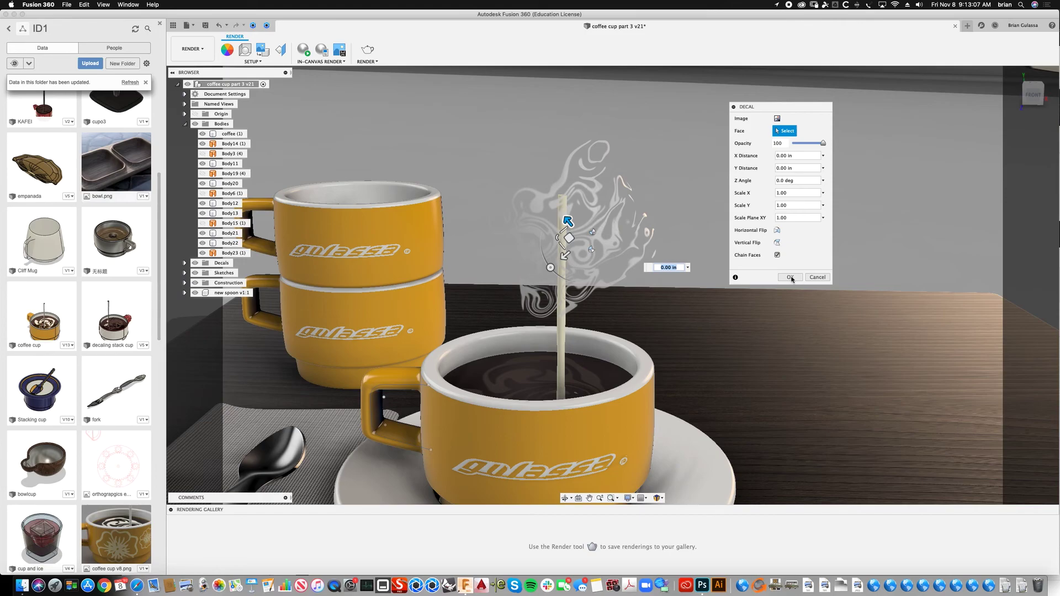
drag(816, 144, 805, 143)
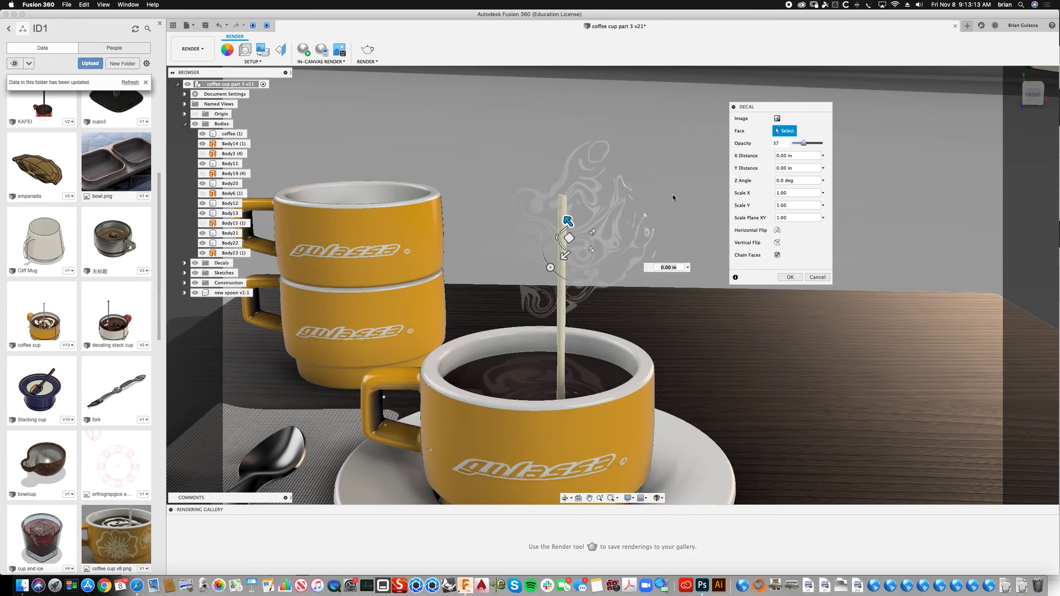
drag(558, 237, 584, 163)
key(super+z)
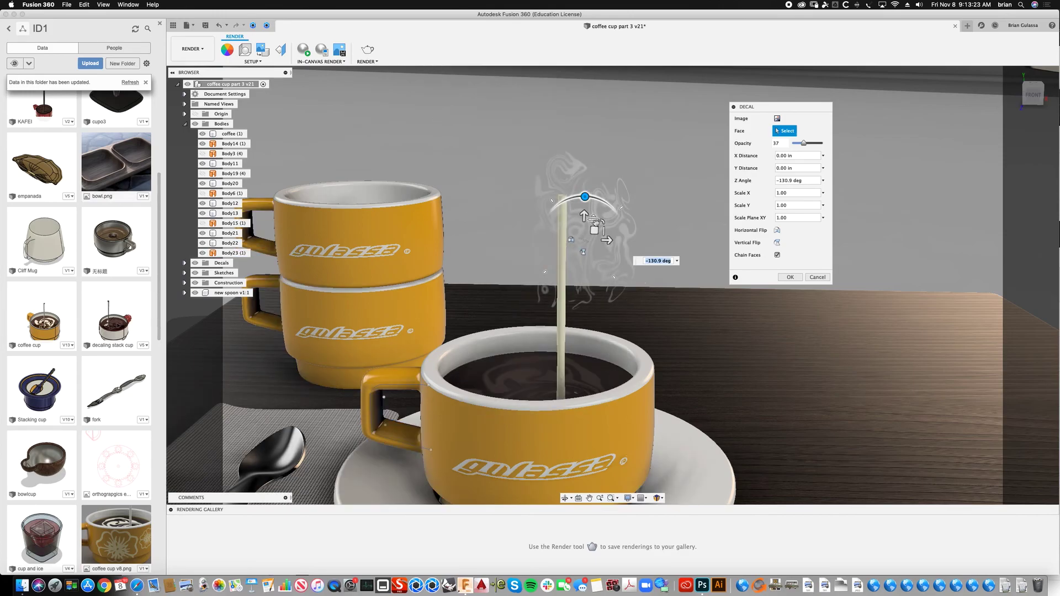
Step: Enlarge the steam decal to a plane scale of 4.093, set its opacity to 20, and apply it
drag(584, 238, 642, 113)
key(super+z)
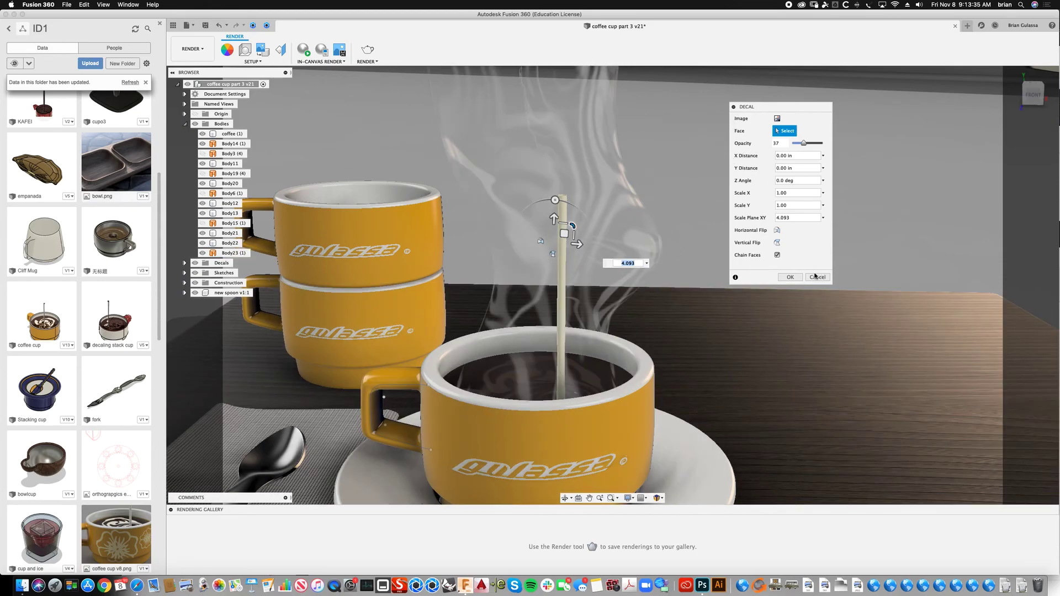
drag(803, 145, 801, 143)
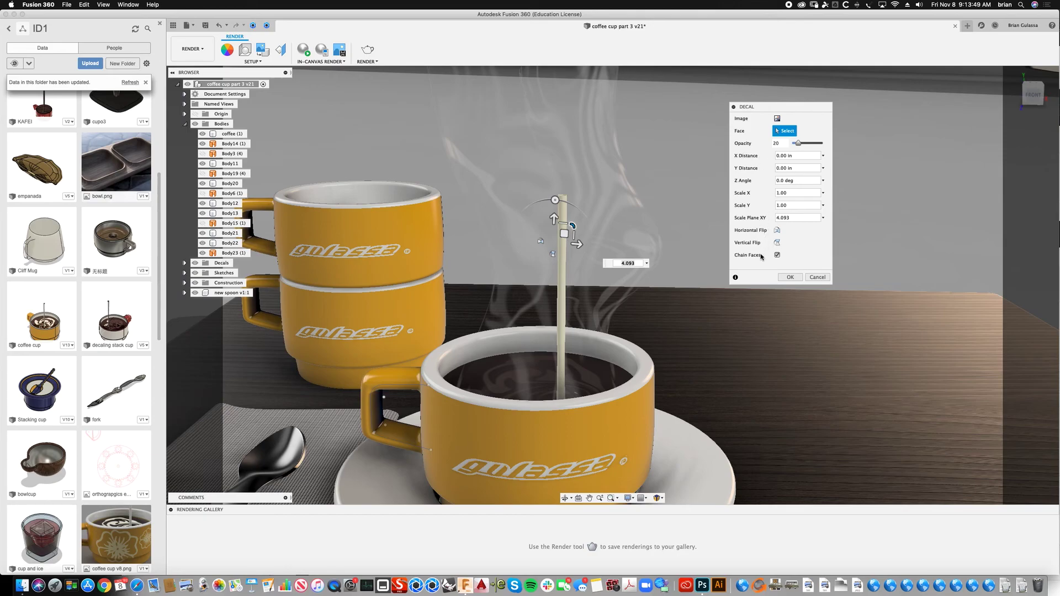
click(790, 277)
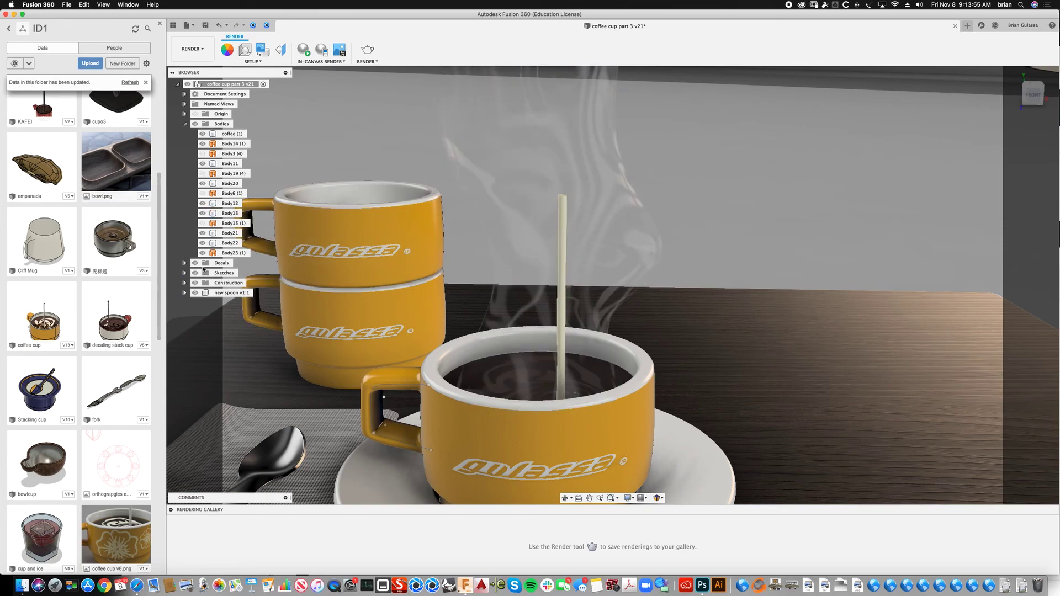
Step: Reopen the steam decal's settings for review and accept them
click(185, 263)
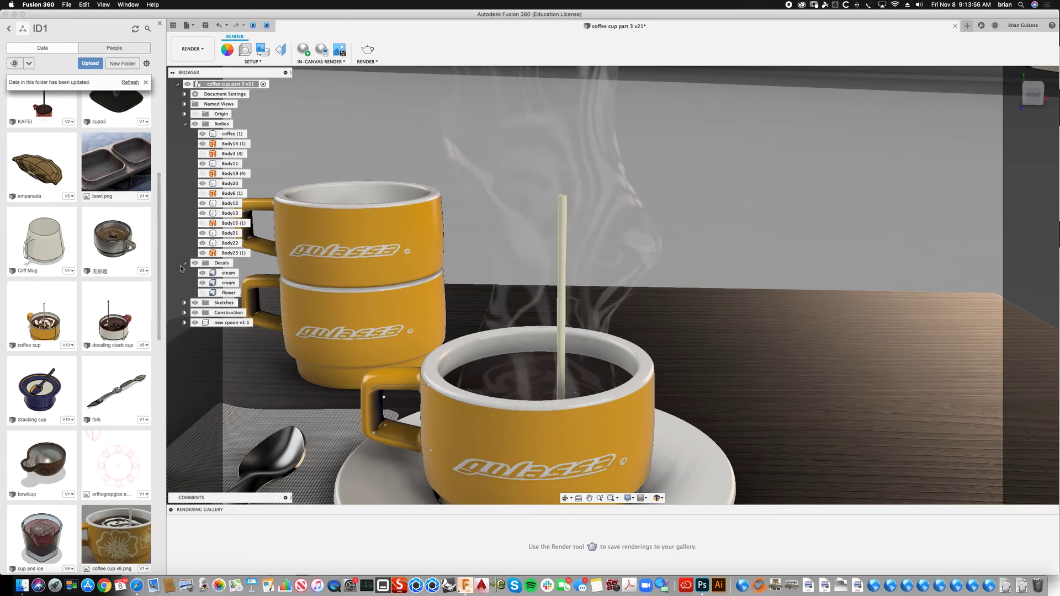
right_click(224, 272)
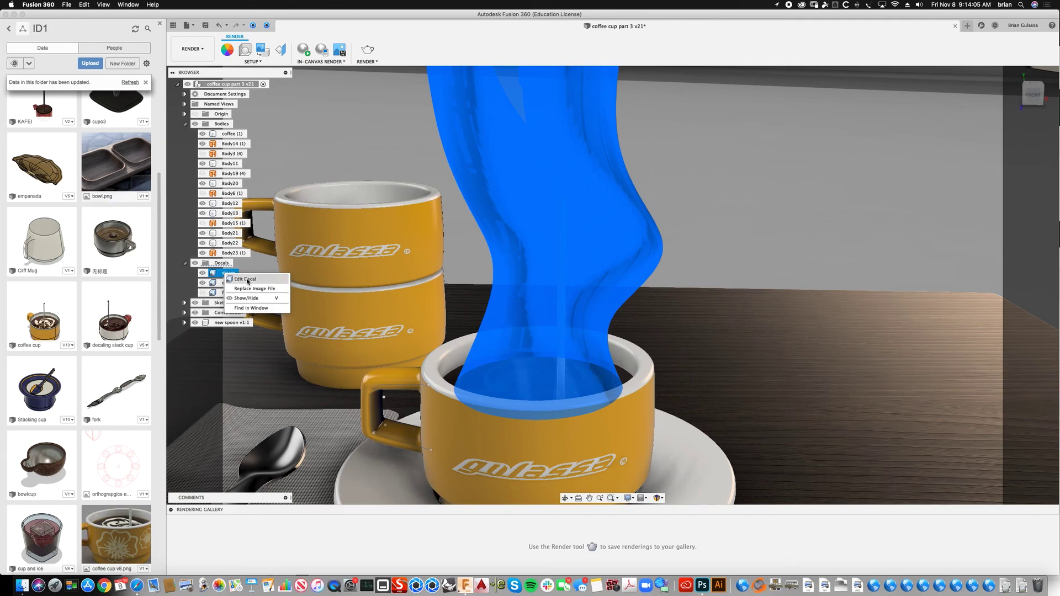
click(246, 280)
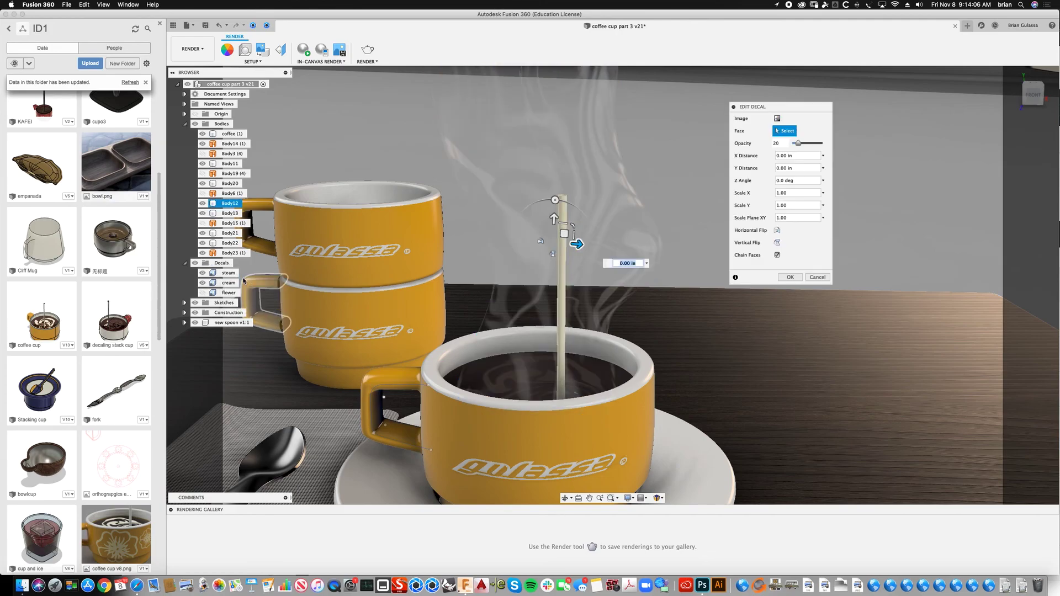
click(787, 277)
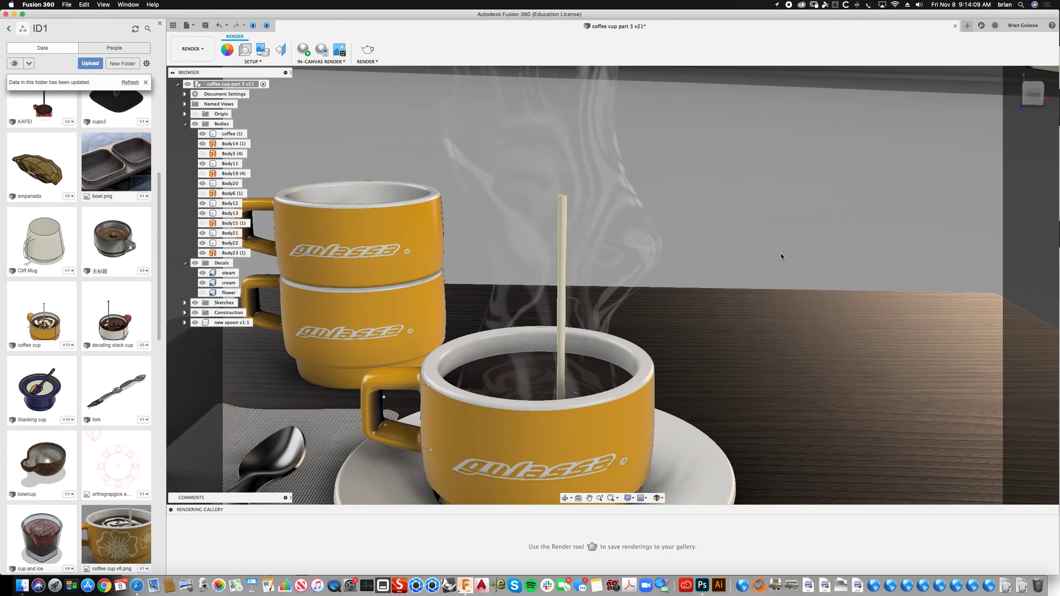
Step: Frame a closer angled view of the front cup, saucer and spoon, and start the in-canvas render
shift+middle_drag(663, 182, 784, 149)
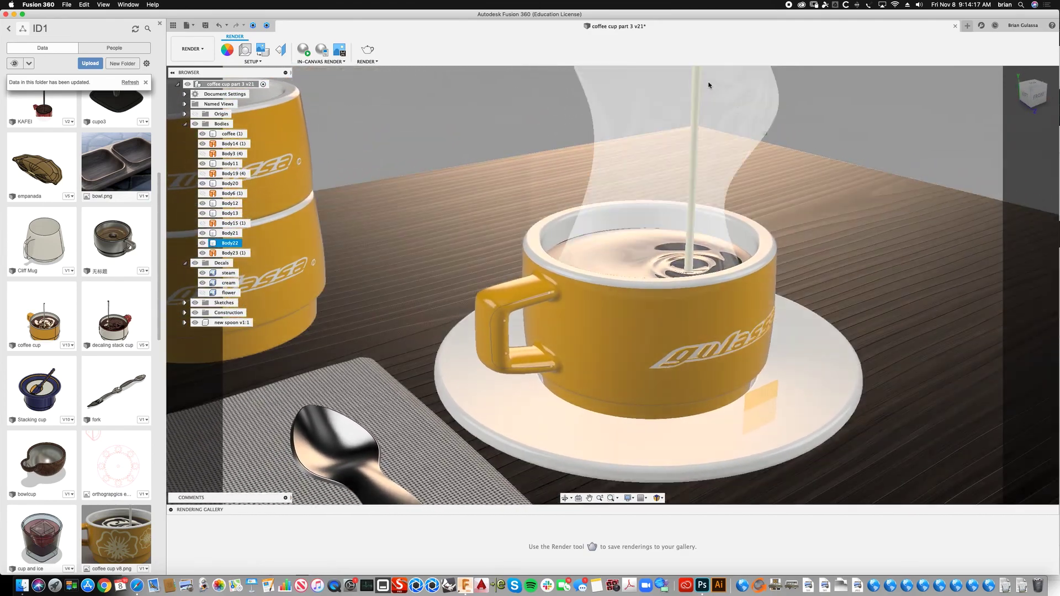
scroll(417, 102, up, 2)
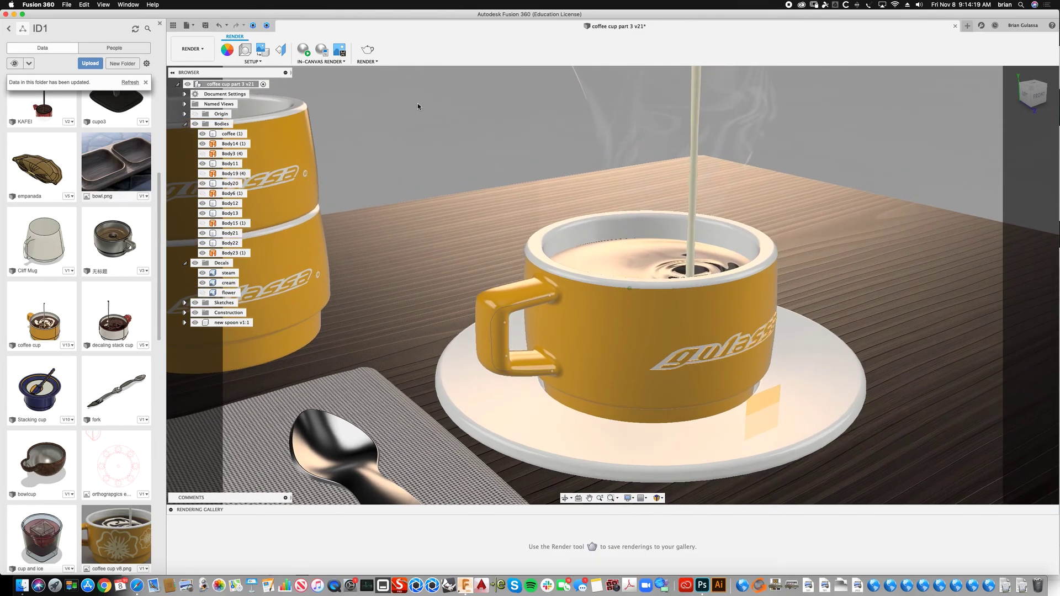
shift+middle_drag(408, 106, 405, 122)
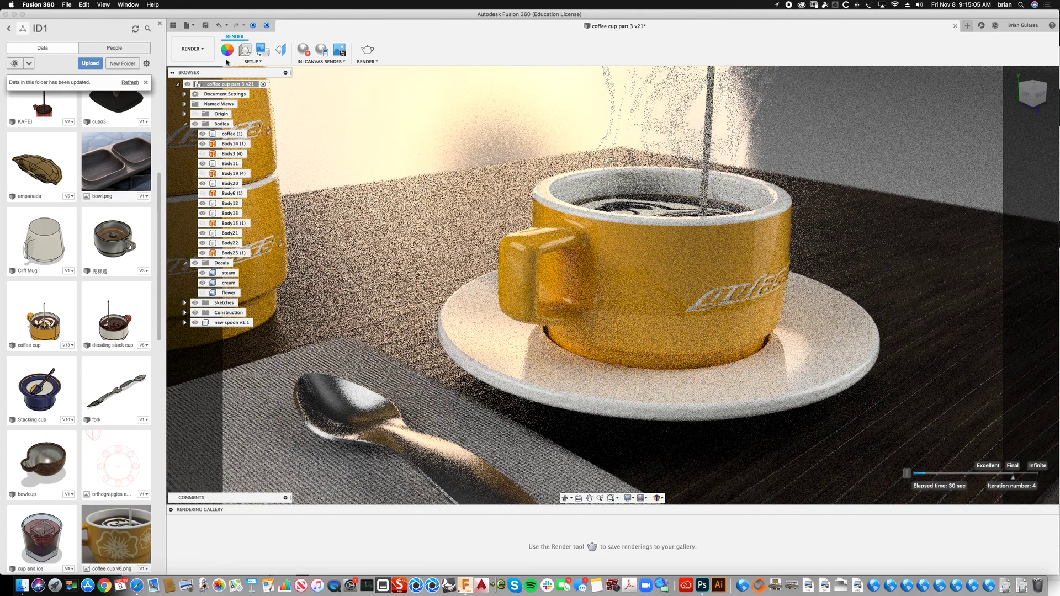
Step: Rotate the scene environment to -95.2 degrees and toggle the center of focus selection for the depth of field
click(245, 50)
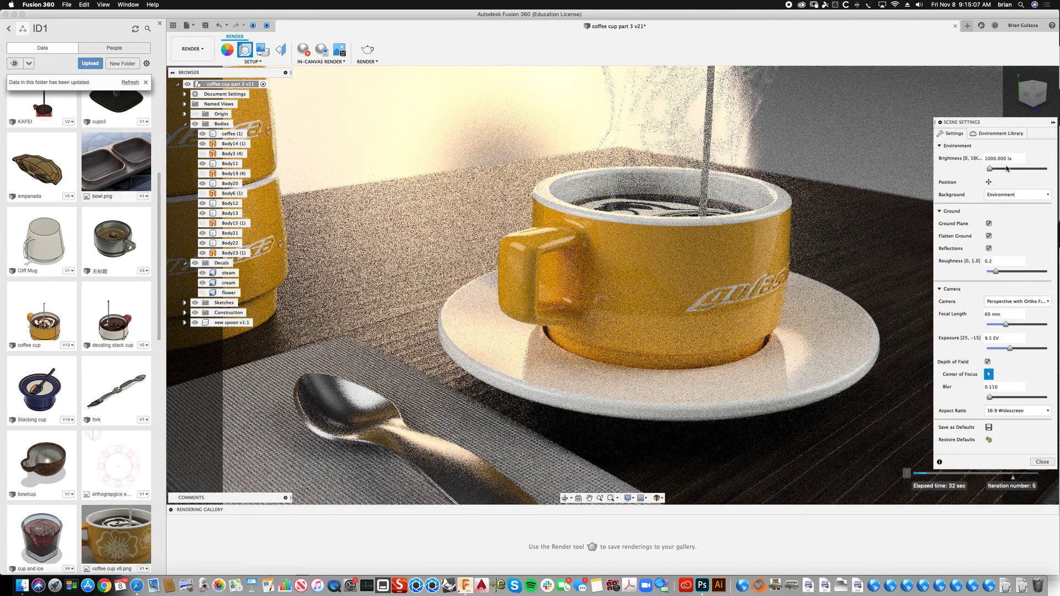
click(988, 183)
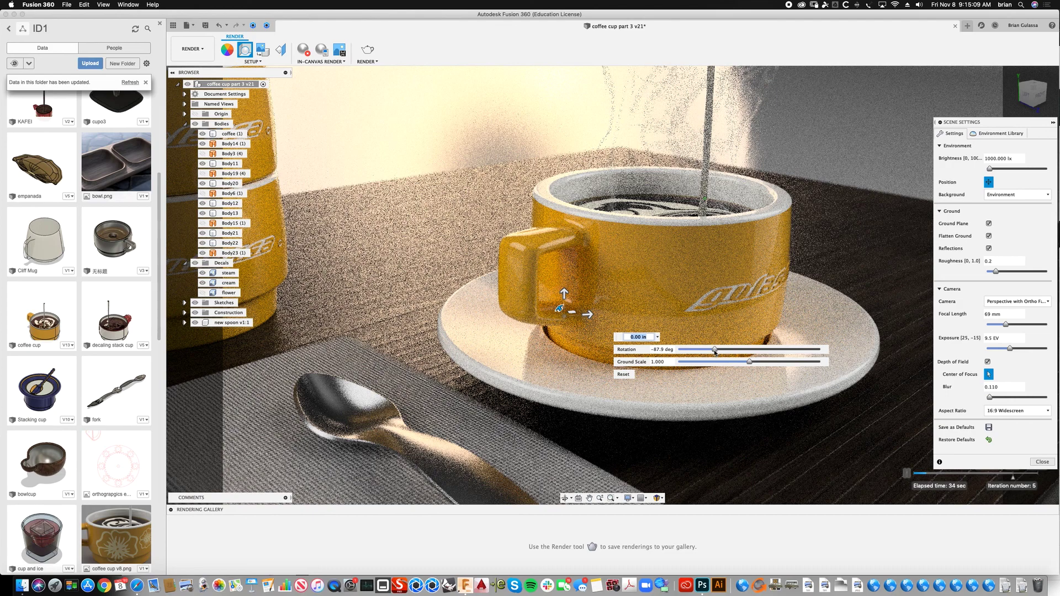
drag(715, 350, 710, 349)
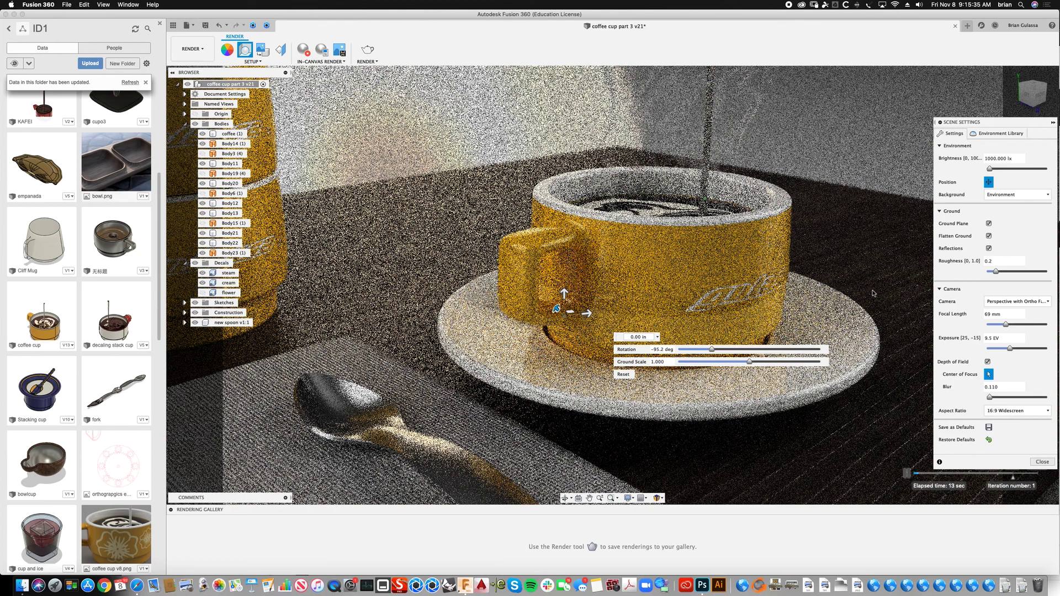
click(989, 374)
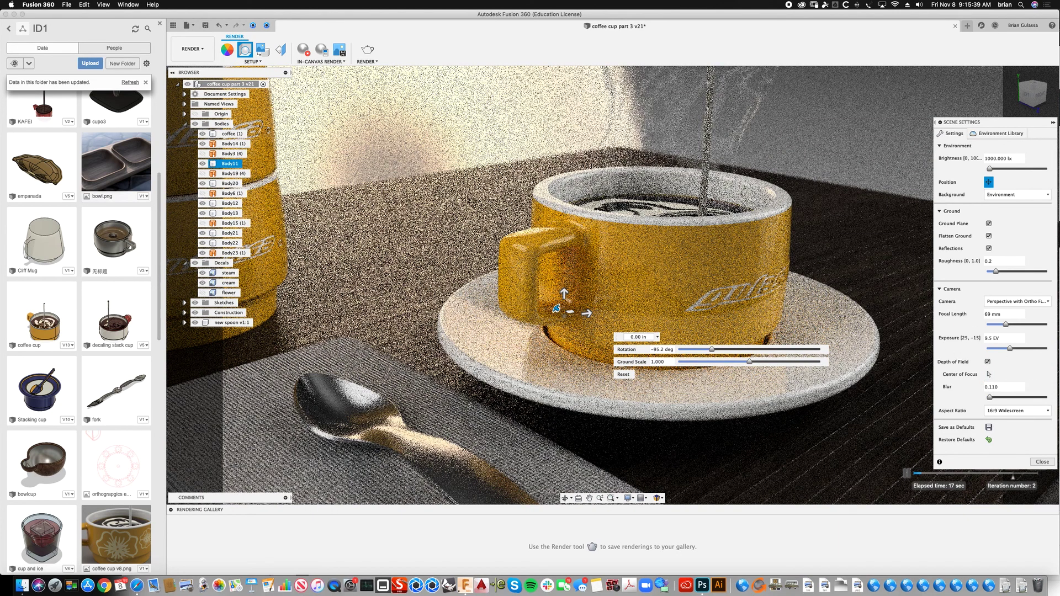